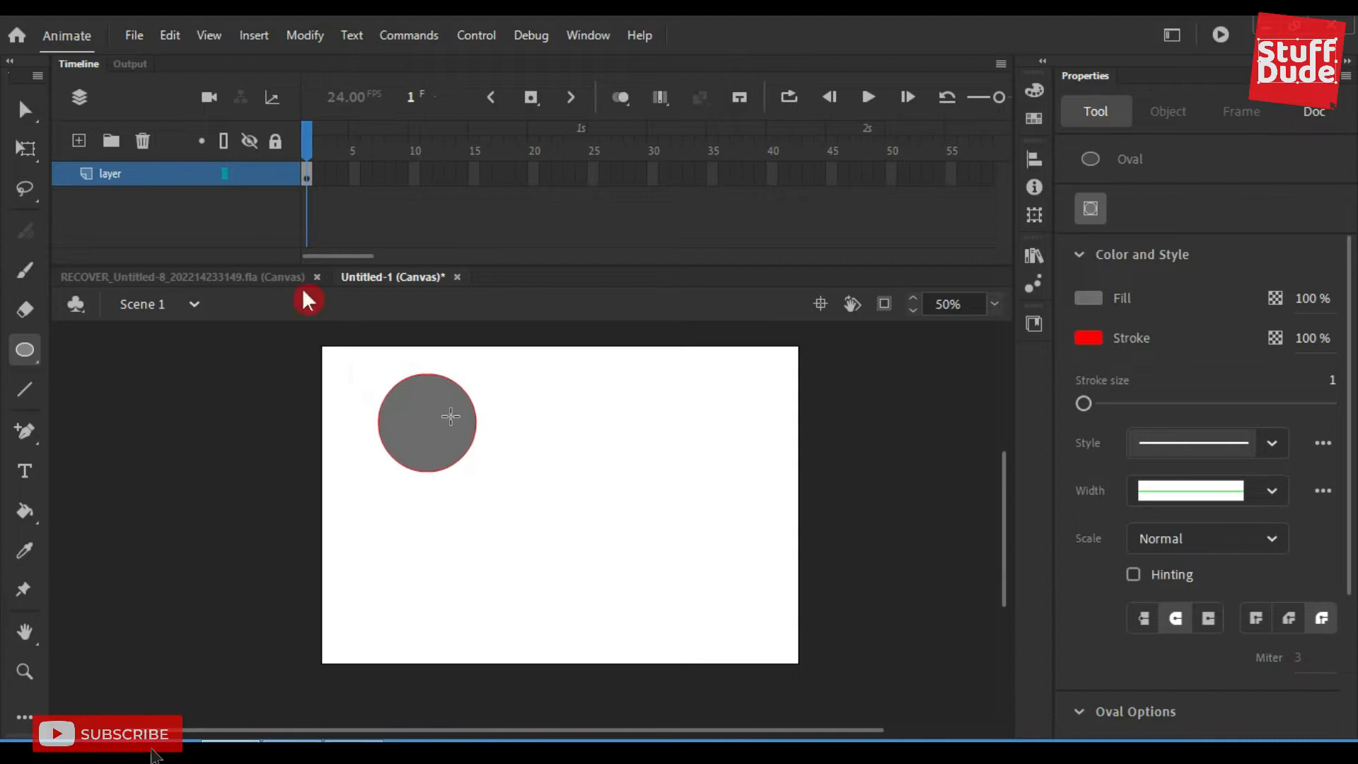
Rename the layer holding the circle to "tween".
{"action": "double_click", "coordinate": [116, 177]}
{"action": "type", "text": "tween"}
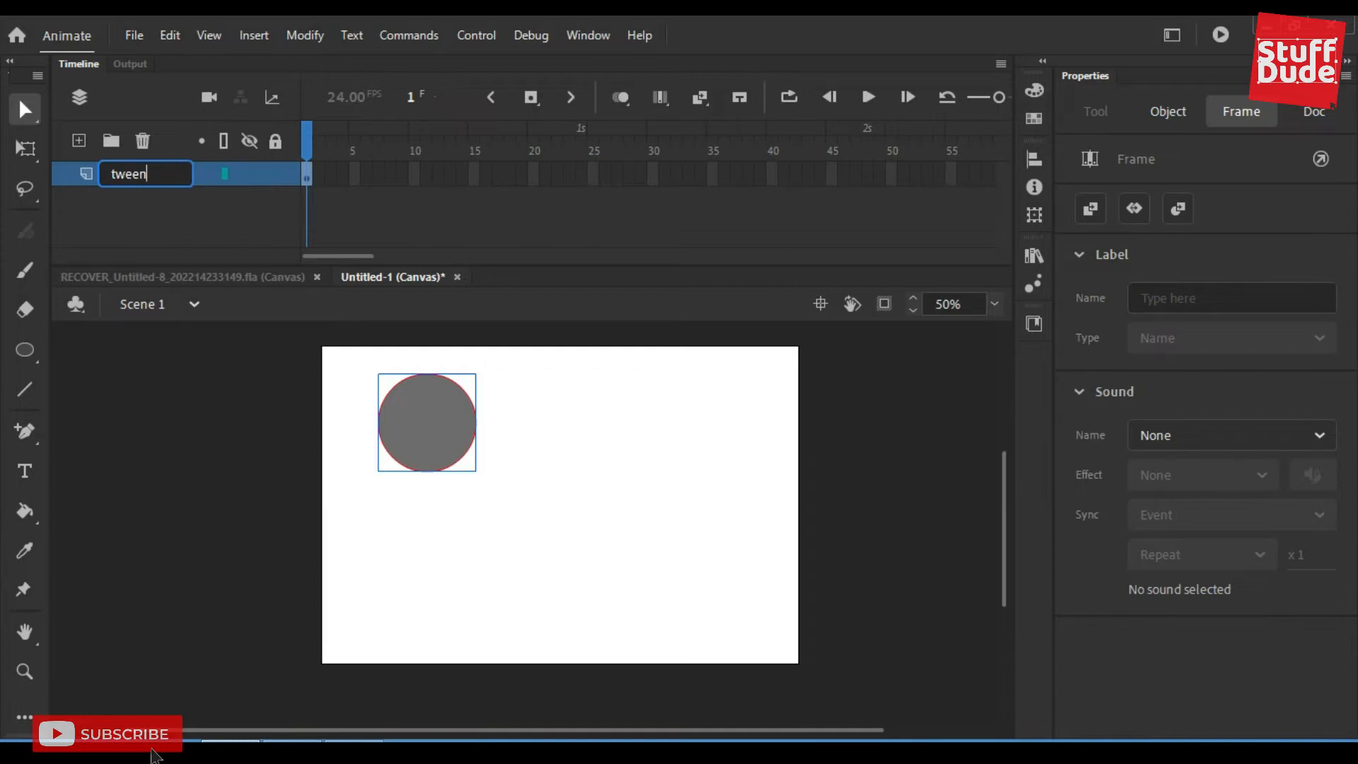
{"action": "left_click", "coordinate": [200, 171]}
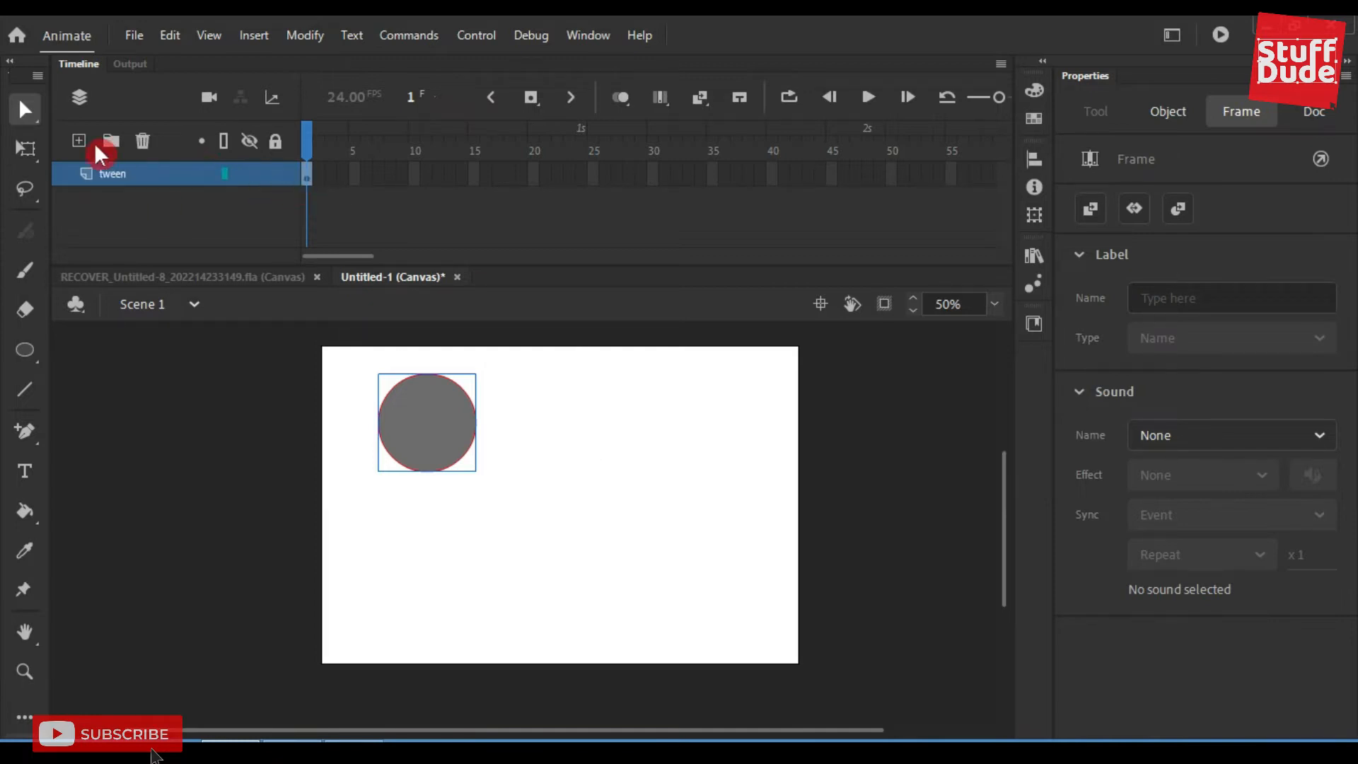
Create a classic tween from frame 1 of the tween layer, converting the circle to a symbol.
{"action": "left_click", "coordinate": [25, 110]}
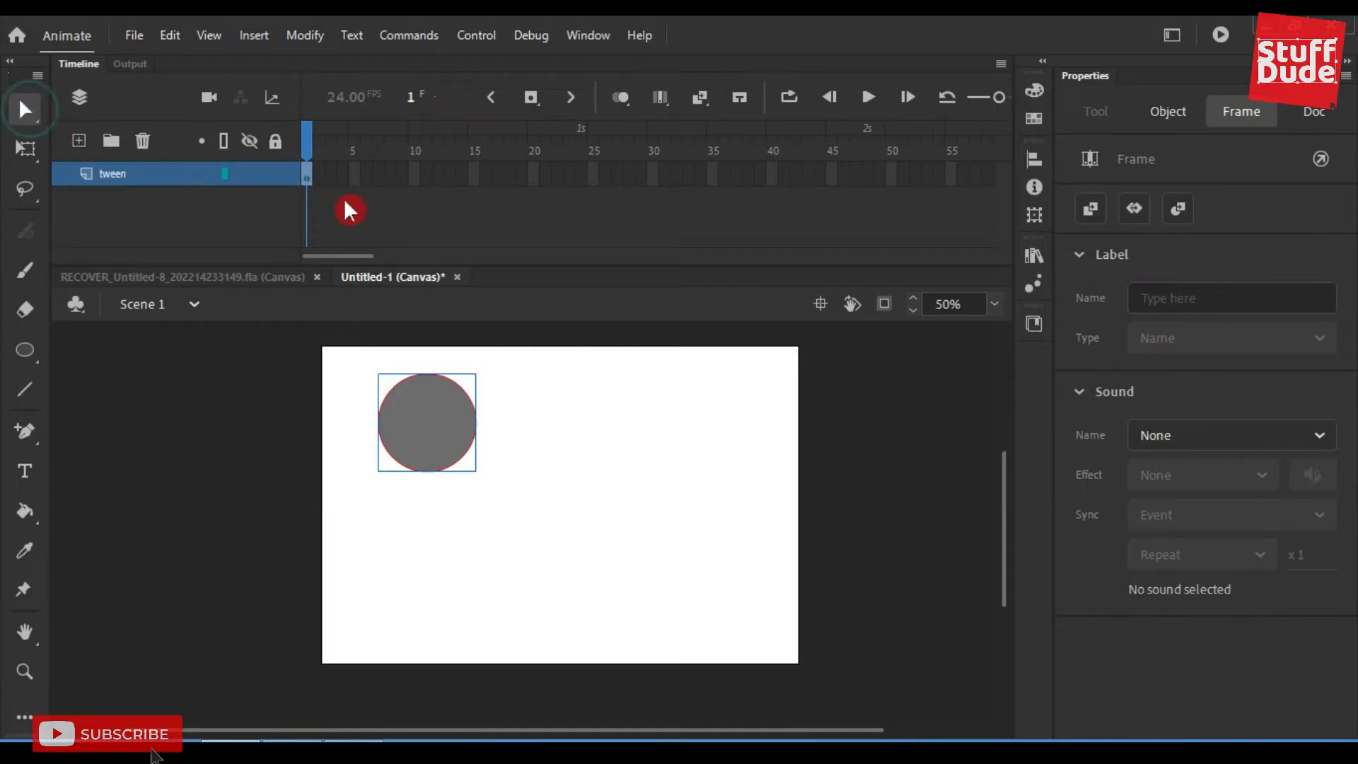
{"action": "right_click", "coordinate": [309, 176]}
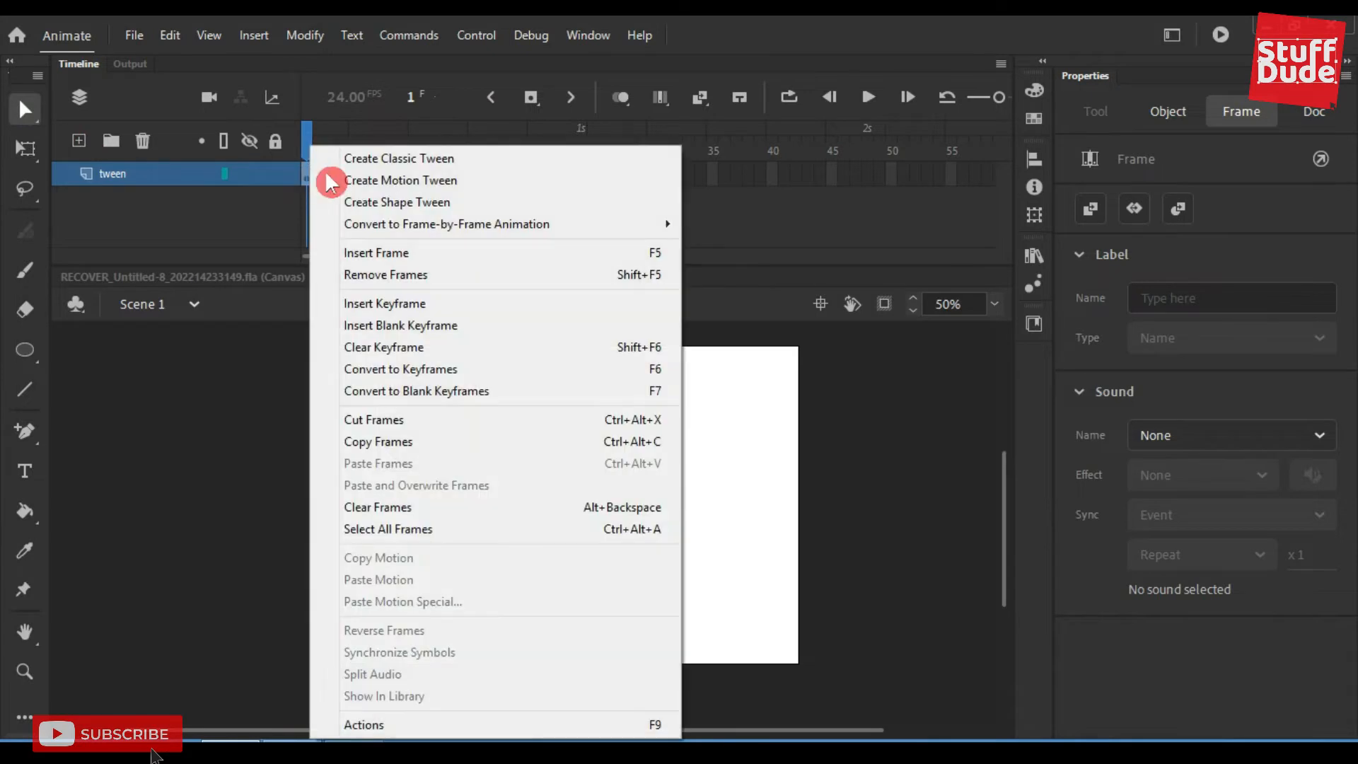
{"action": "left_click", "coordinate": [429, 159]}
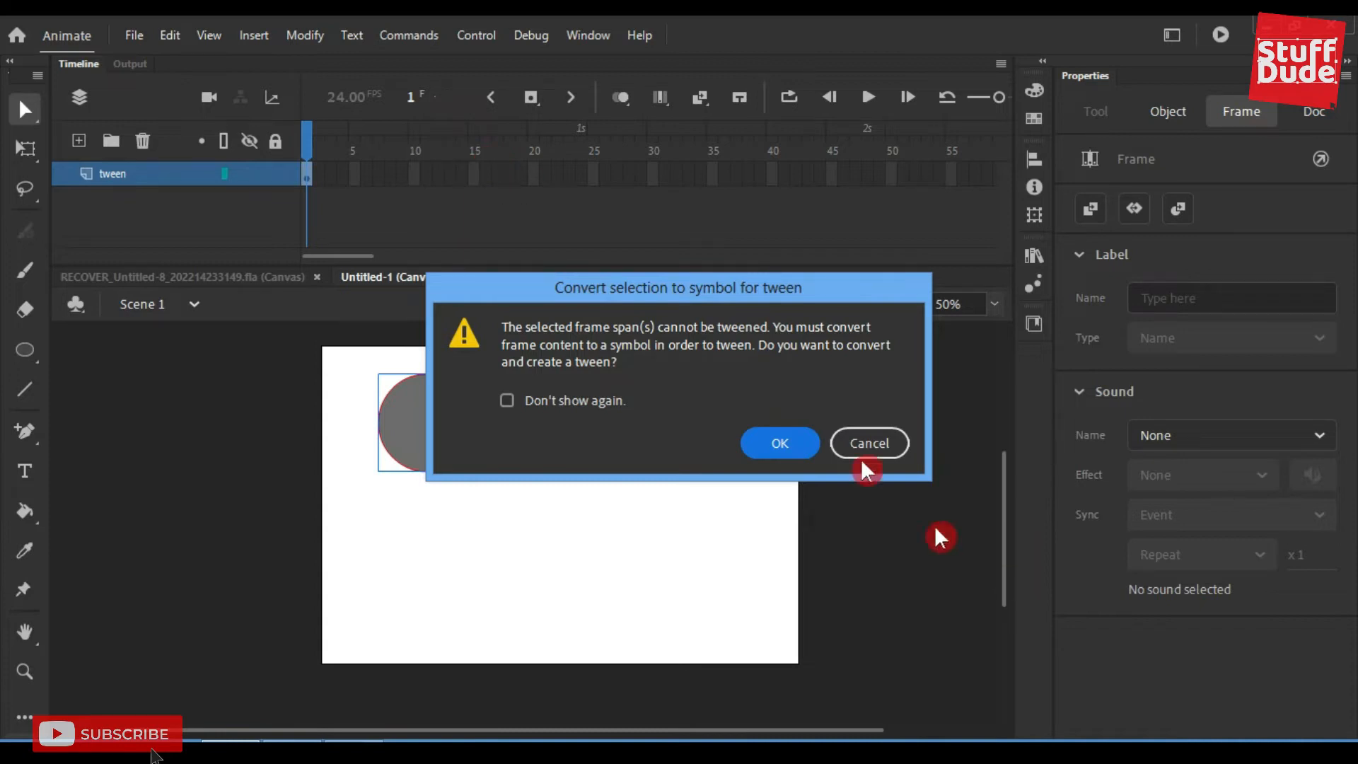
{"action": "left_click", "coordinate": [783, 444]}
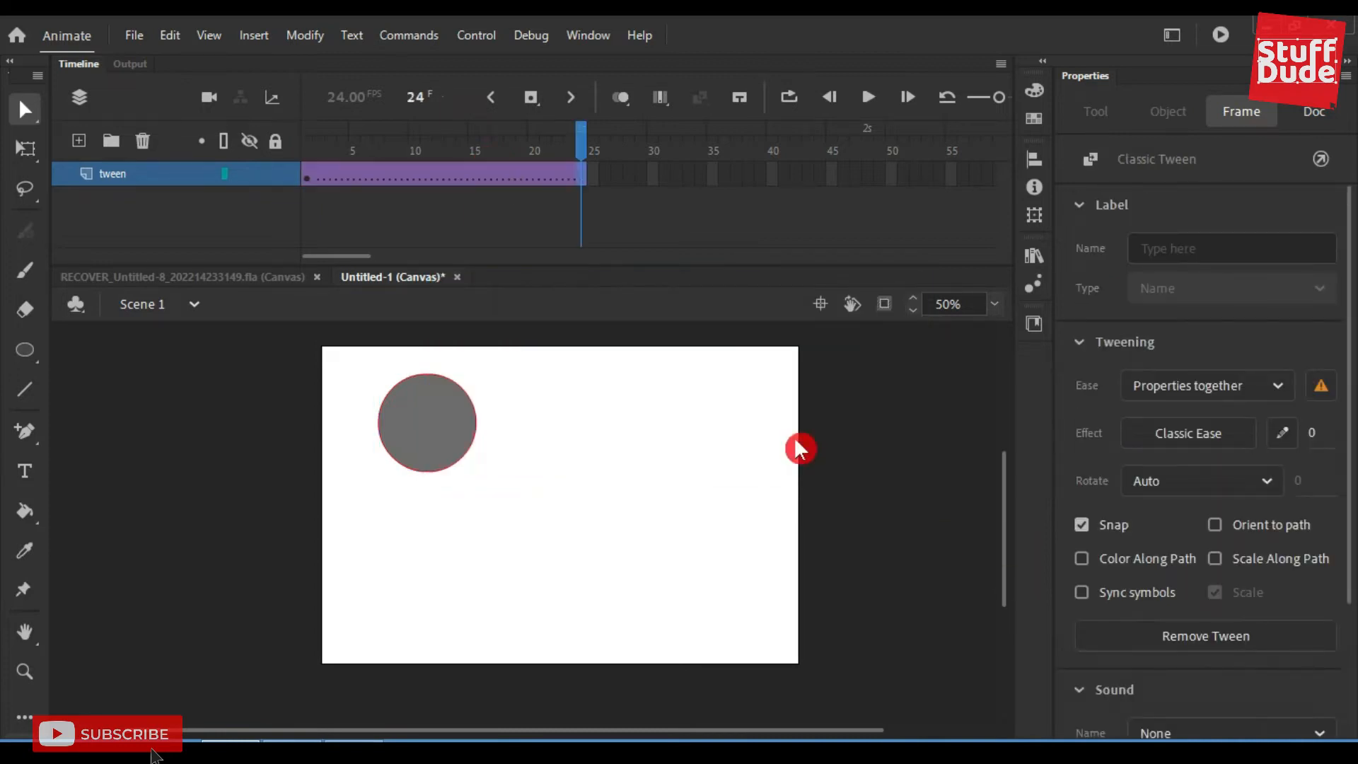
Examine the symbol types available for the tweened circle instance, keeping it as Graphic.
{"action": "left_click", "coordinate": [378, 178]}
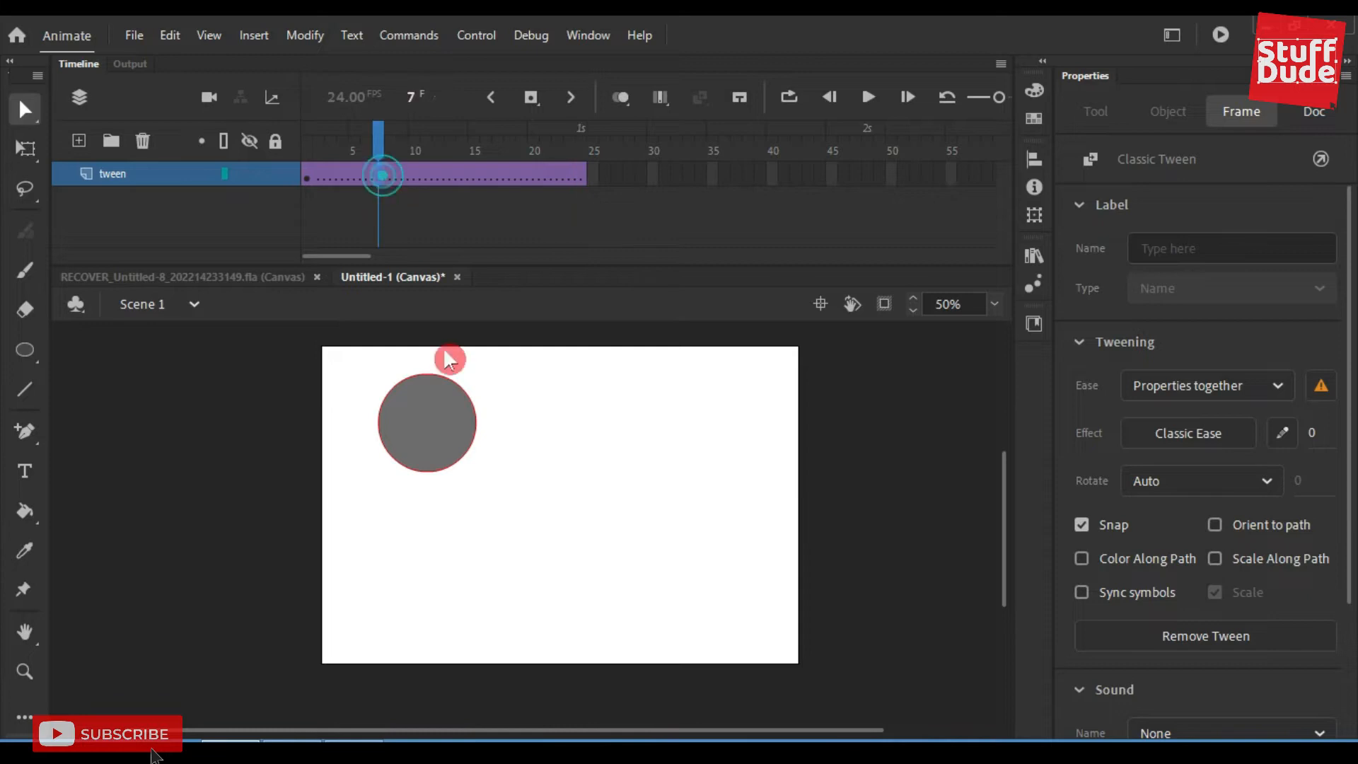
{"action": "left_click", "coordinate": [458, 447]}
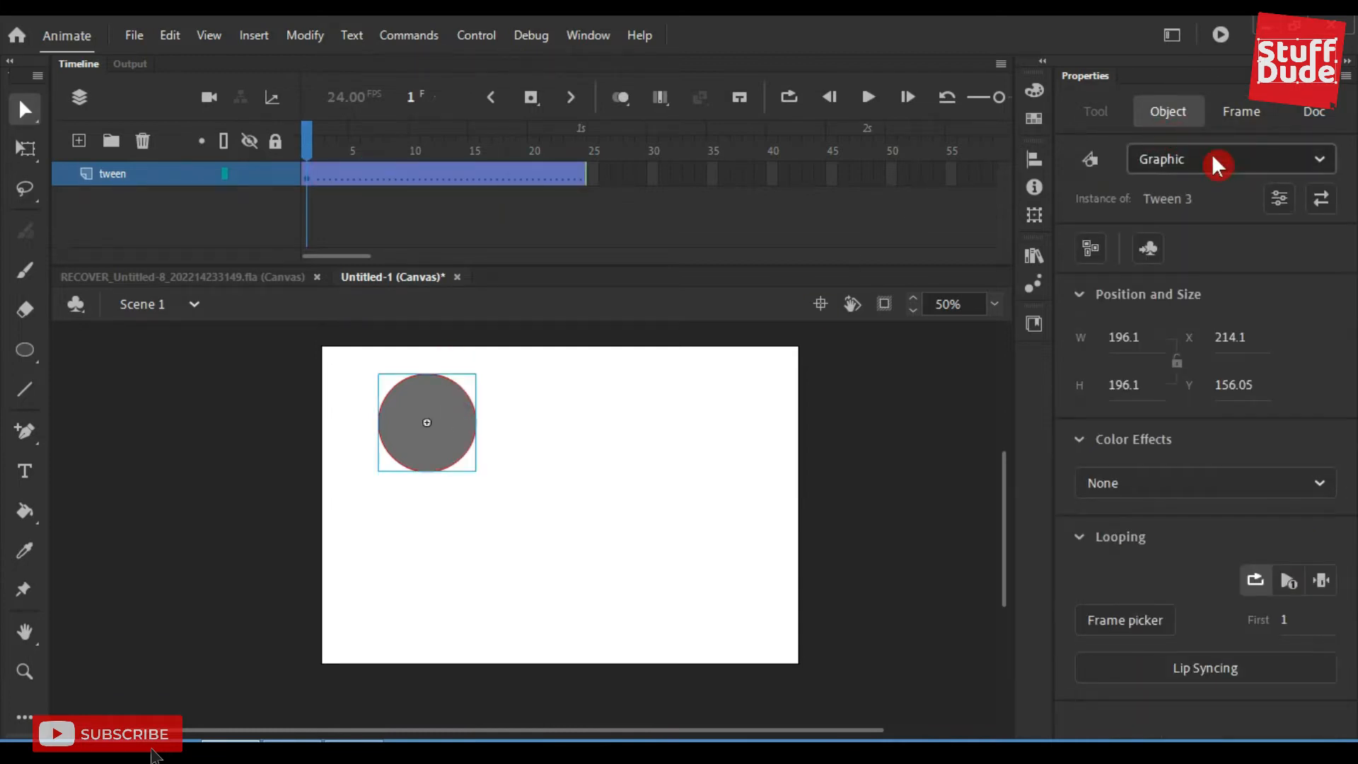
{"action": "left_click", "coordinate": [1215, 165]}
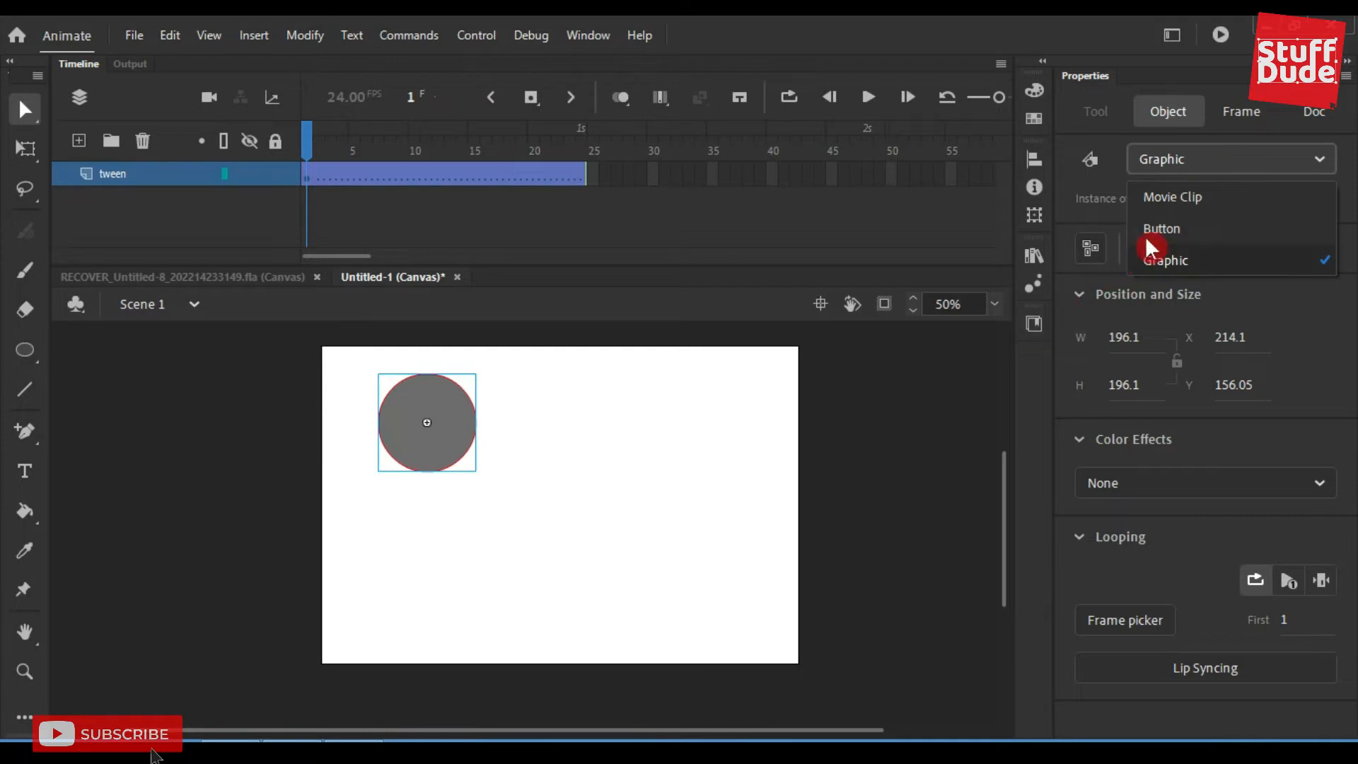
{"action": "left_click", "coordinate": [592, 395]}
Remove the classic tween from the tween layer, create it again from frame 1 and play it.
{"action": "left_click", "coordinate": [309, 177]}
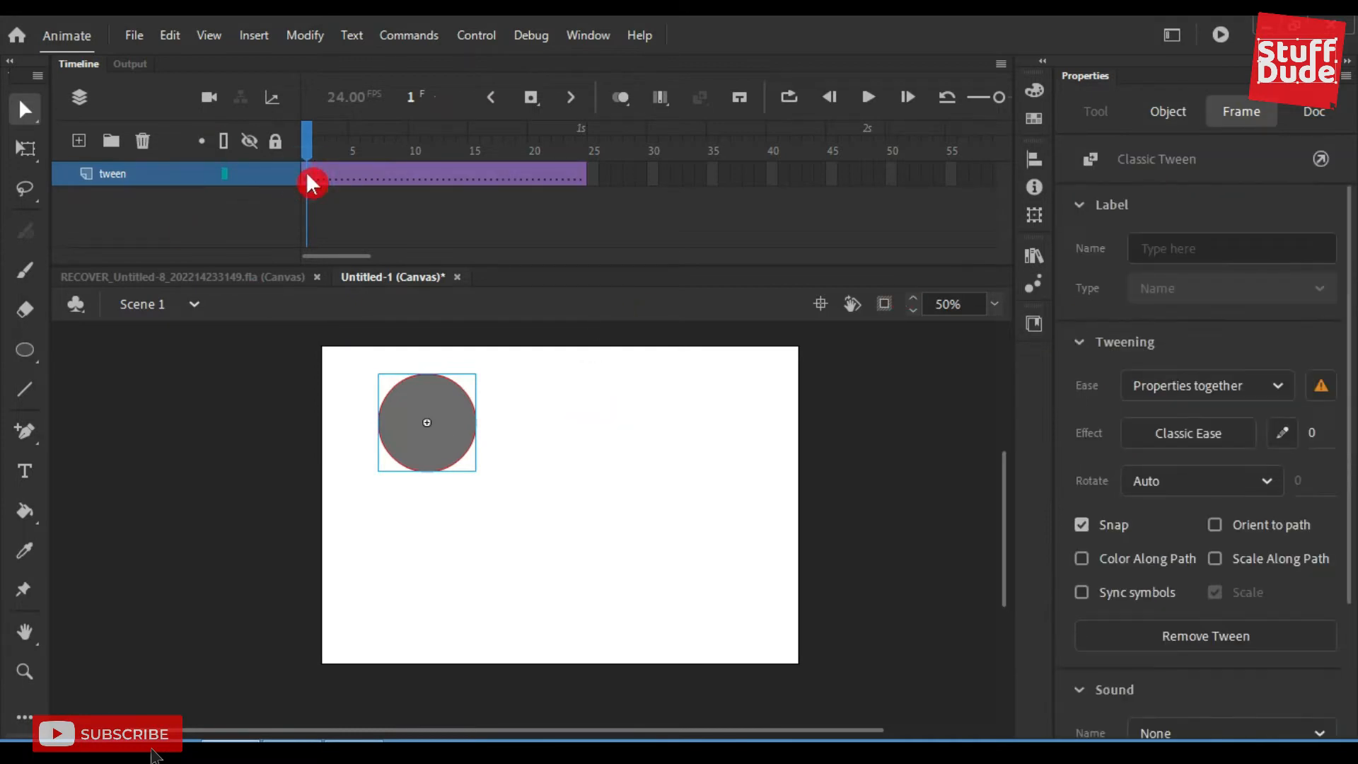
{"action": "right_click", "coordinate": [309, 173]}
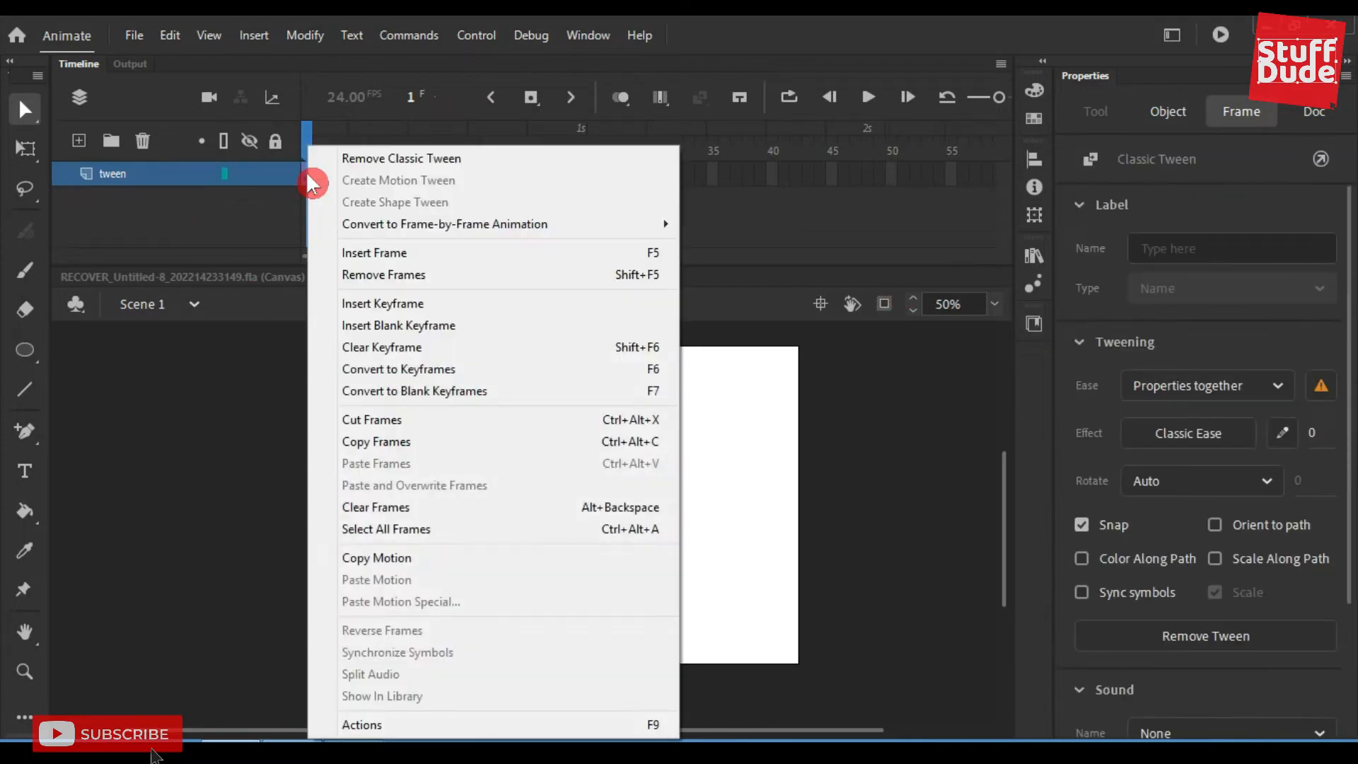
{"action": "left_click", "coordinate": [517, 164]}
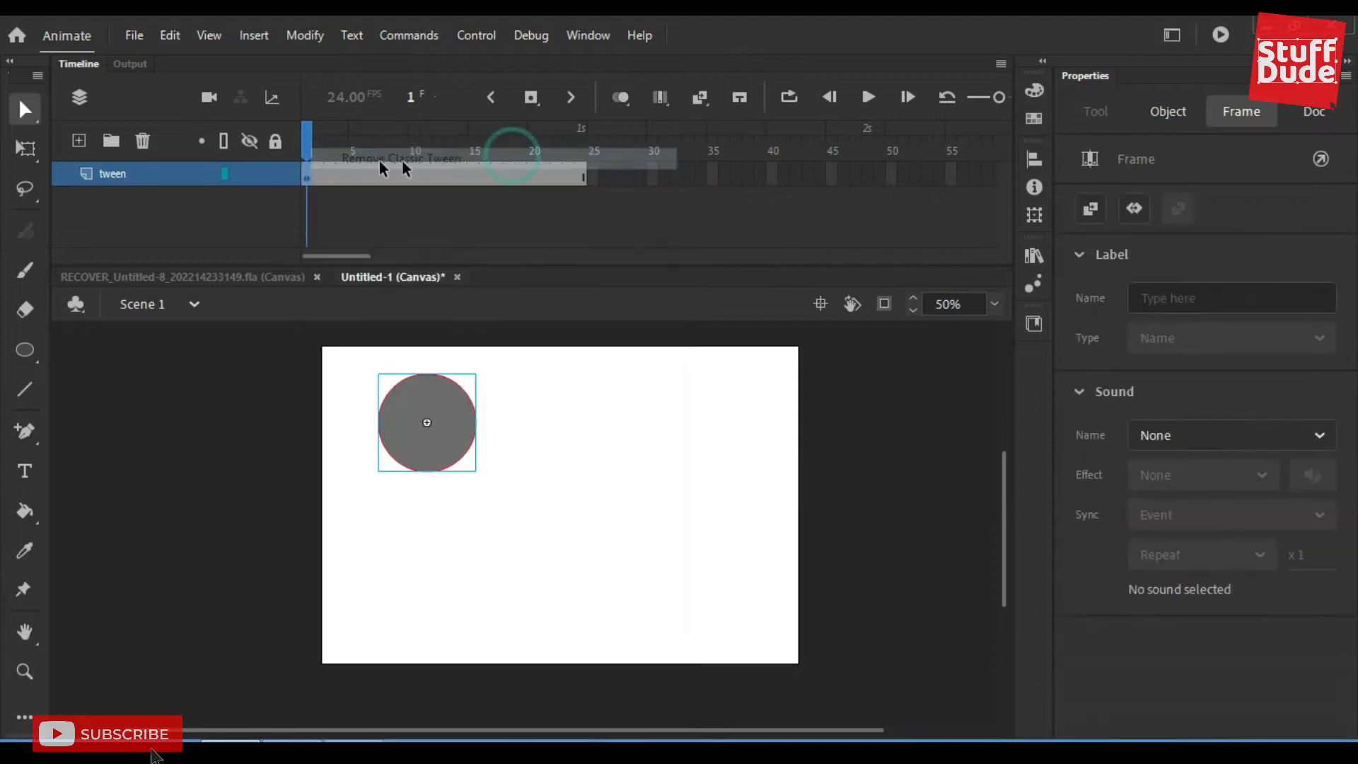
{"action": "right_click", "coordinate": [309, 181]}
{"action": "left_click", "coordinate": [440, 159]}
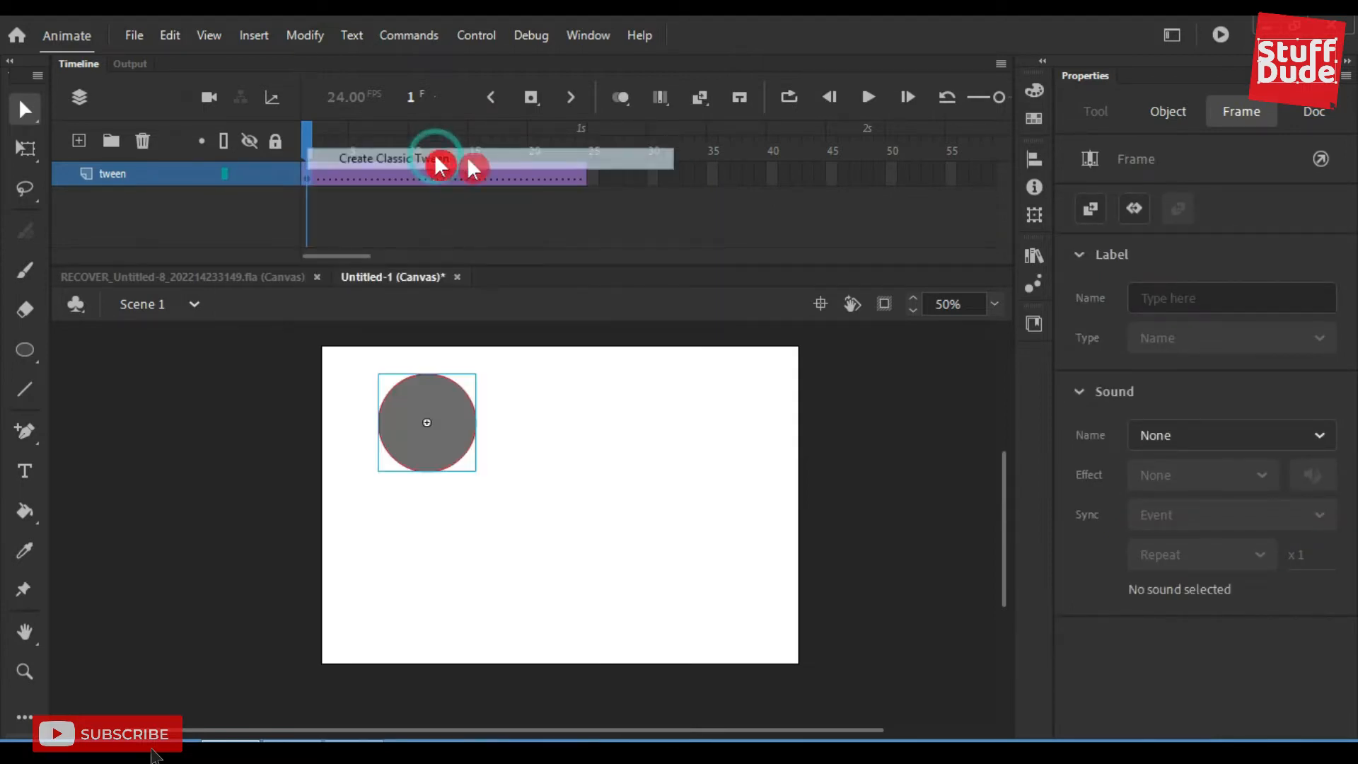
{"action": "key", "text": "Return"}
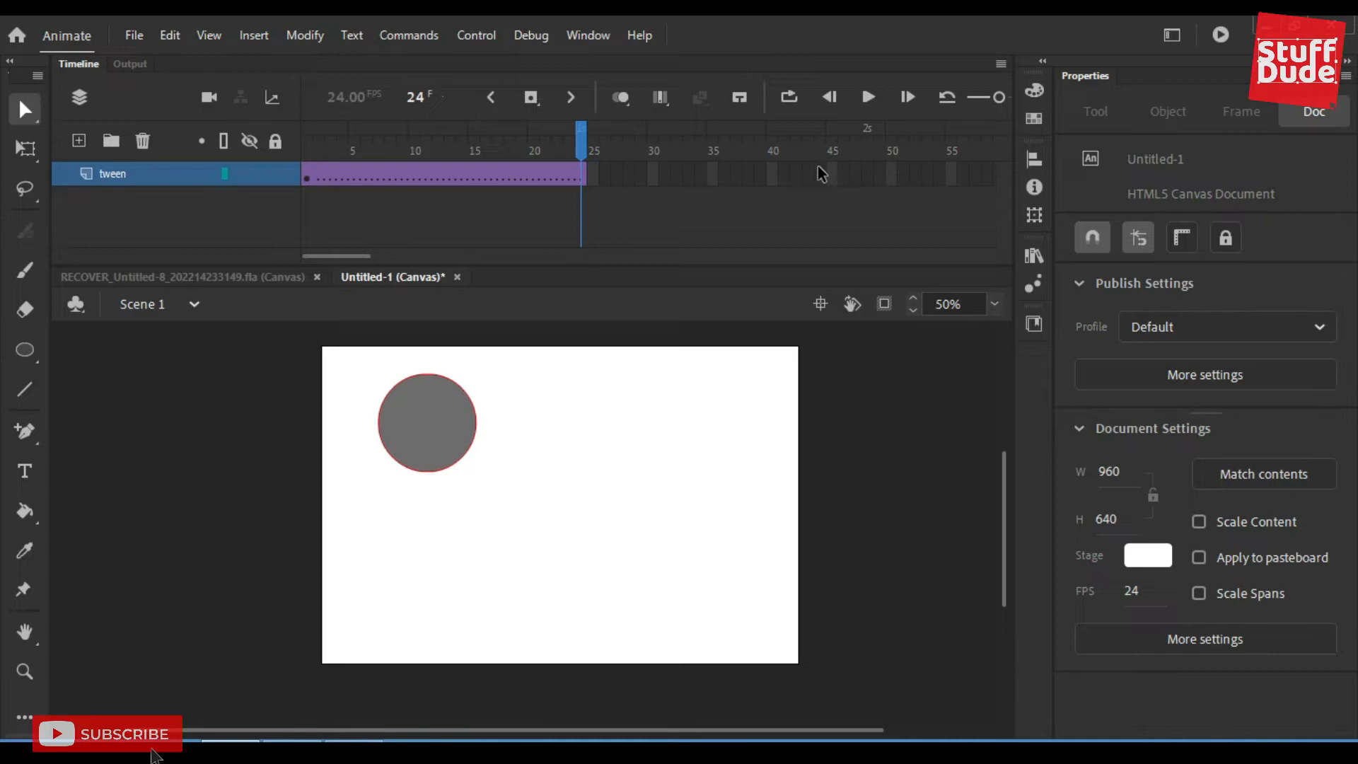
Insert a keyframe at frame 45 and move the circle to the stage's lower-right area, about X 770, Y 460.
{"action": "right_click", "coordinate": [835, 179]}
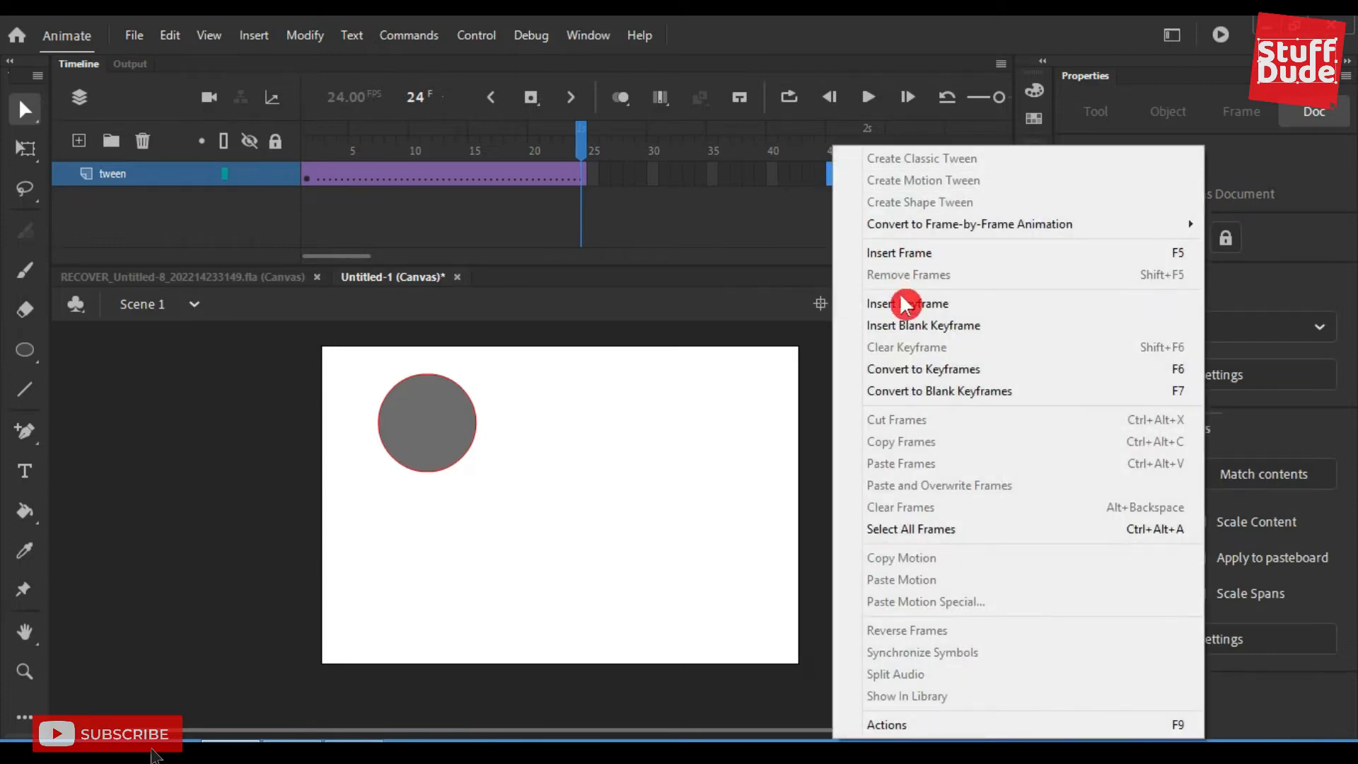
{"action": "left_click", "coordinate": [904, 304]}
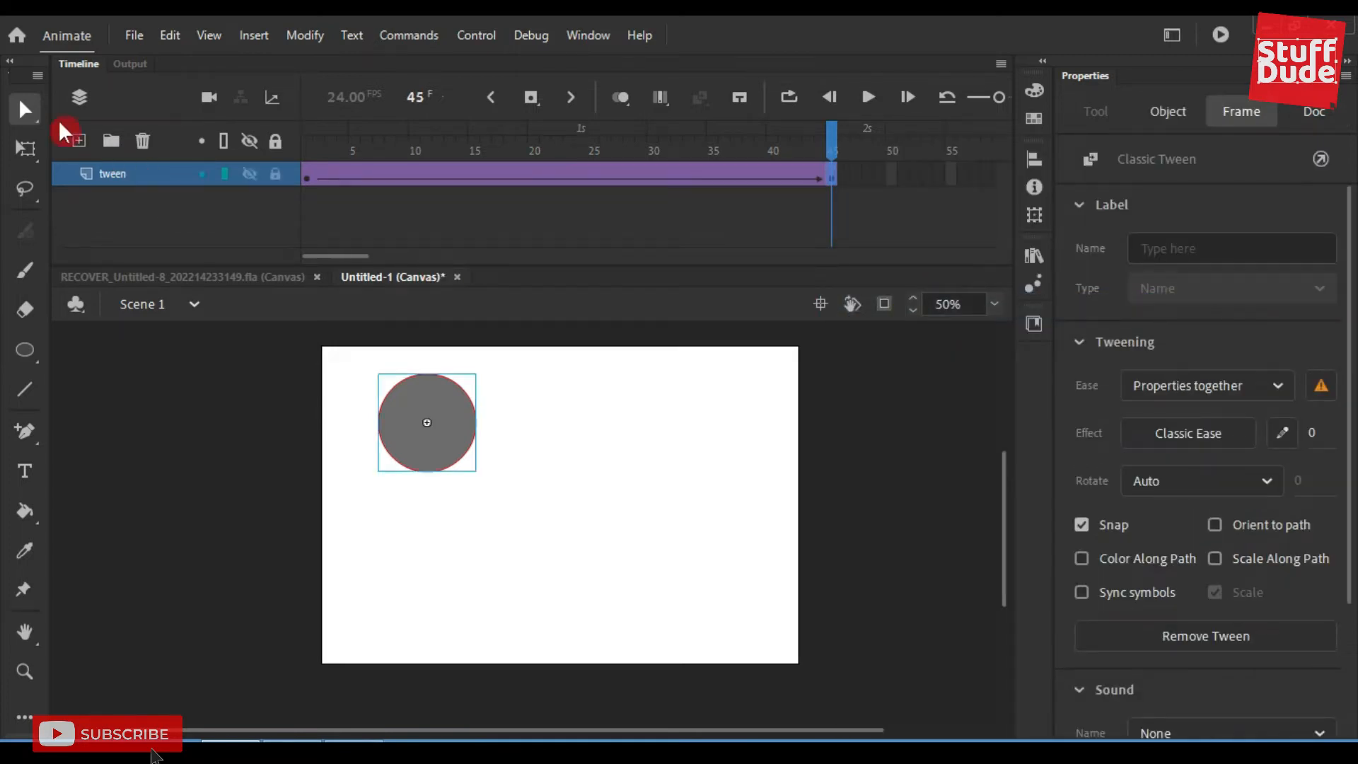
{"action": "left_click", "coordinate": [26, 112]}
{"action": "left_click", "coordinate": [837, 181]}
{"action": "left_click", "coordinate": [16, 119]}
{"action": "left_click", "coordinate": [136, 107]}
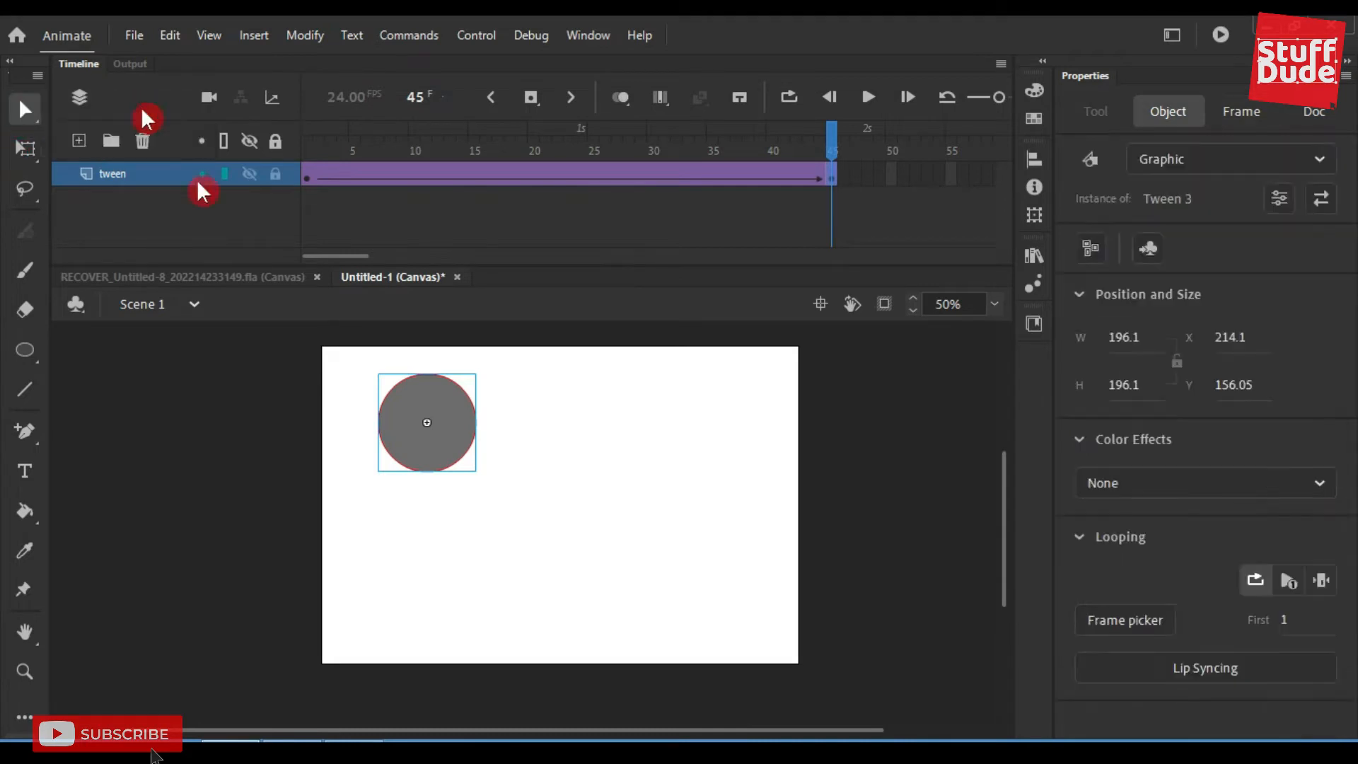
{"action": "left_click", "coordinate": [558, 422]}
{"action": "left_click_drag", "start_coordinate": [427, 419], "coordinate": [703, 567]}
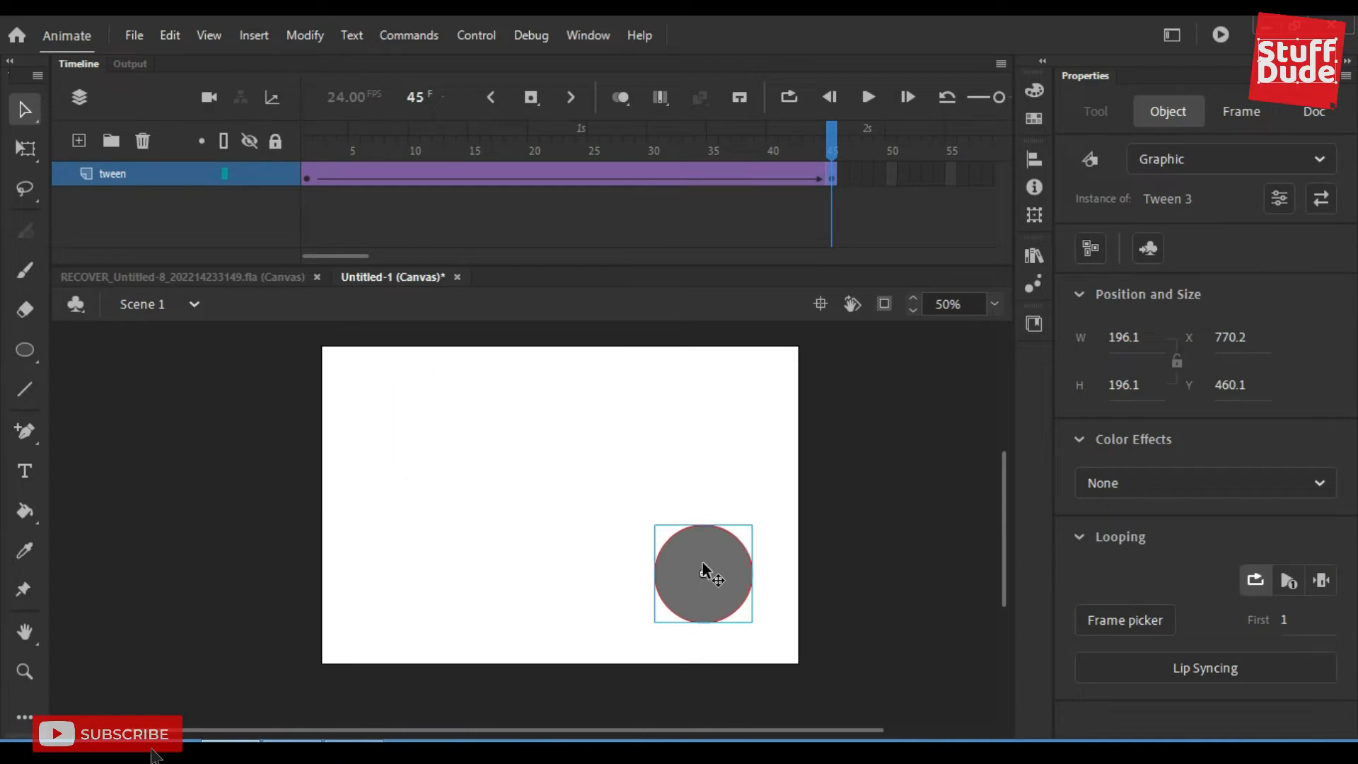
Compare the circle's positions at frames 1 and 45, and play the animation.
{"action": "left_click", "coordinate": [307, 177]}
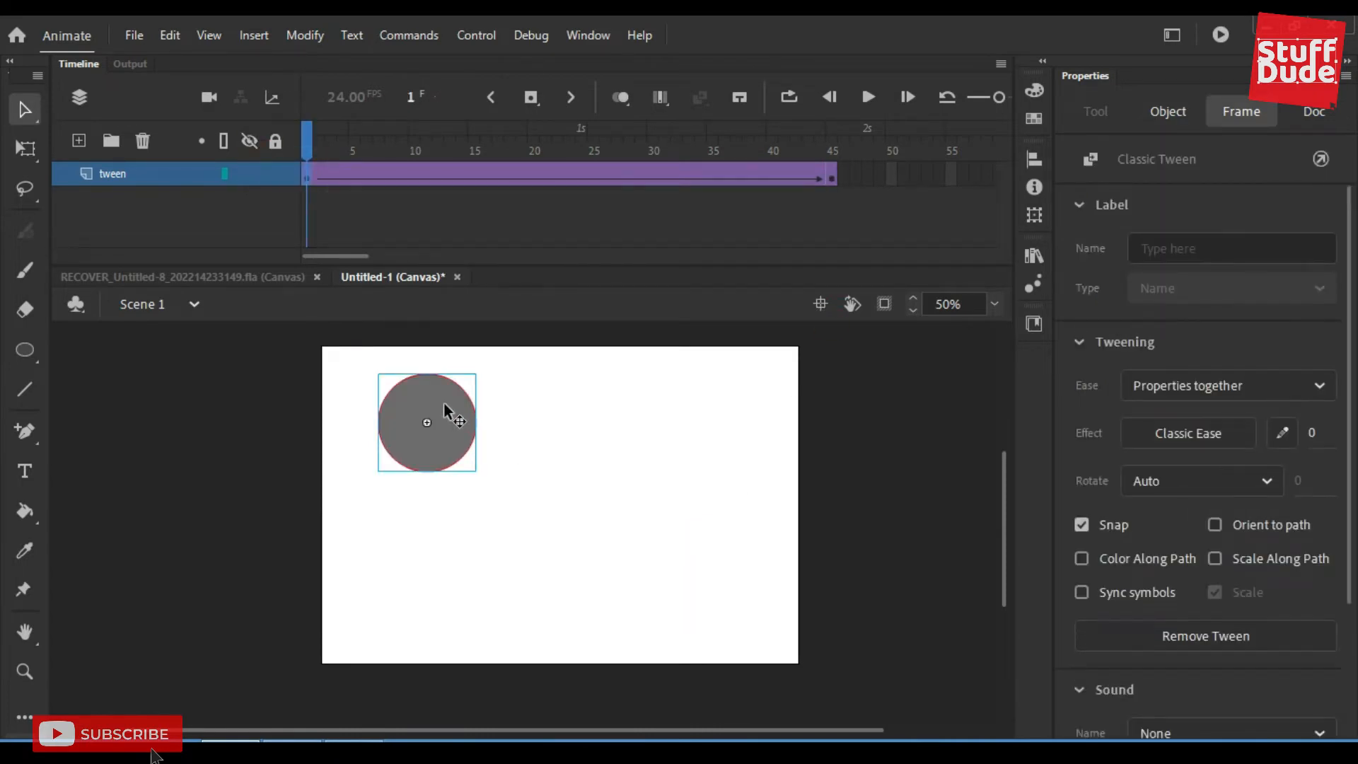
{"action": "left_click", "coordinate": [833, 175]}
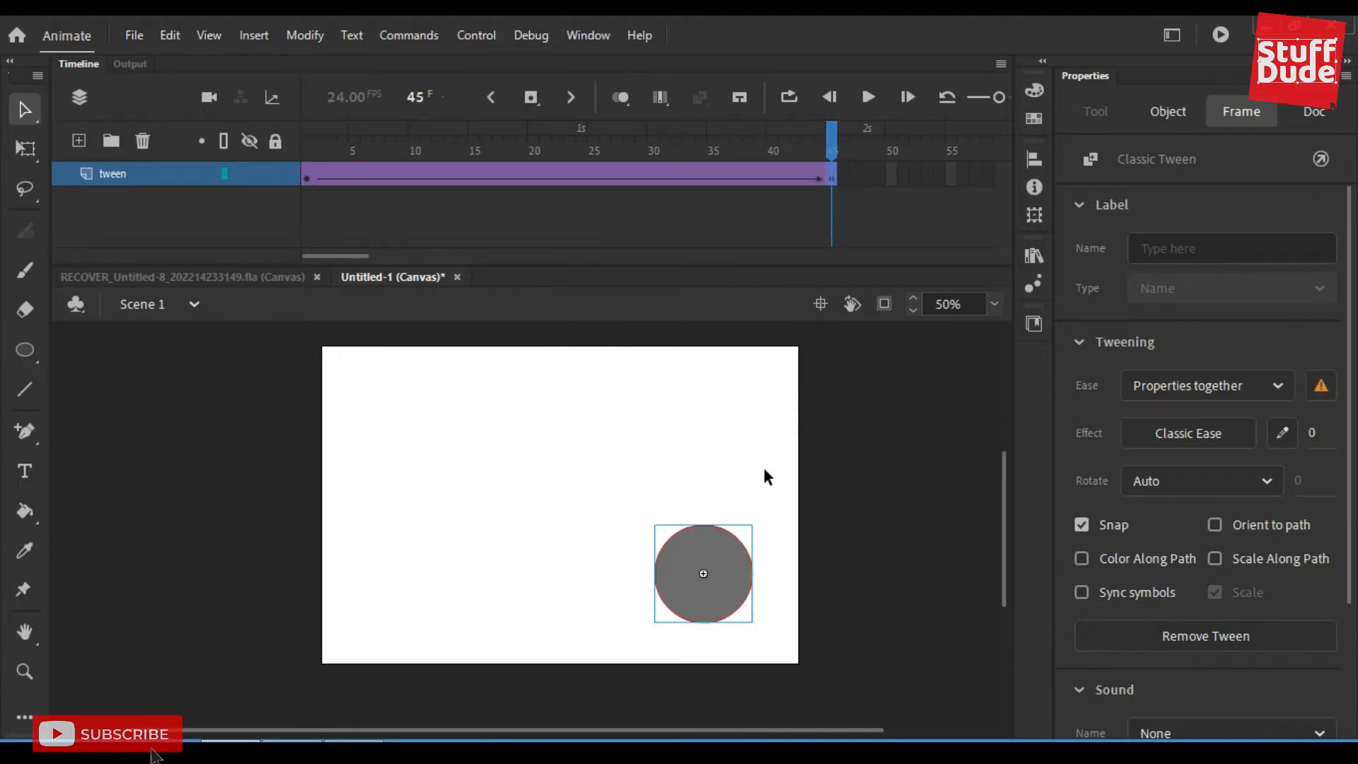
{"action": "key", "text": "Return"}
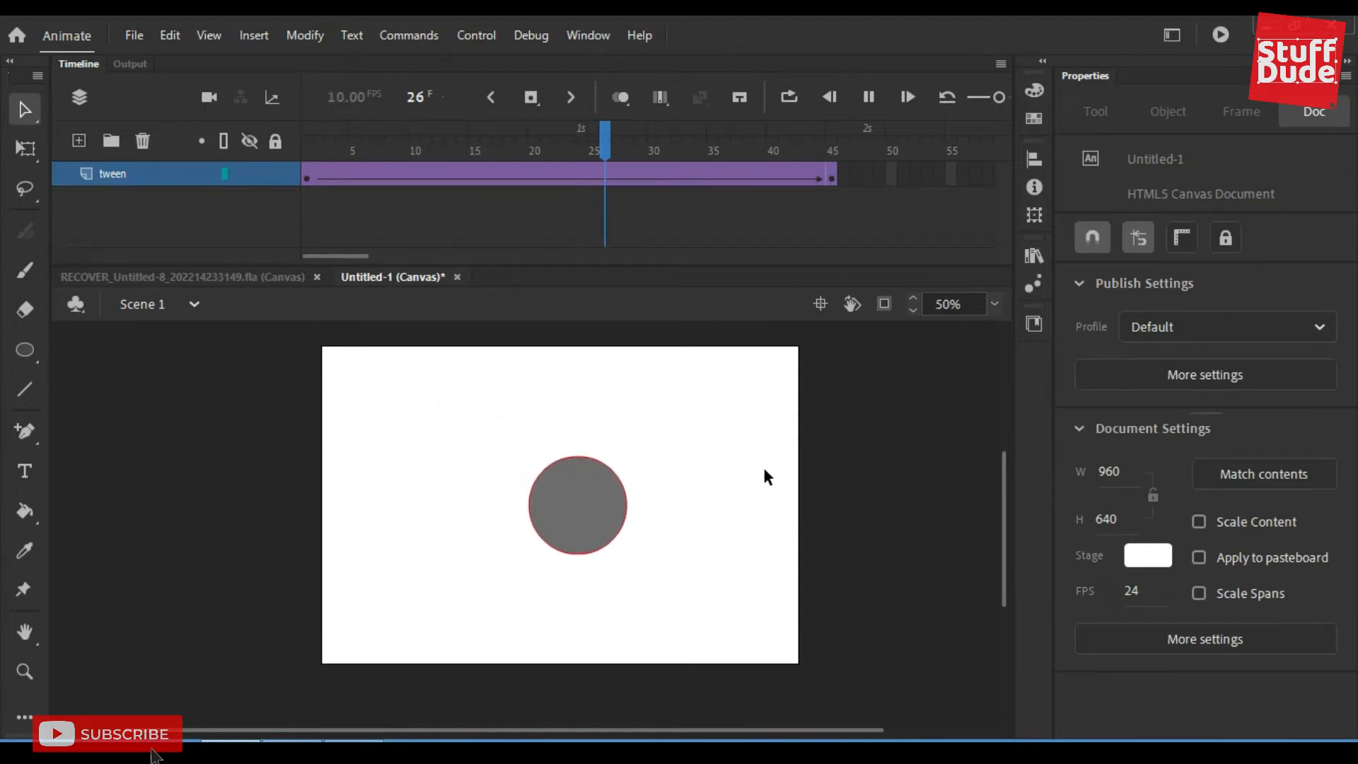
Move the circle at frame 45 to the stage's upper-right corner, about X 852, Y 118, and check the motion.
{"action": "left_click", "coordinate": [762, 464]}
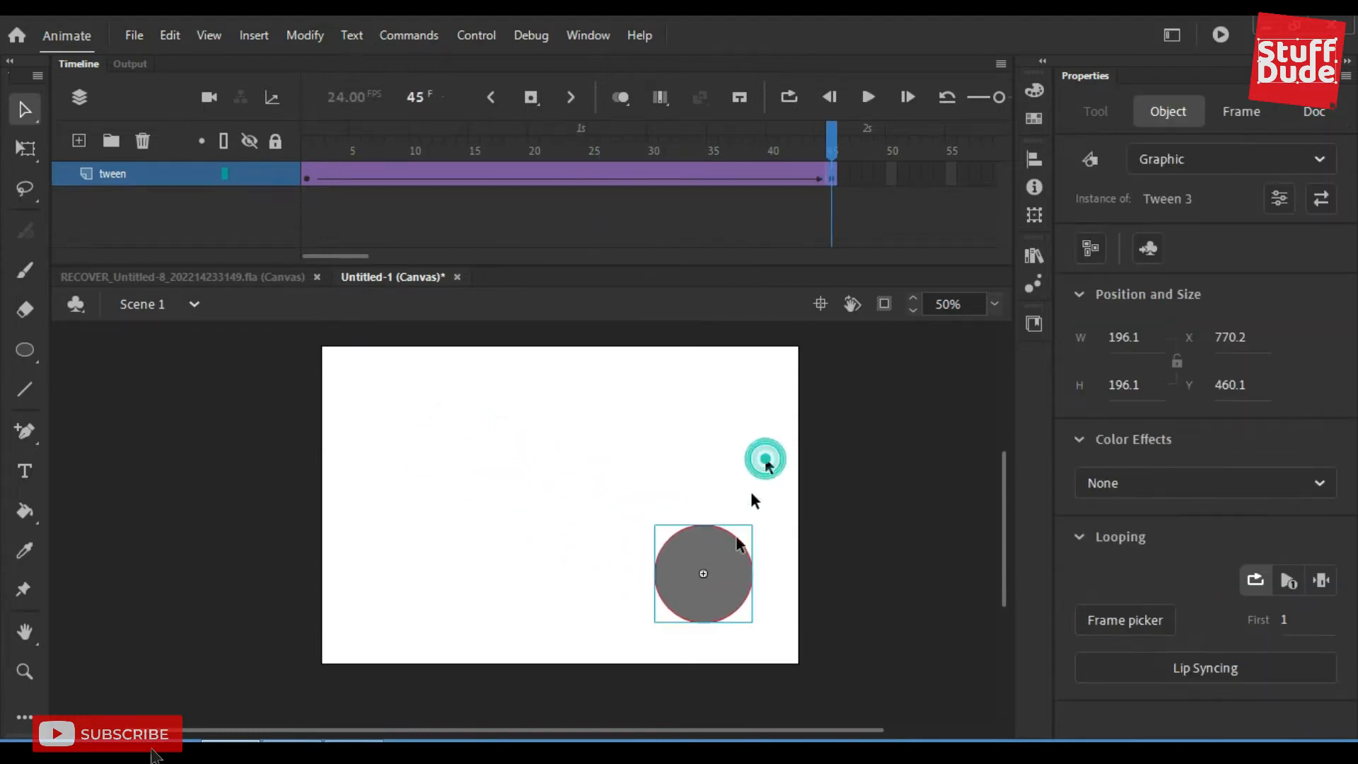
{"action": "left_click_drag", "start_coordinate": [728, 565], "coordinate": [773, 397]}
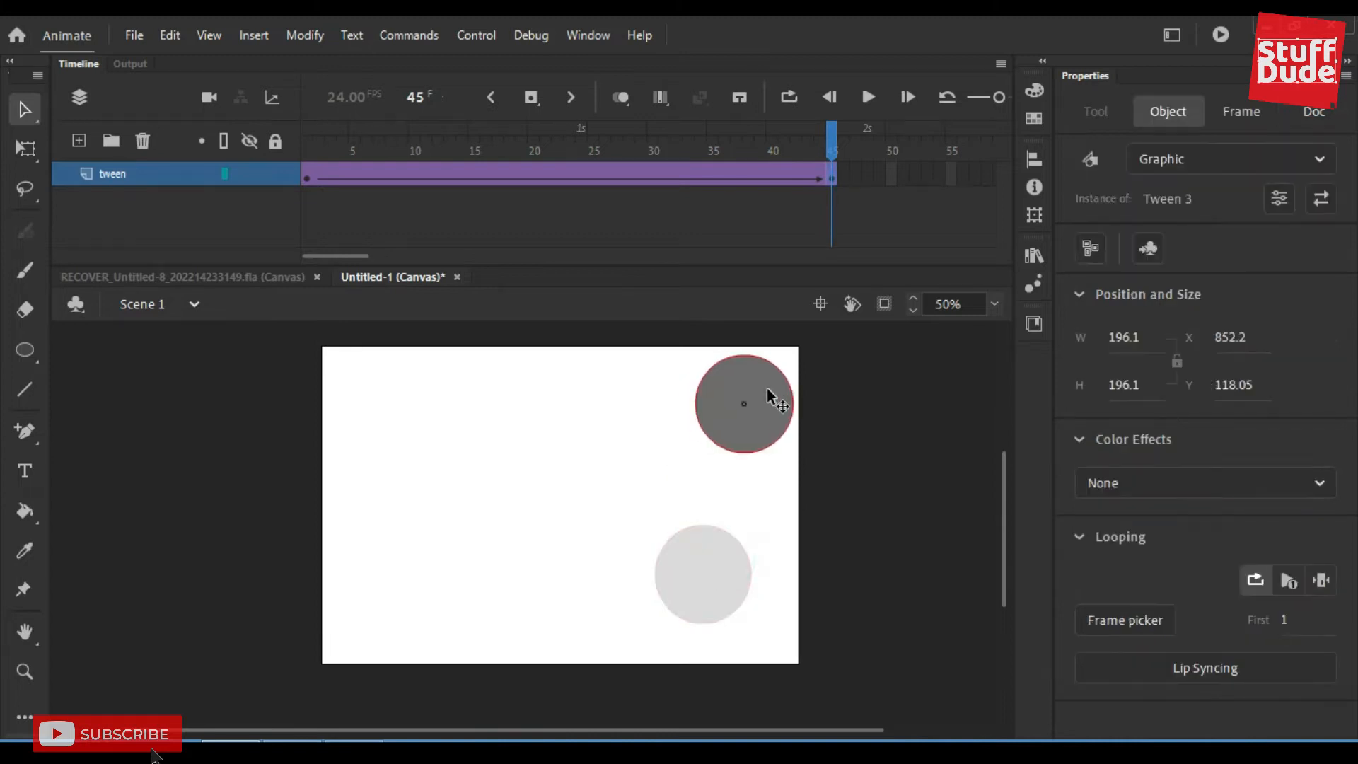
{"action": "left_click", "coordinate": [306, 177]}
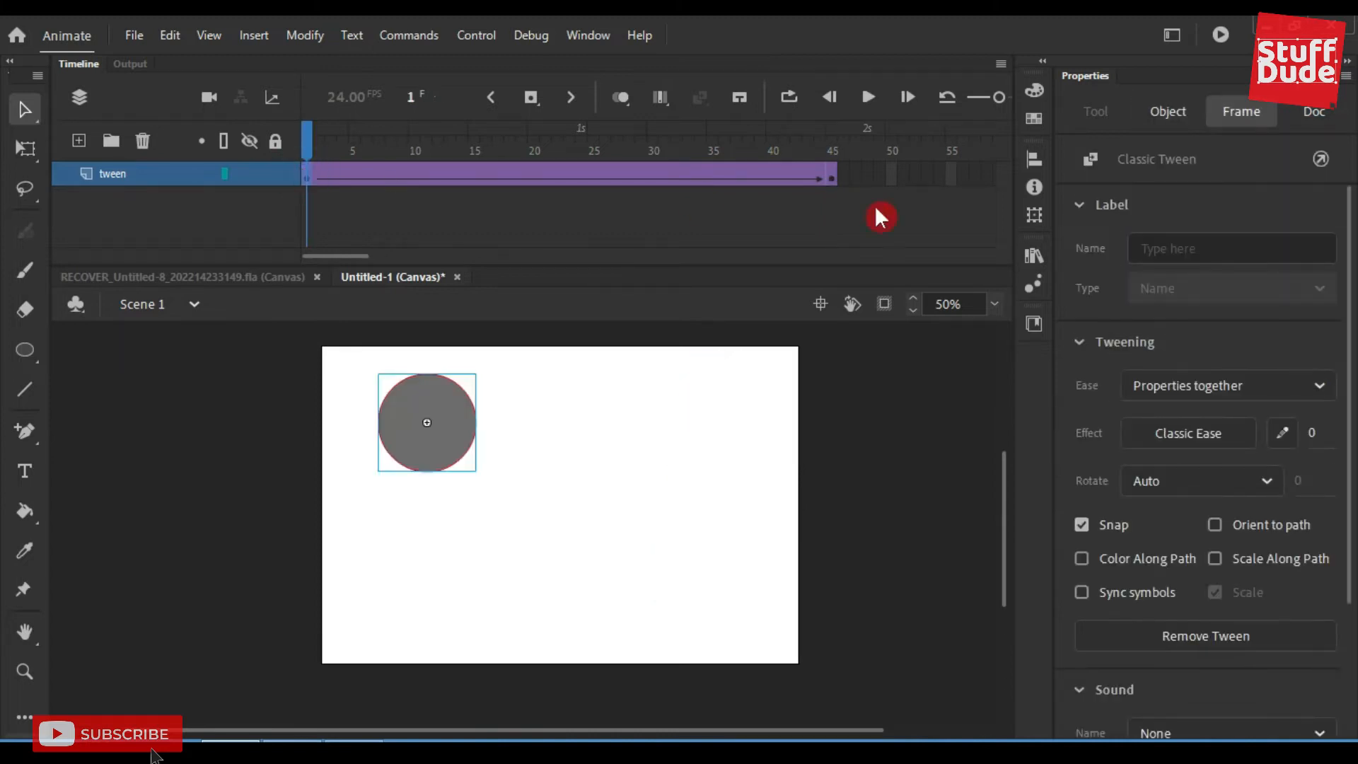
{"action": "left_click", "coordinate": [830, 177]}
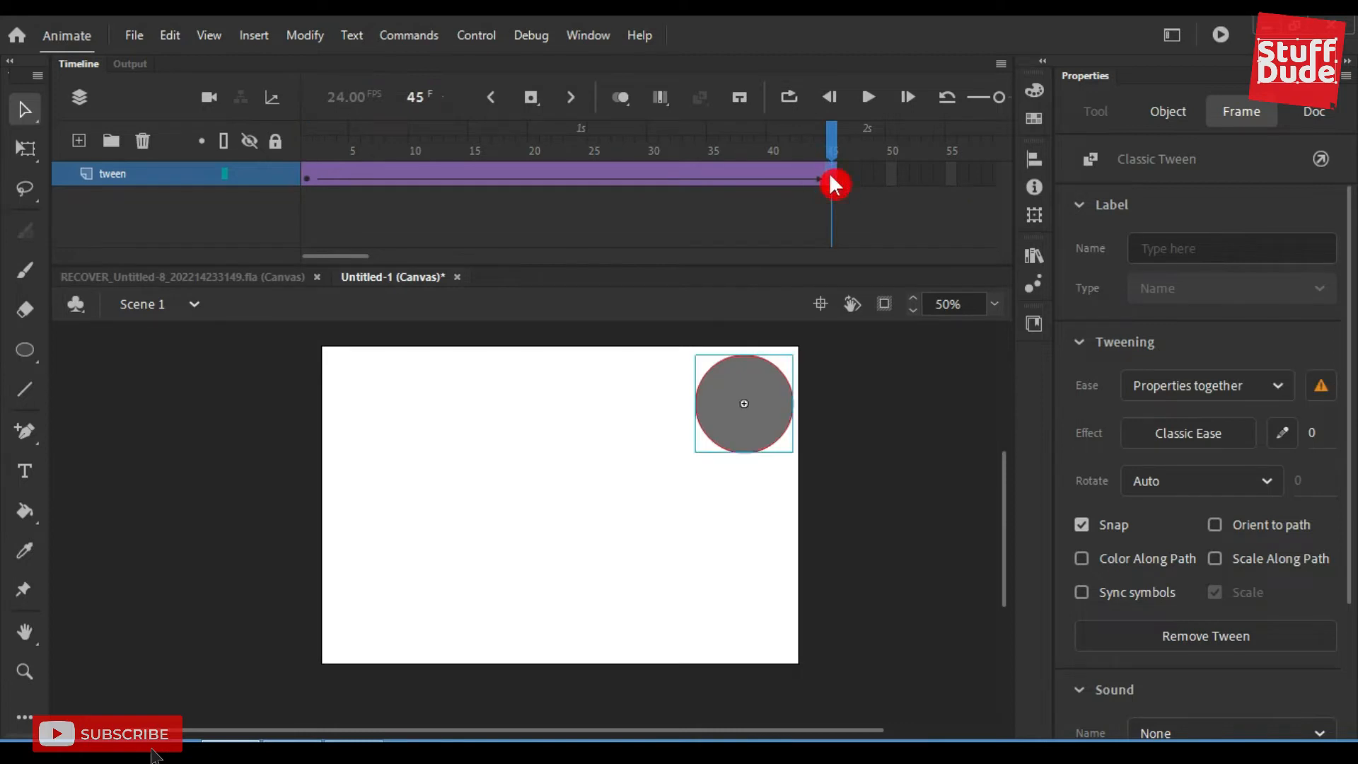
{"action": "left_click_drag", "start_coordinate": [846, 143], "coordinate": [732, 191]}
Insert a keyframe at frame 21 and move the circle down to about X 426, Y 421.
{"action": "left_click", "coordinate": [543, 173]}
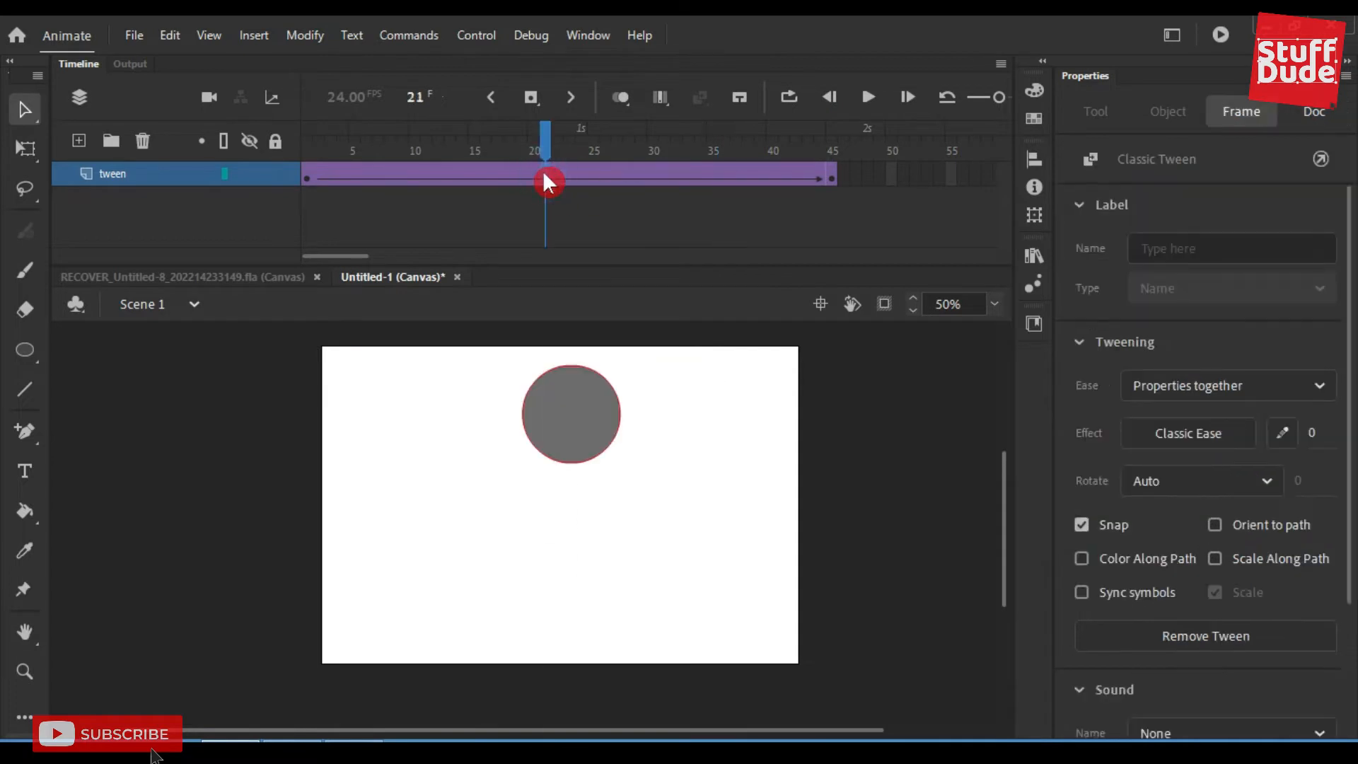
{"action": "right_click", "coordinate": [543, 172]}
{"action": "left_click", "coordinate": [662, 304]}
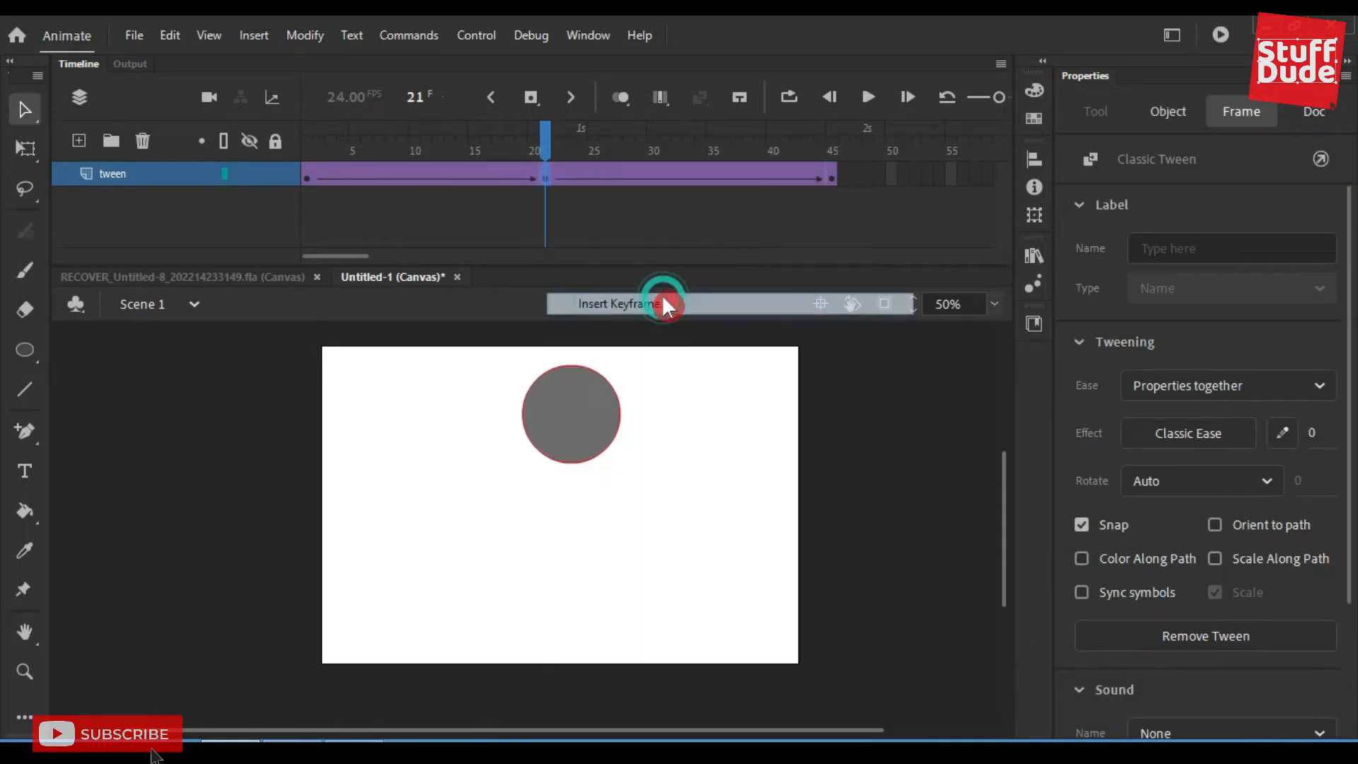
{"action": "left_click_drag", "start_coordinate": [590, 402], "coordinate": [550, 537]}
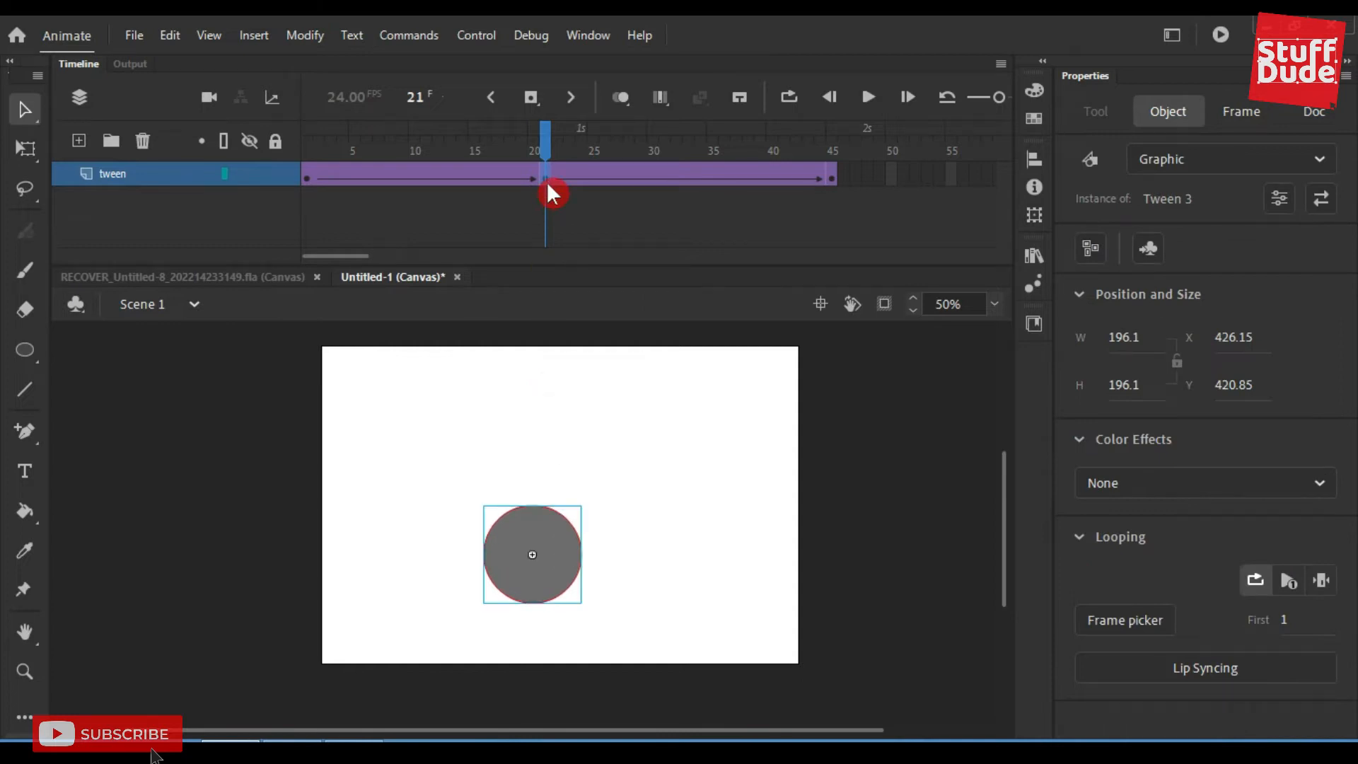
Review the motion through the keyframes at frames 1, 21 and 45, and play the animation.
{"action": "left_click", "coordinate": [309, 175]}
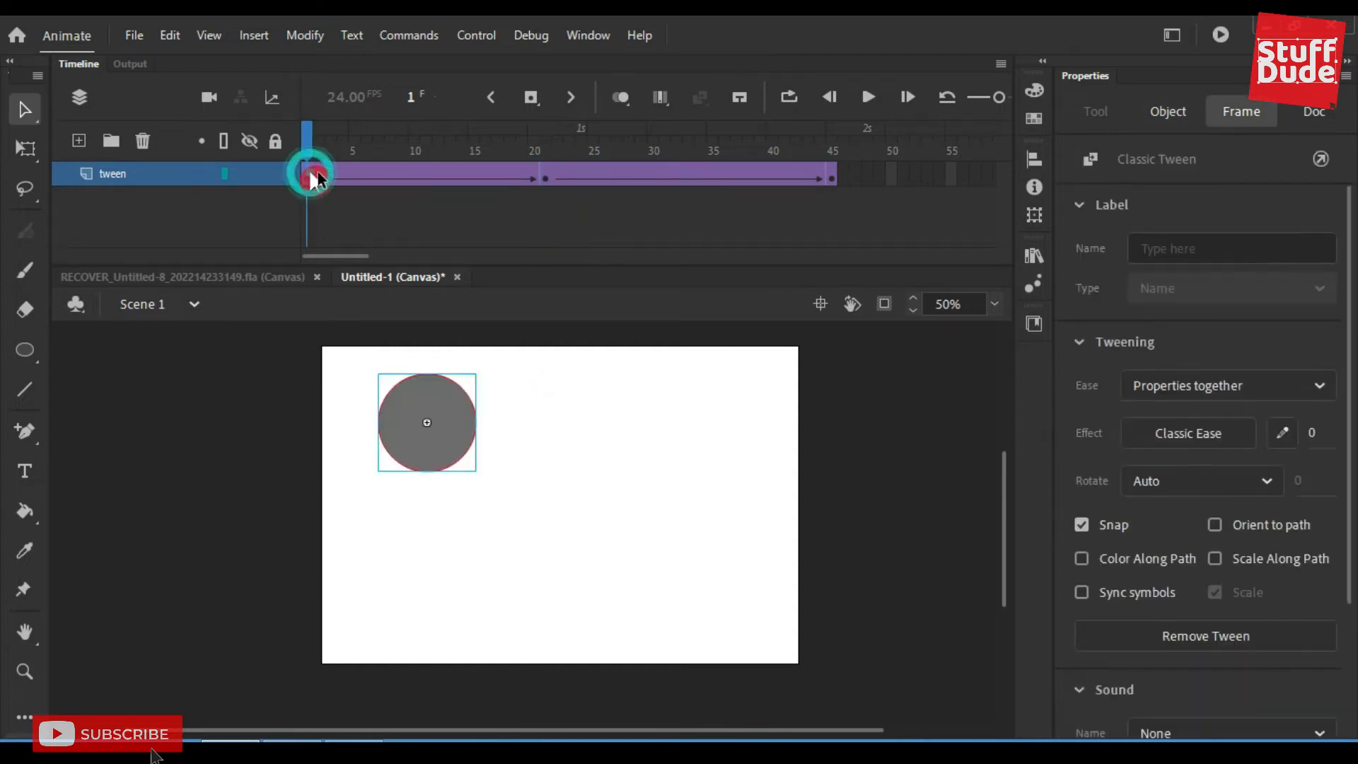
{"action": "left_click", "coordinate": [545, 178]}
{"action": "left_click_drag", "start_coordinate": [558, 135], "coordinate": [653, 134]}
{"action": "left_click_drag", "start_coordinate": [514, 166], "coordinate": [839, 166]}
{"action": "key", "text": "Return"}
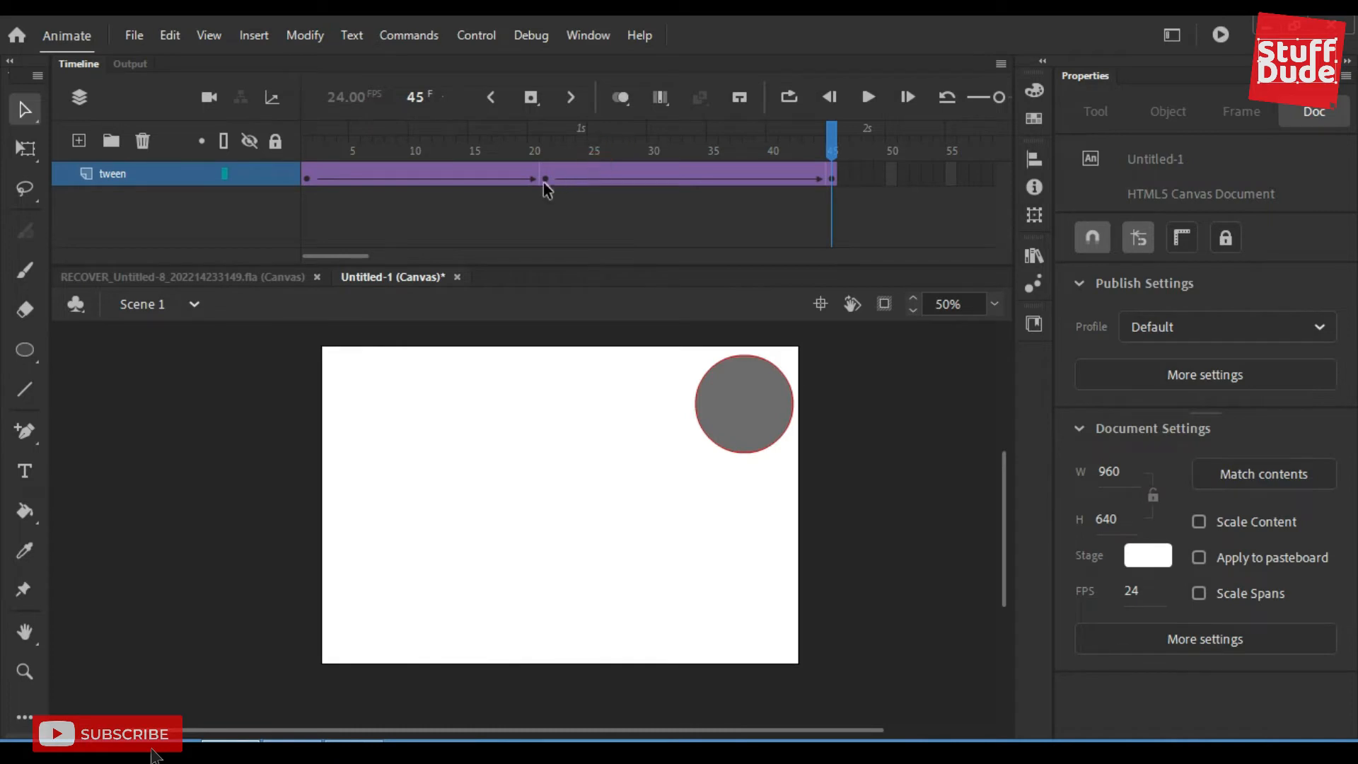
Insert a keyframe at frame 27, move the circle to about X 277, Y 467, and play the animation from frame 1.
{"action": "right_click", "coordinate": [608, 170]}
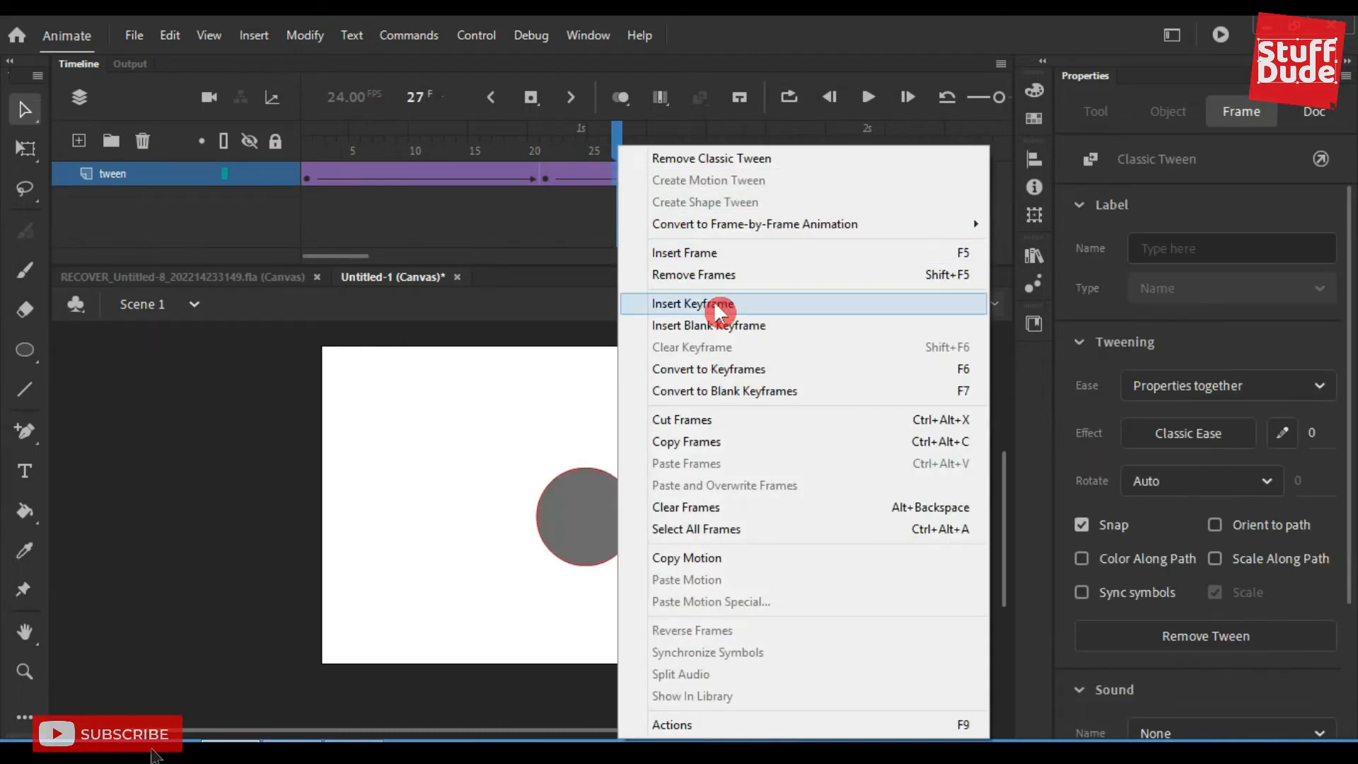
{"action": "left_click", "coordinate": [718, 311]}
{"action": "left_click_drag", "start_coordinate": [607, 481], "coordinate": [493, 541]}
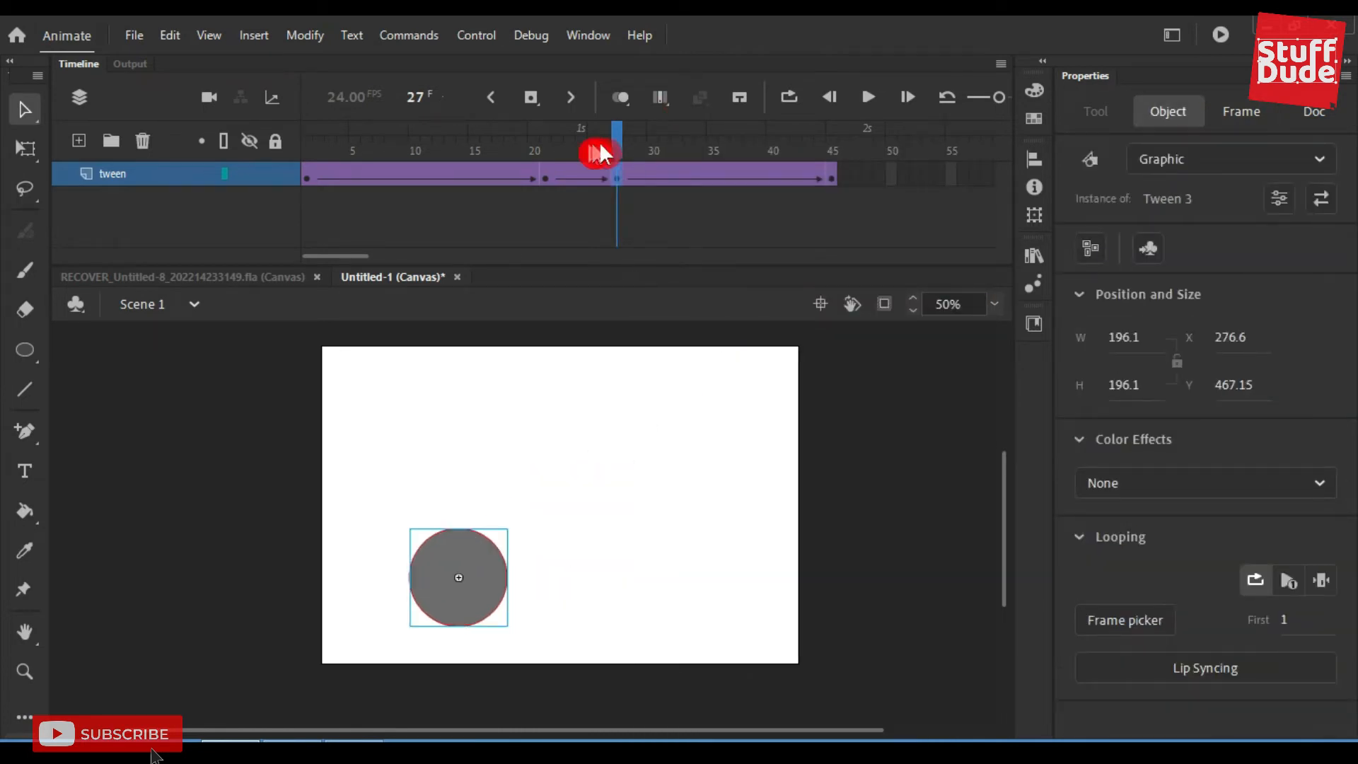
{"action": "left_click_drag", "start_coordinate": [615, 149], "coordinate": [268, 168]}
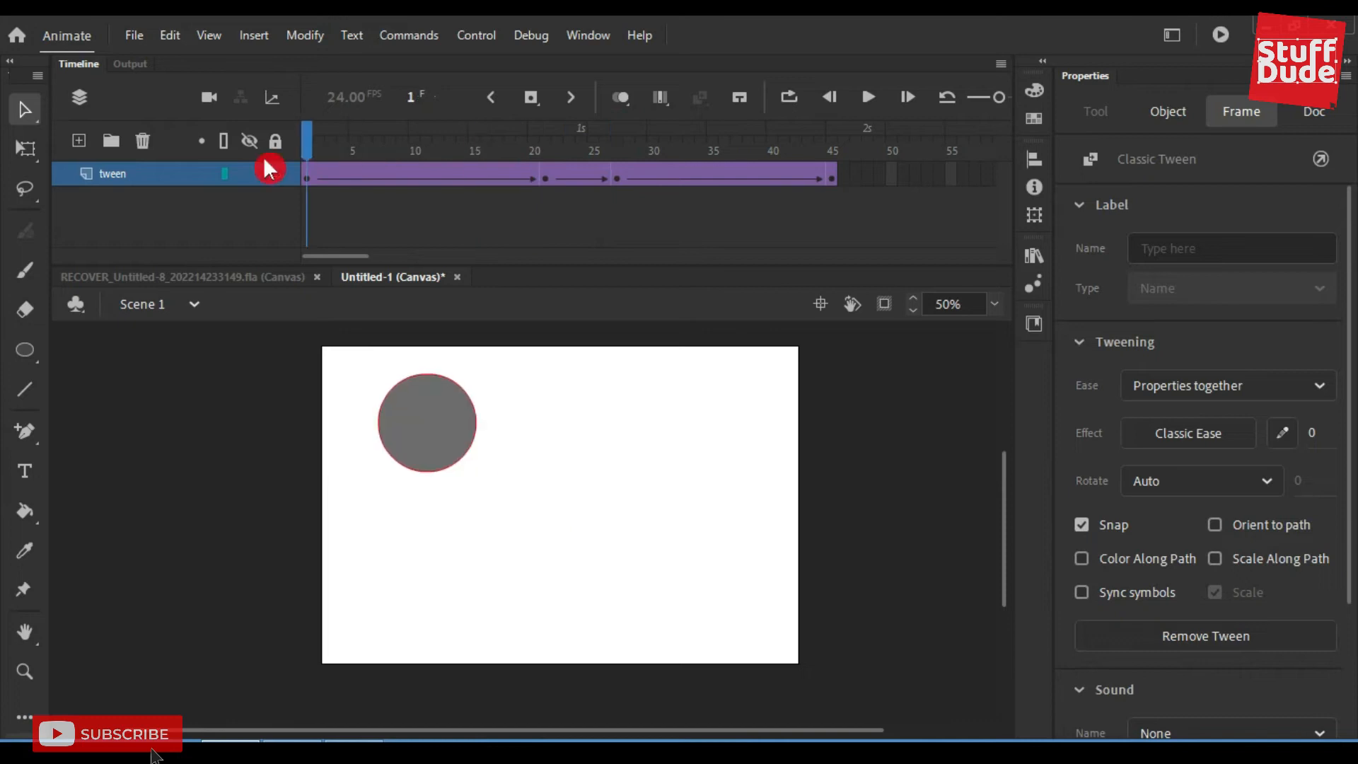
{"action": "key", "text": "Return"}
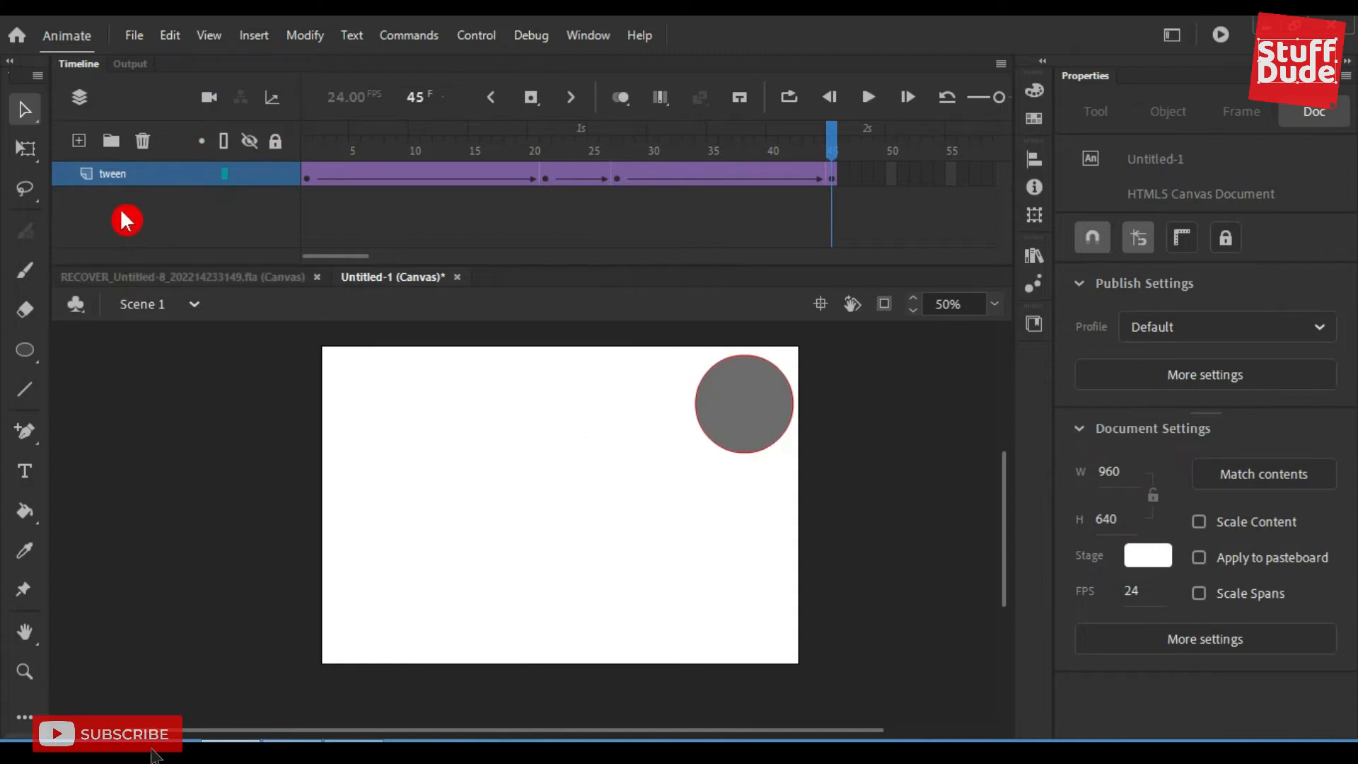
Draw a pentagon about 54 × 57 near the stage's upper-left corner on a new layer and give it a motion tween, converting it to a symbol.
{"action": "left_click", "coordinate": [79, 140]}
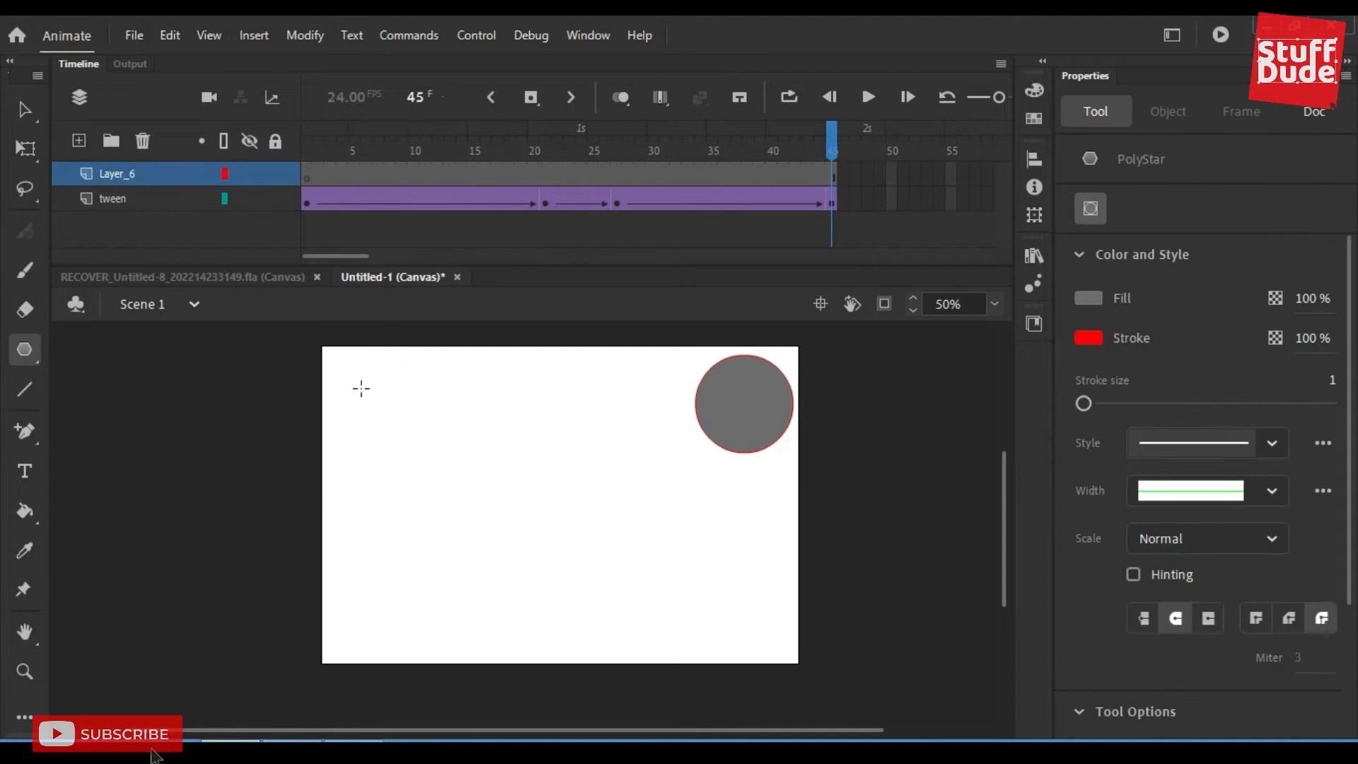
{"action": "mouse_move", "coordinate": [360, 381]}
{"action": "left_mouse_down"}
{"action": "mouse_move", "coordinate": [399, 417]}
{"action": "mouse_move", "coordinate": [375, 382]}
{"action": "left_mouse_up"}
{"action": "left_click", "coordinate": [308, 173]}
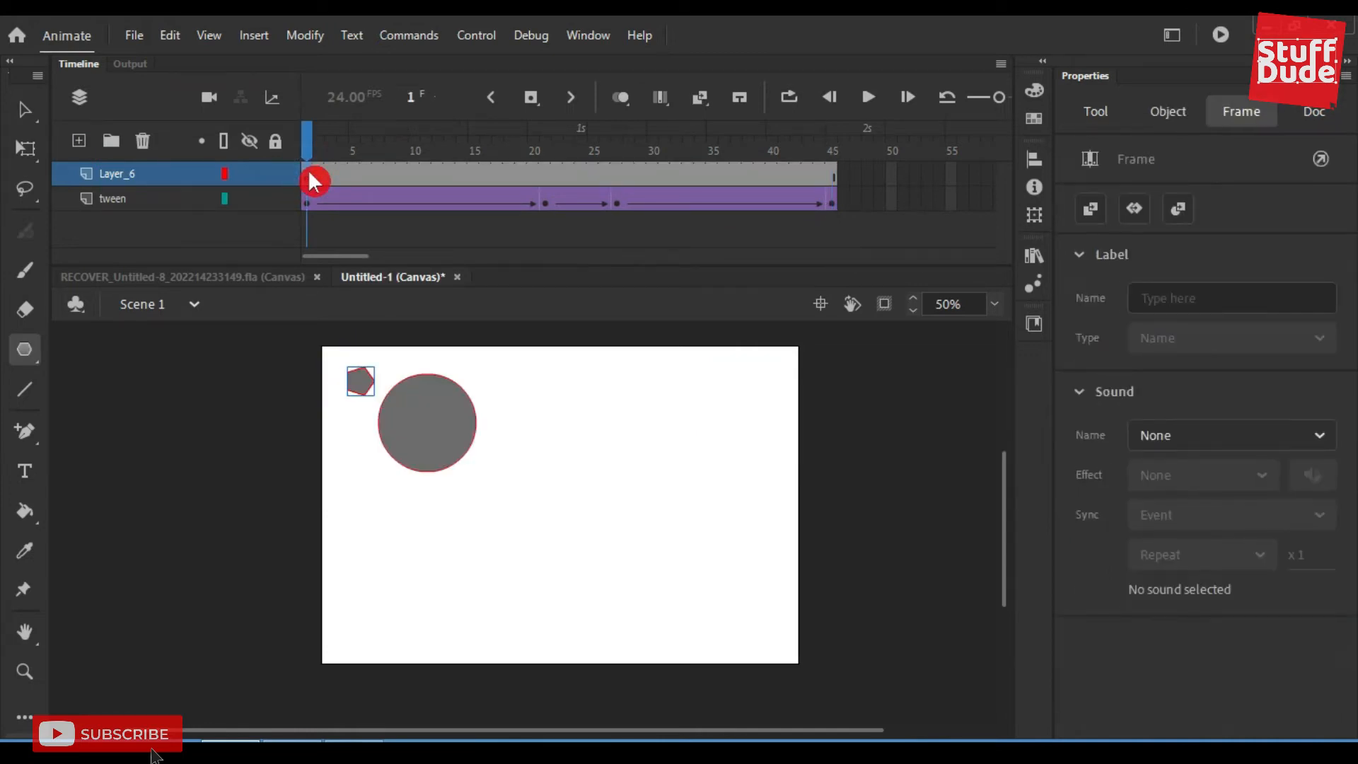
{"action": "right_click", "coordinate": [305, 170]}
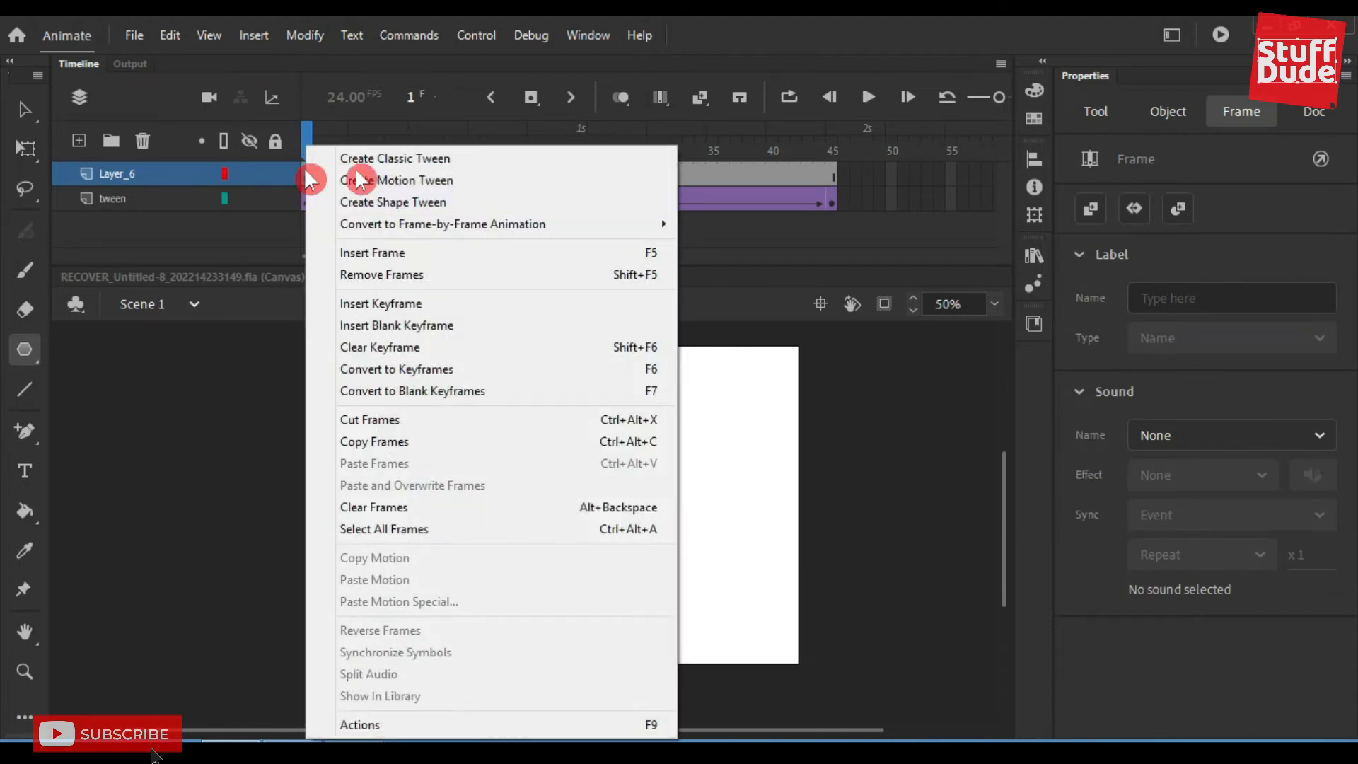
{"action": "left_click", "coordinate": [459, 188]}
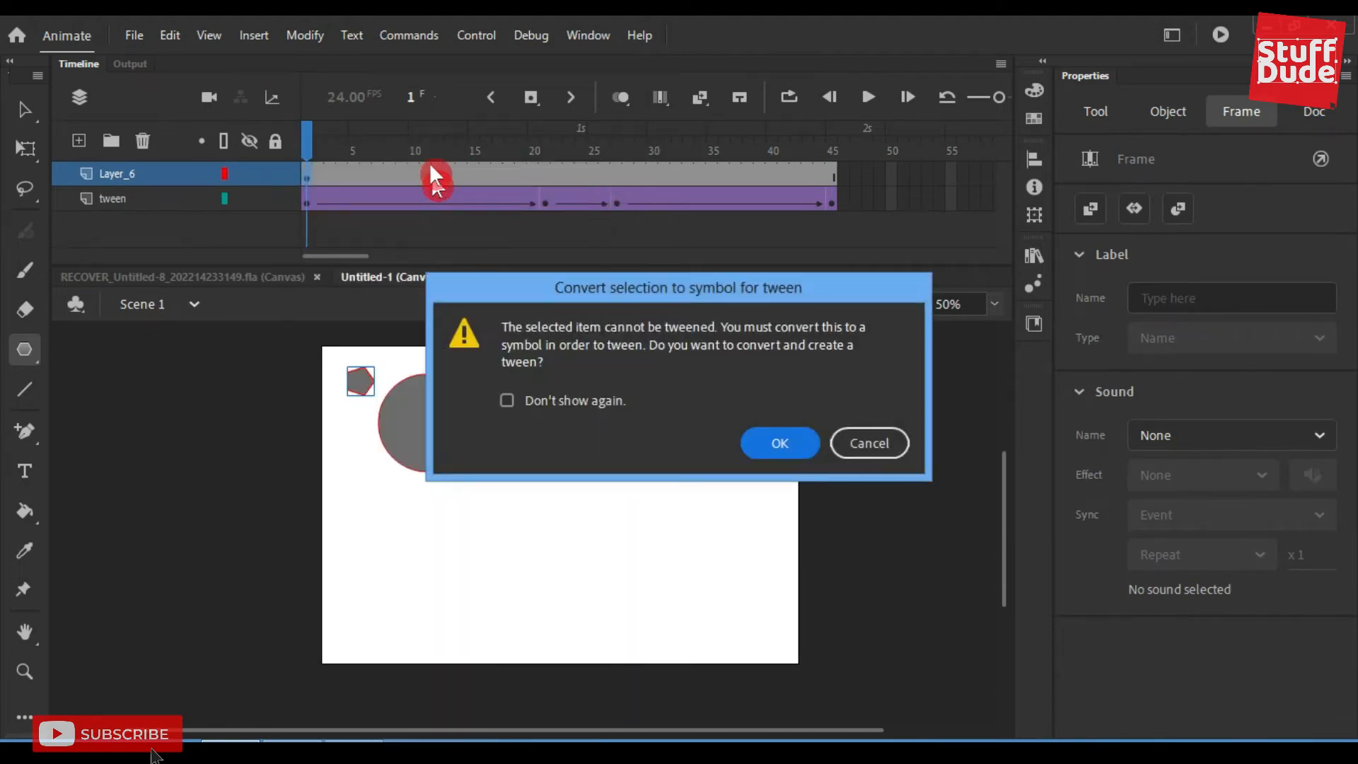
{"action": "left_click", "coordinate": [791, 439]}
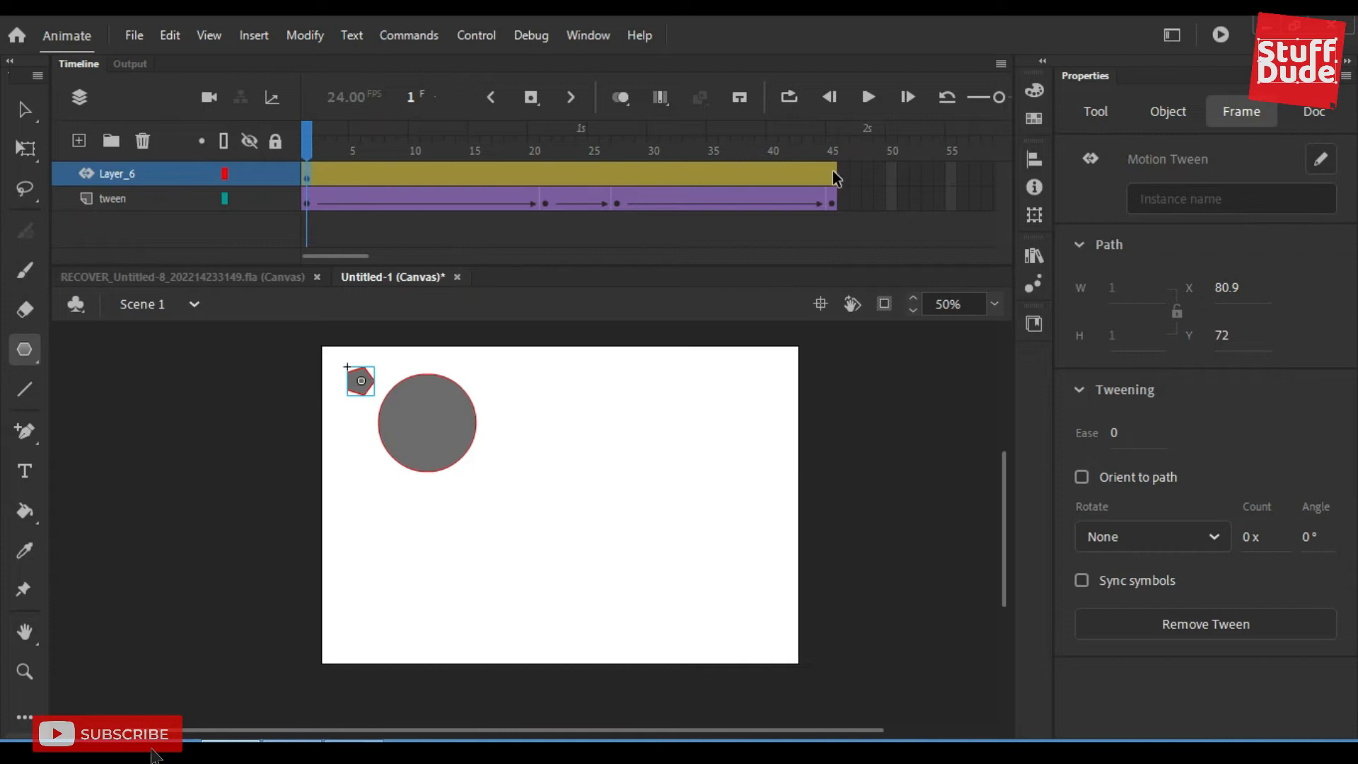
Move the pentagon down at frame 21 and up to the right at frame 33, forming a V-shaped motion path.
{"action": "left_click", "coordinate": [543, 181]}
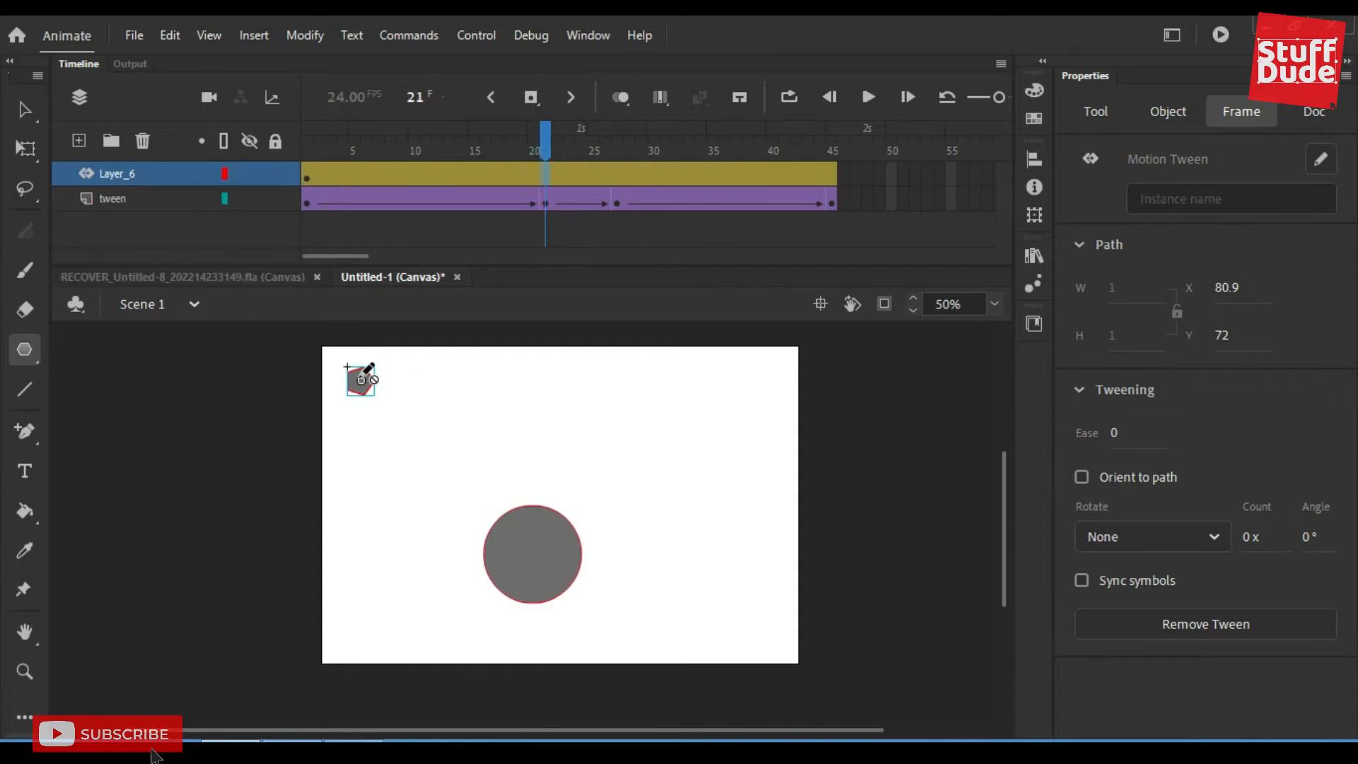
{"action": "left_click", "coordinate": [25, 113]}
{"action": "left_click_drag", "start_coordinate": [359, 387], "coordinate": [367, 543]}
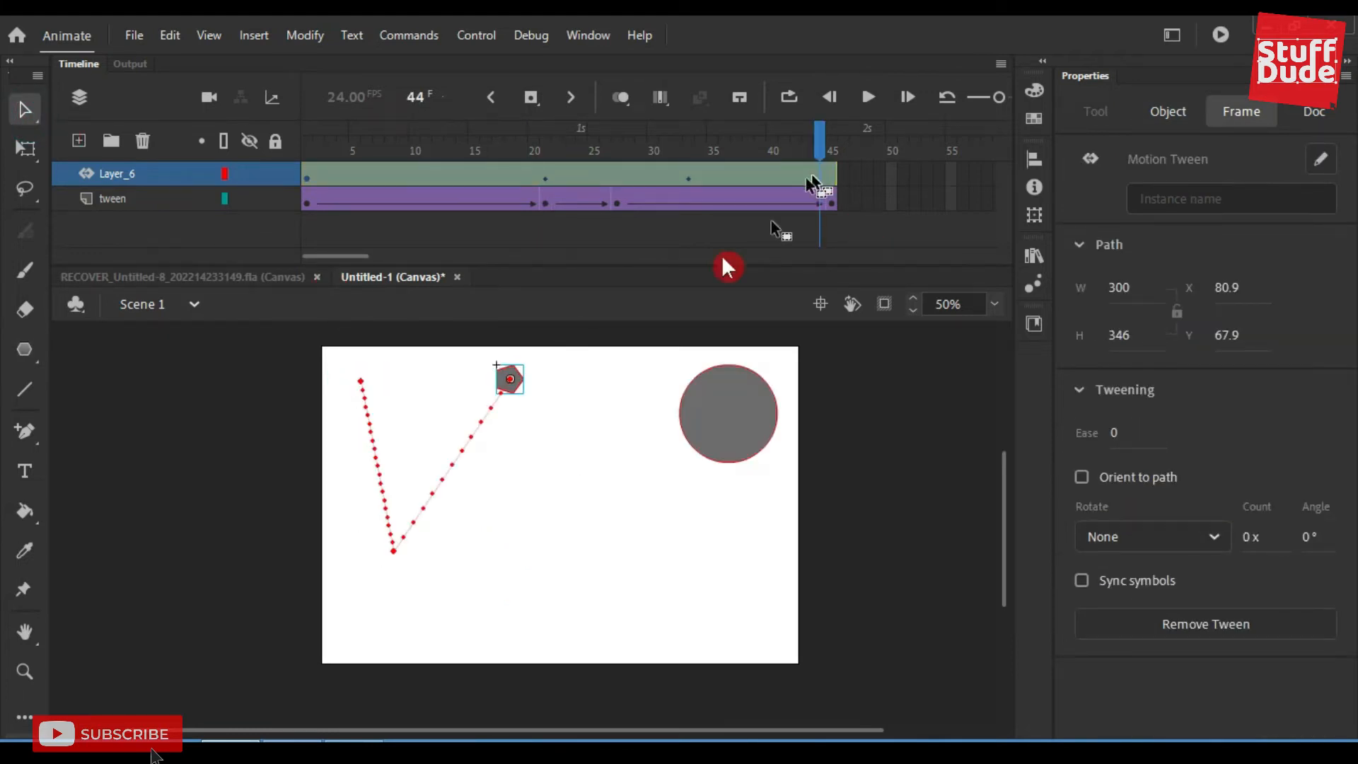
Move the pentagon down to the right at frame 44, to about X 598, Y 415.
{"action": "left_click", "coordinate": [822, 135]}
{"action": "left_click", "coordinate": [820, 177]}
{"action": "left_click_drag", "start_coordinate": [509, 378], "coordinate": [631, 558]}
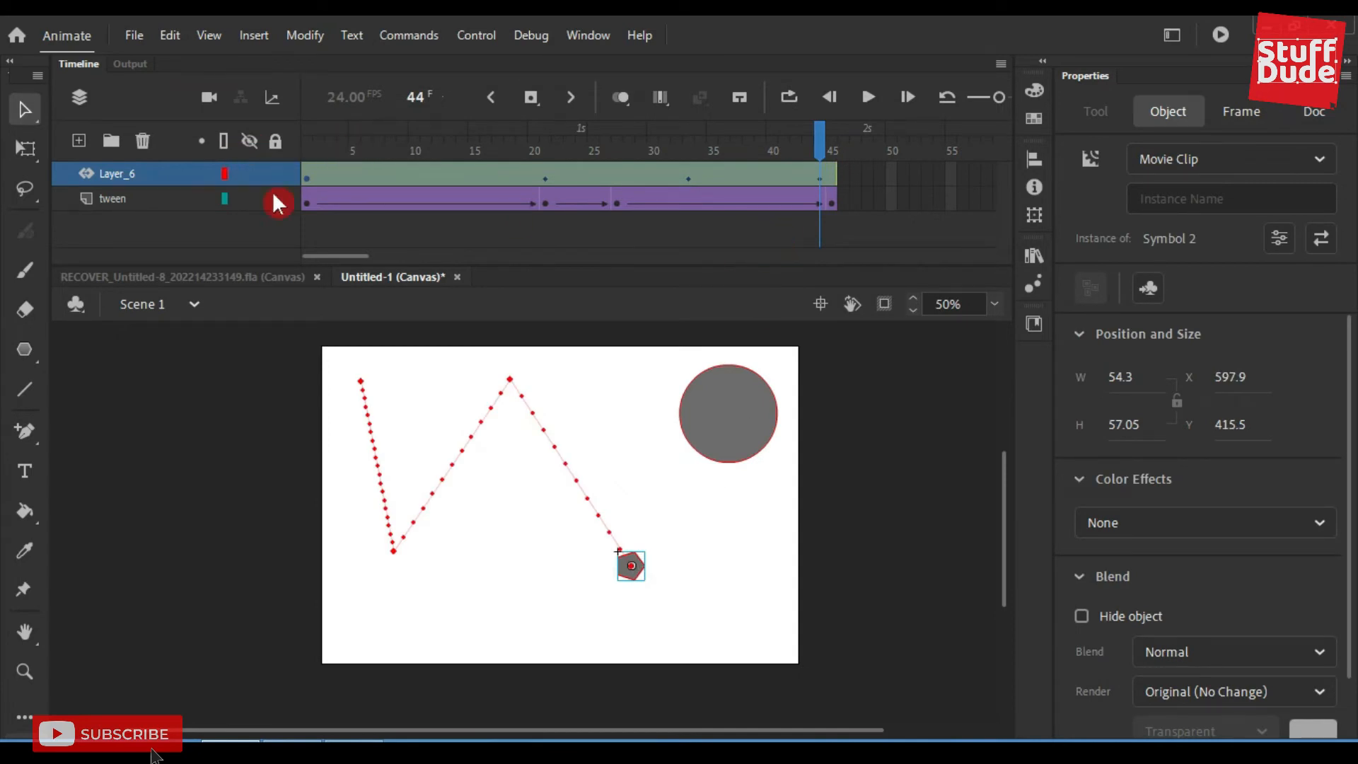
Rename the pentagon's layer as motion.
{"action": "double_click", "coordinate": [121, 175]}
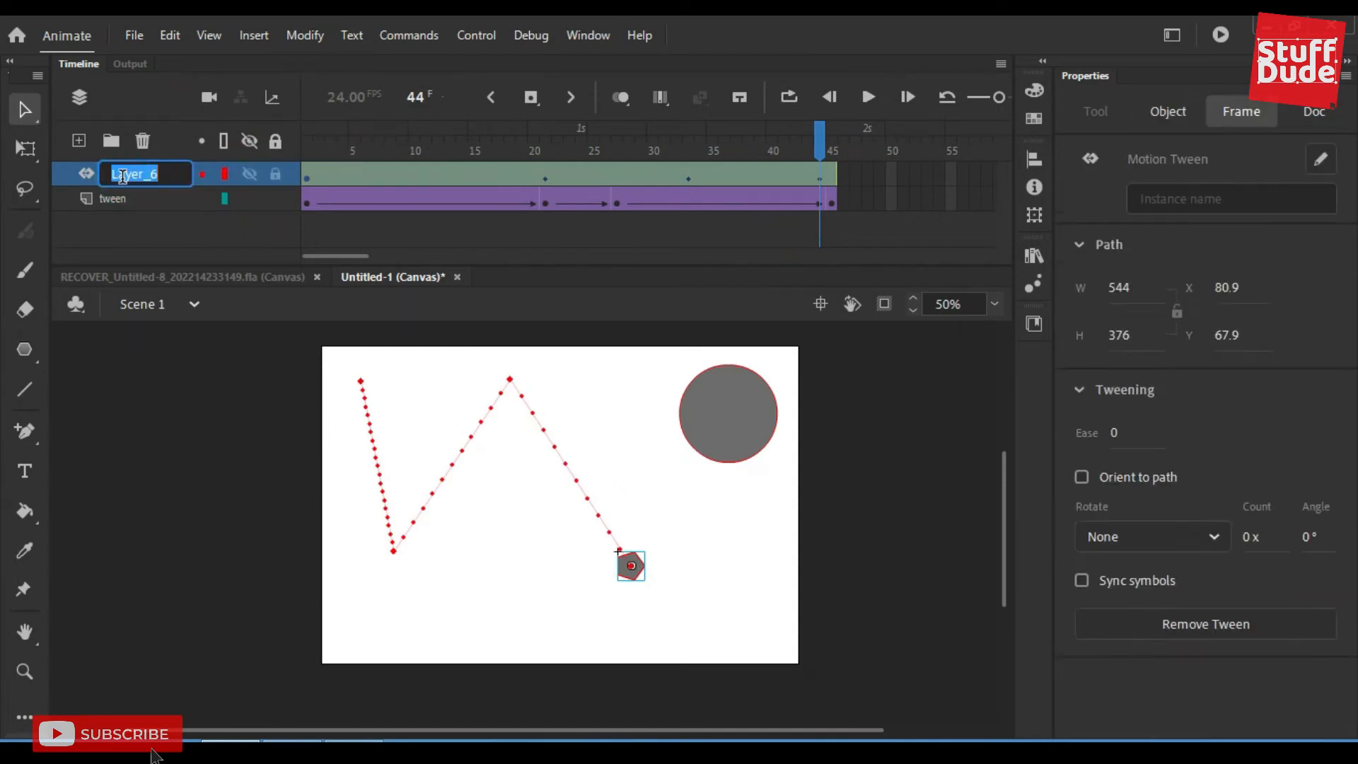
{"action": "type", "text": "motion"}
{"action": "key", "text": "Return"}
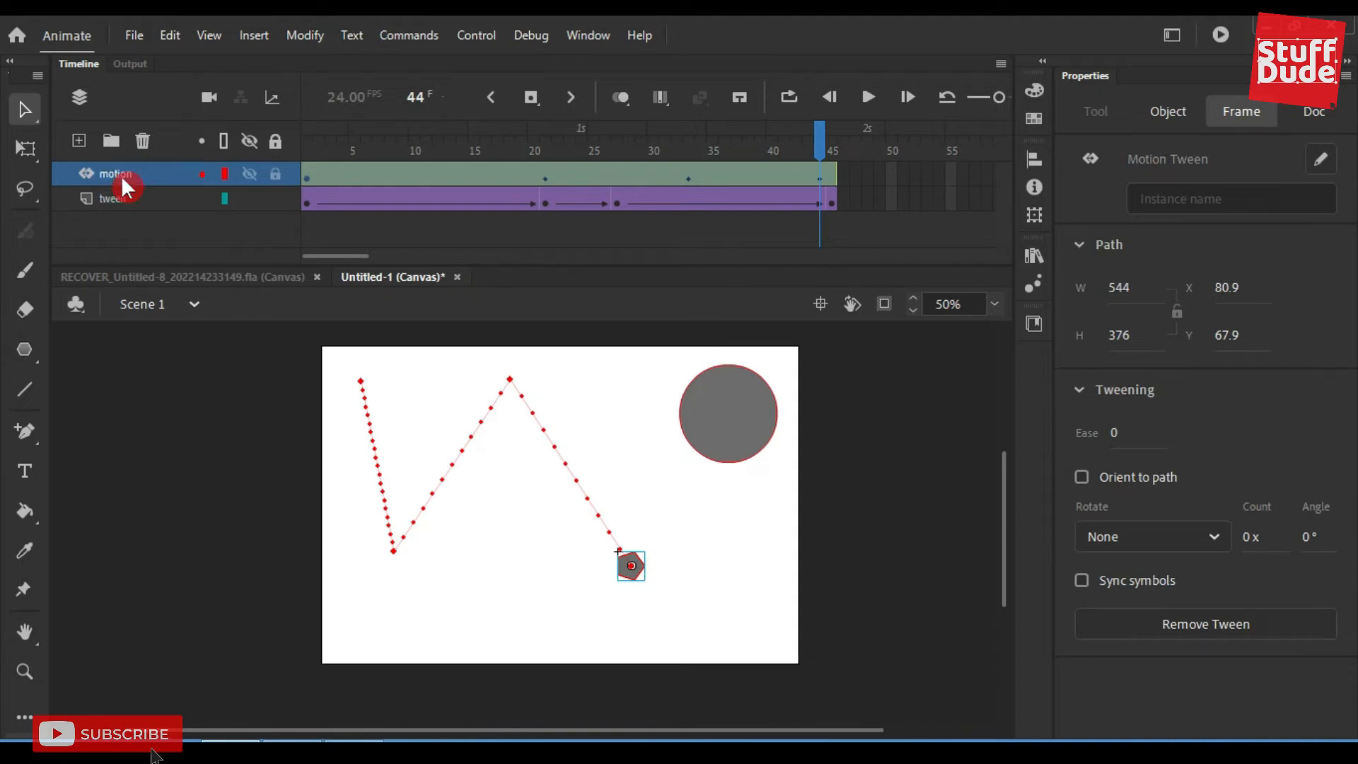
Hide the tween layer and play the pentagon's animation from frame 1.
{"action": "left_click", "coordinate": [250, 198]}
{"action": "left_click", "coordinate": [316, 145]}
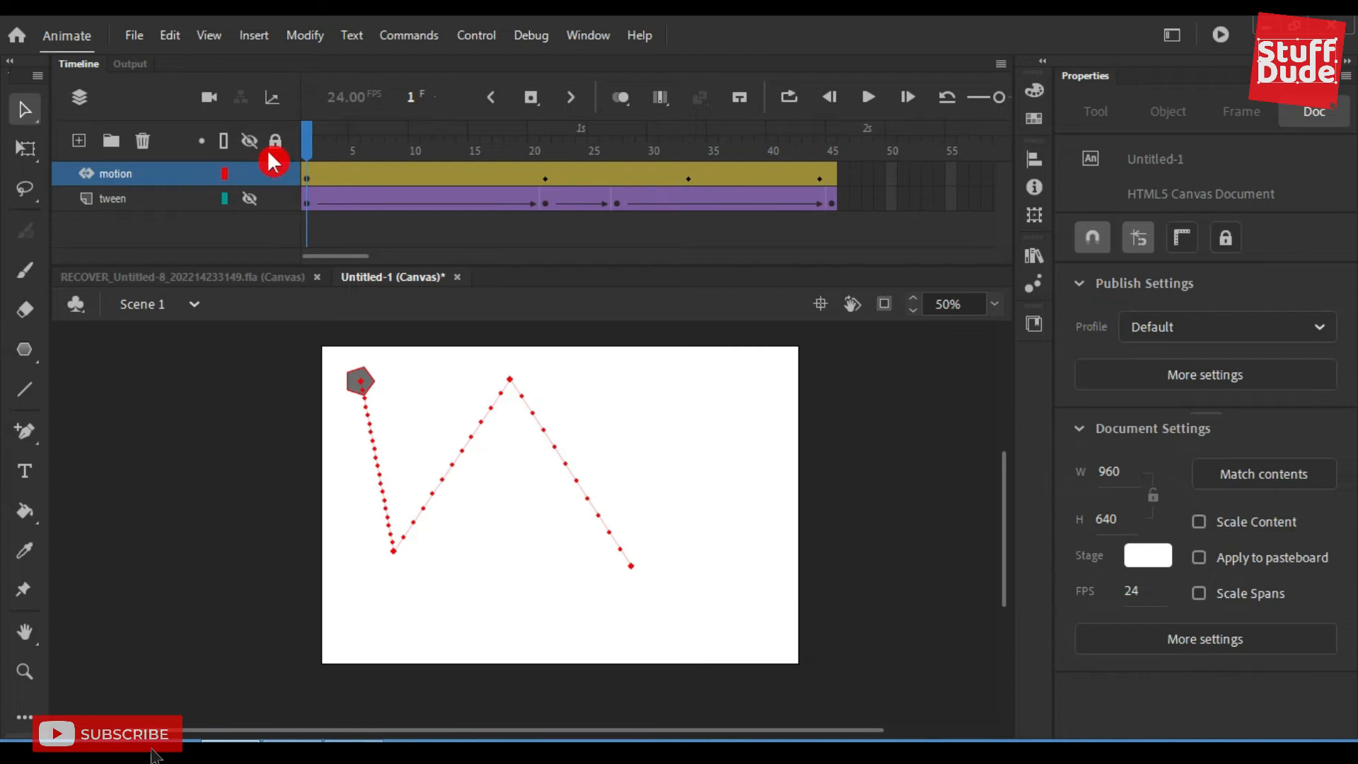
{"action": "key", "text": "Return"}
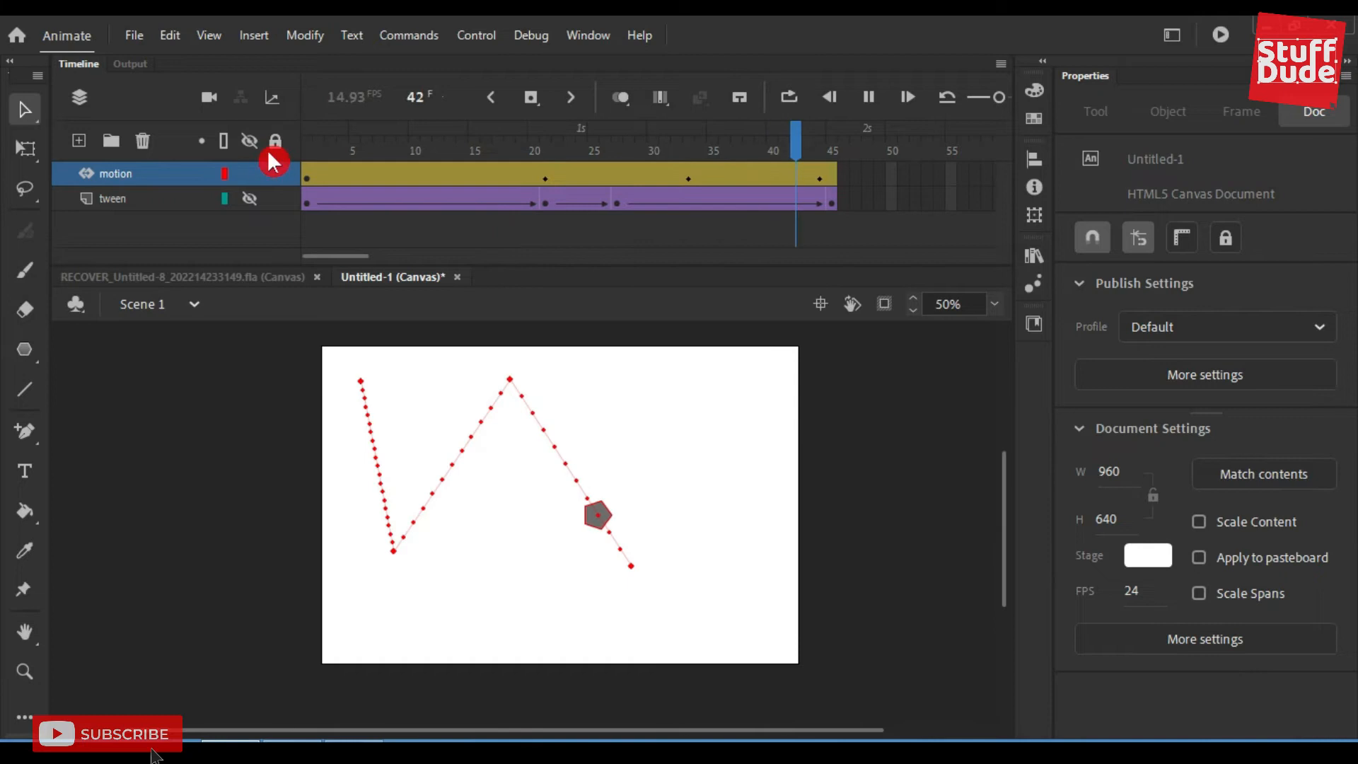
{"action": "key", "text": "ctrl+z"}
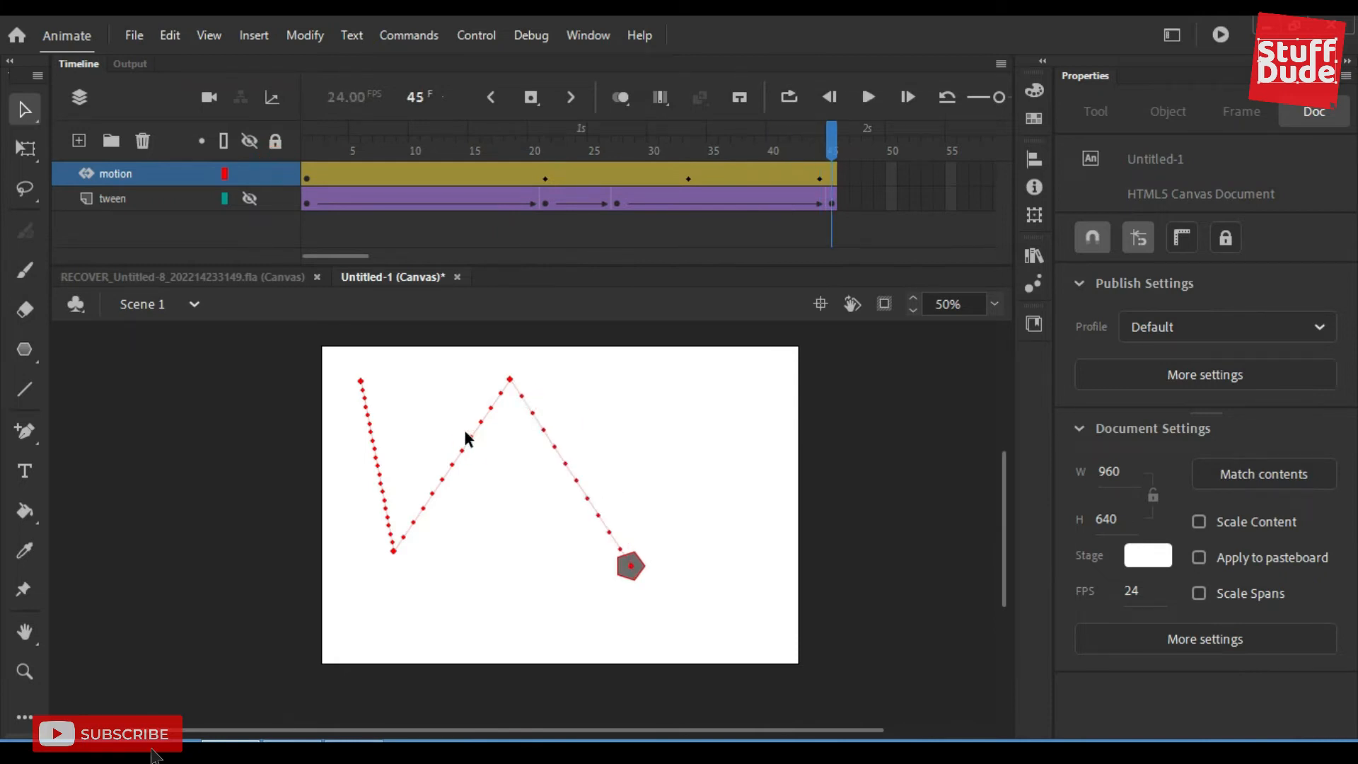
Bend the second and third segments of the pentagon's motion path into curves and play the animation.
{"action": "left_click_drag", "start_coordinate": [550, 440], "coordinate": [578, 424]}
{"action": "left_click_drag", "start_coordinate": [468, 450], "coordinate": [528, 486]}
{"action": "left_click", "coordinate": [610, 403]}
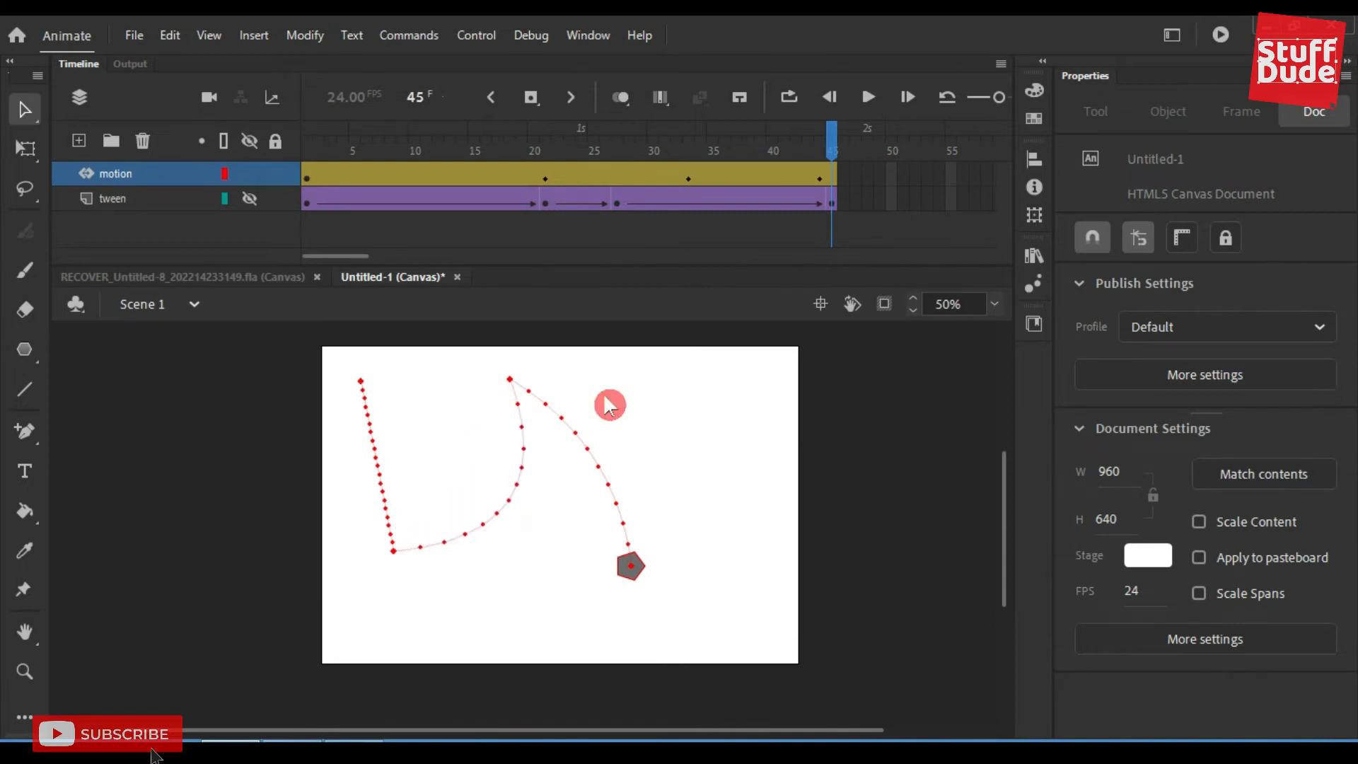
{"action": "key", "text": "Return"}
Remove frame 21 from the motion layer.
{"action": "left_click", "coordinate": [547, 177]}
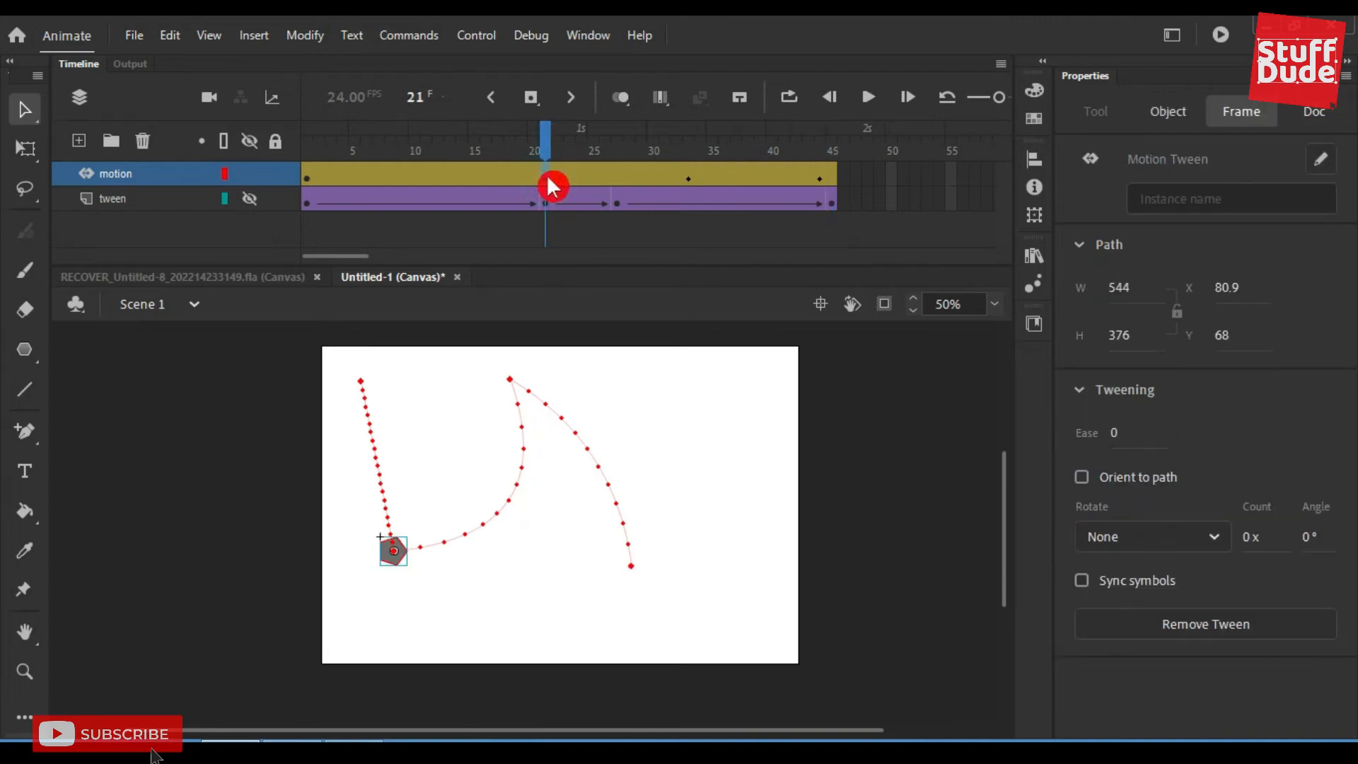
{"action": "right_click", "coordinate": [547, 177]}
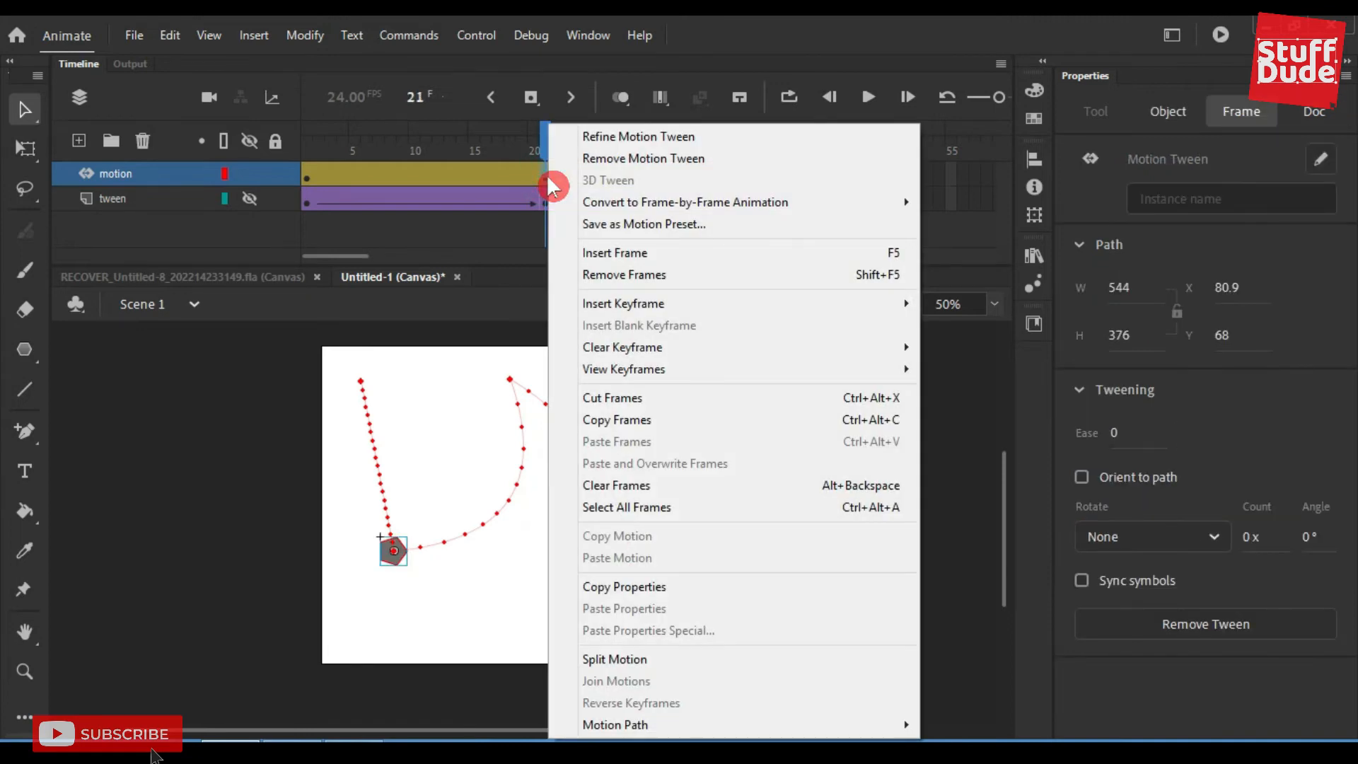
{"action": "left_click", "coordinate": [651, 276]}
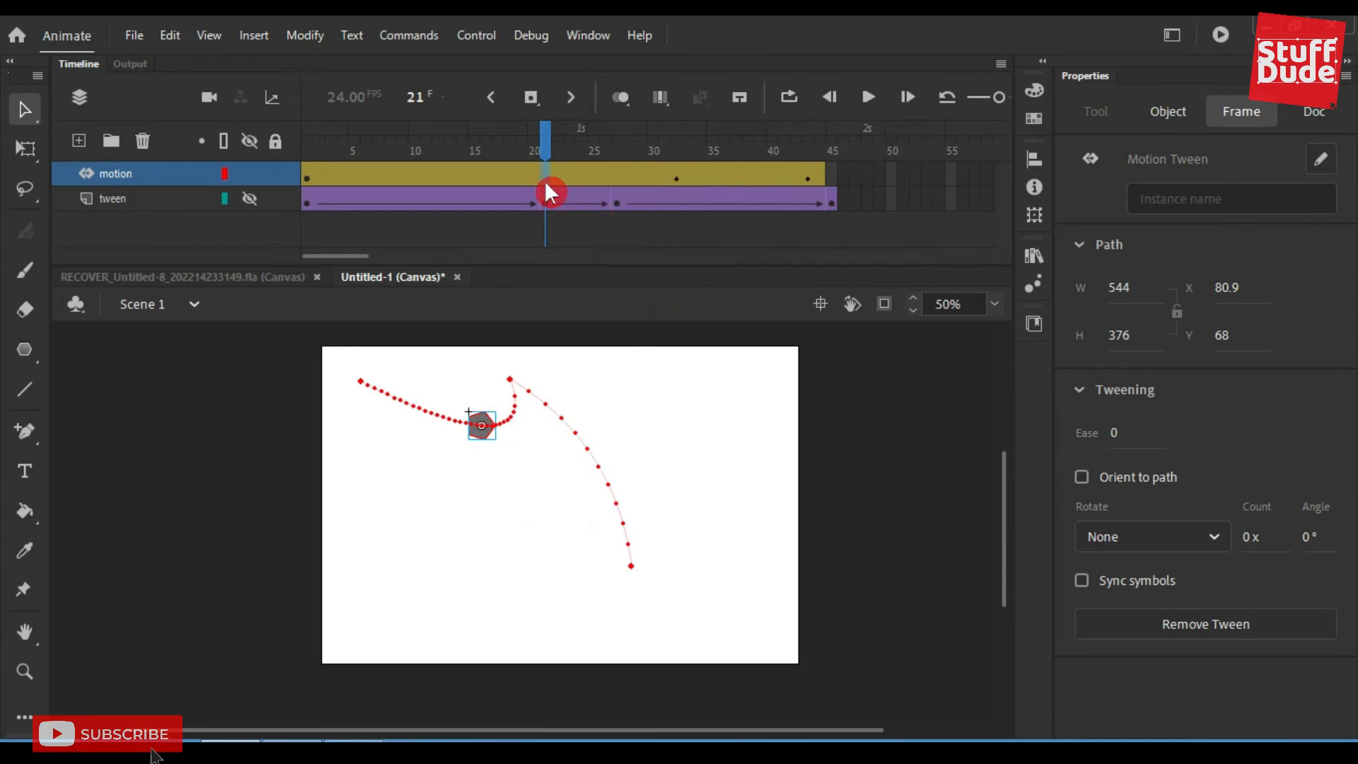
Scrub through the pentagon's shortened motion and remove frame 32 from the motion layer.
{"action": "left_click", "coordinate": [677, 180]}
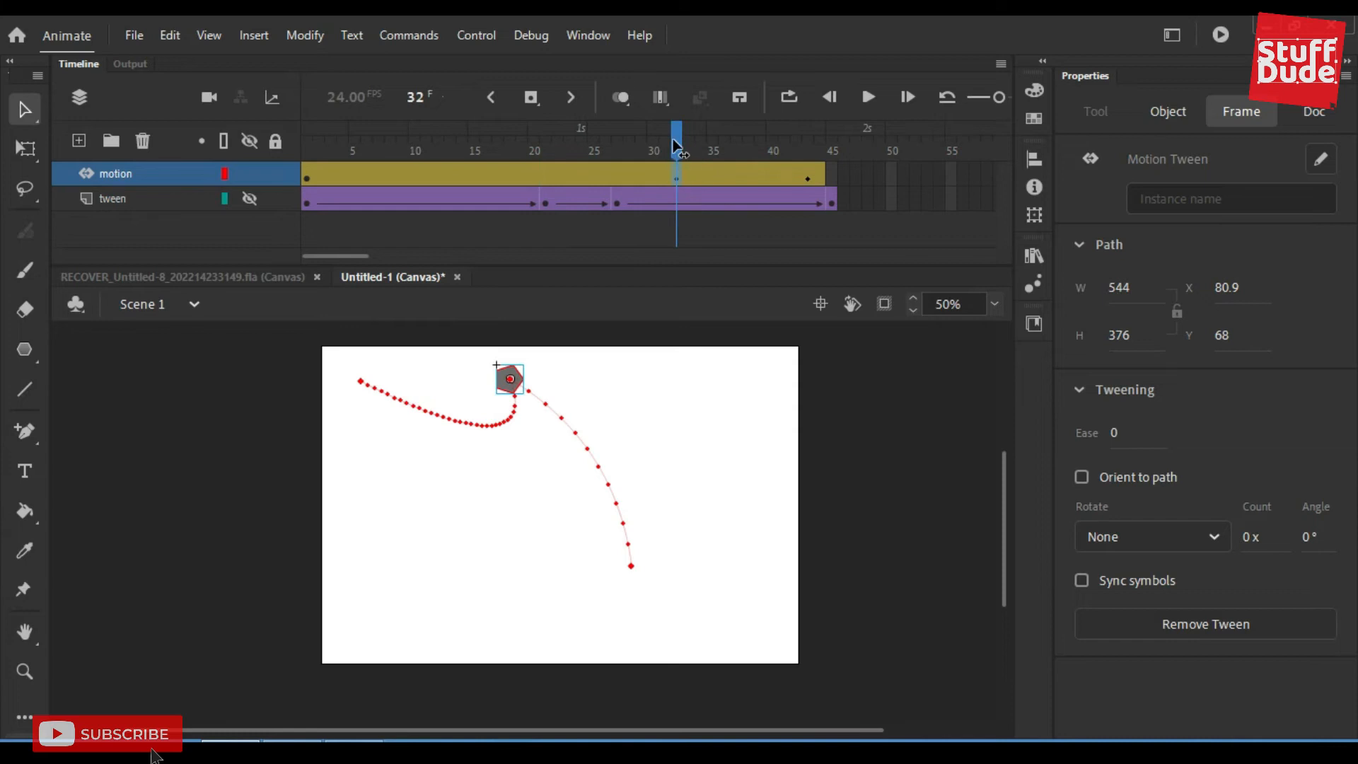
{"action": "left_click_drag", "start_coordinate": [672, 139], "coordinate": [200, 154]}
{"action": "left_click_drag", "start_coordinate": [306, 139], "coordinate": [712, 141]}
{"action": "left_click", "coordinate": [677, 177]}
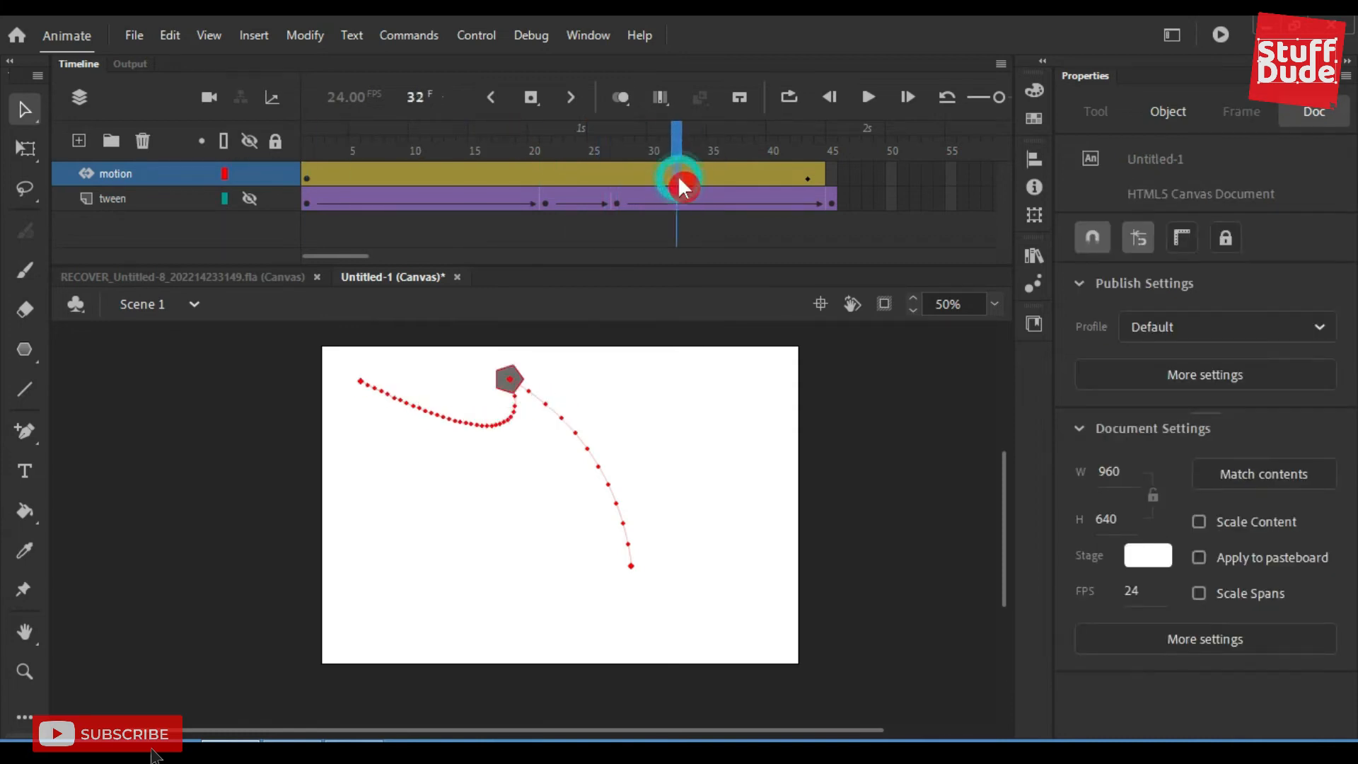
{"action": "right_click", "coordinate": [678, 177]}
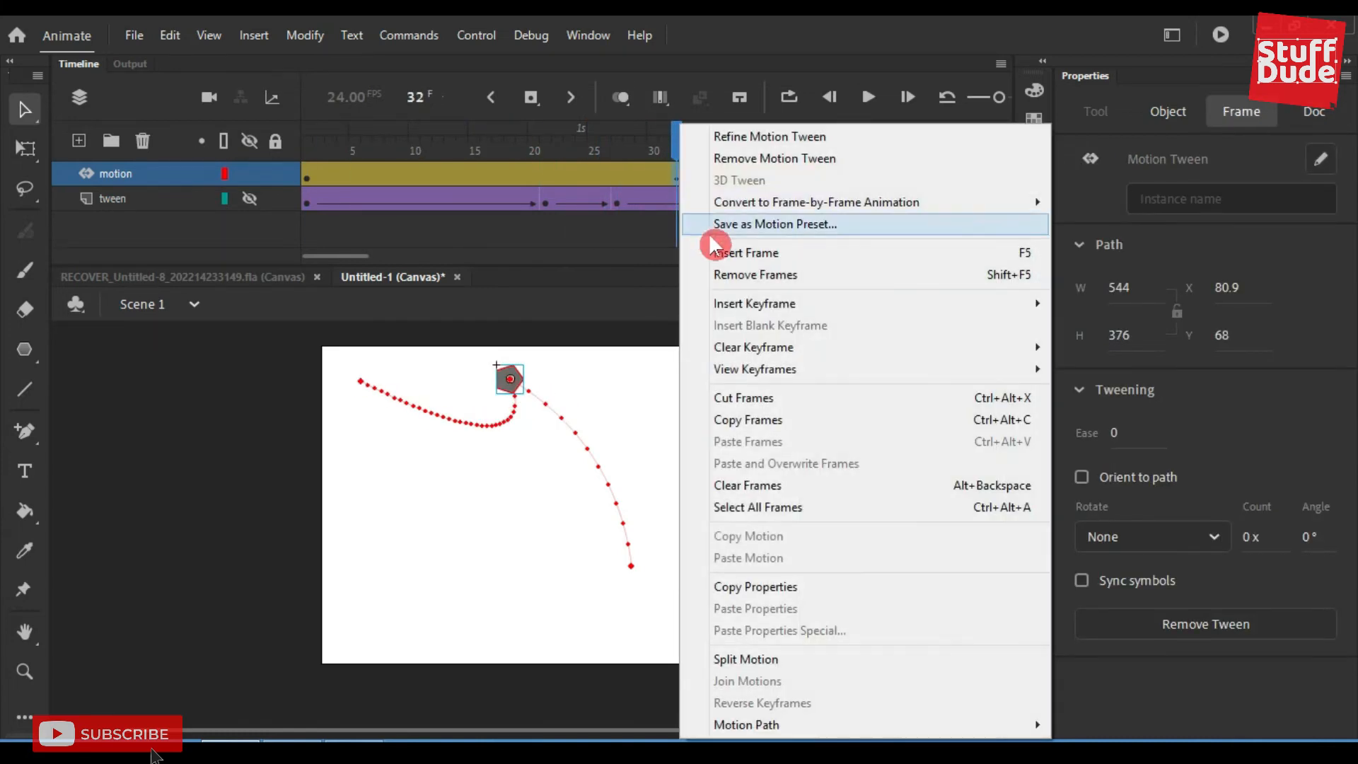
{"action": "mouse_move", "coordinate": [813, 300]}
{"action": "left_click", "coordinate": [804, 275]}
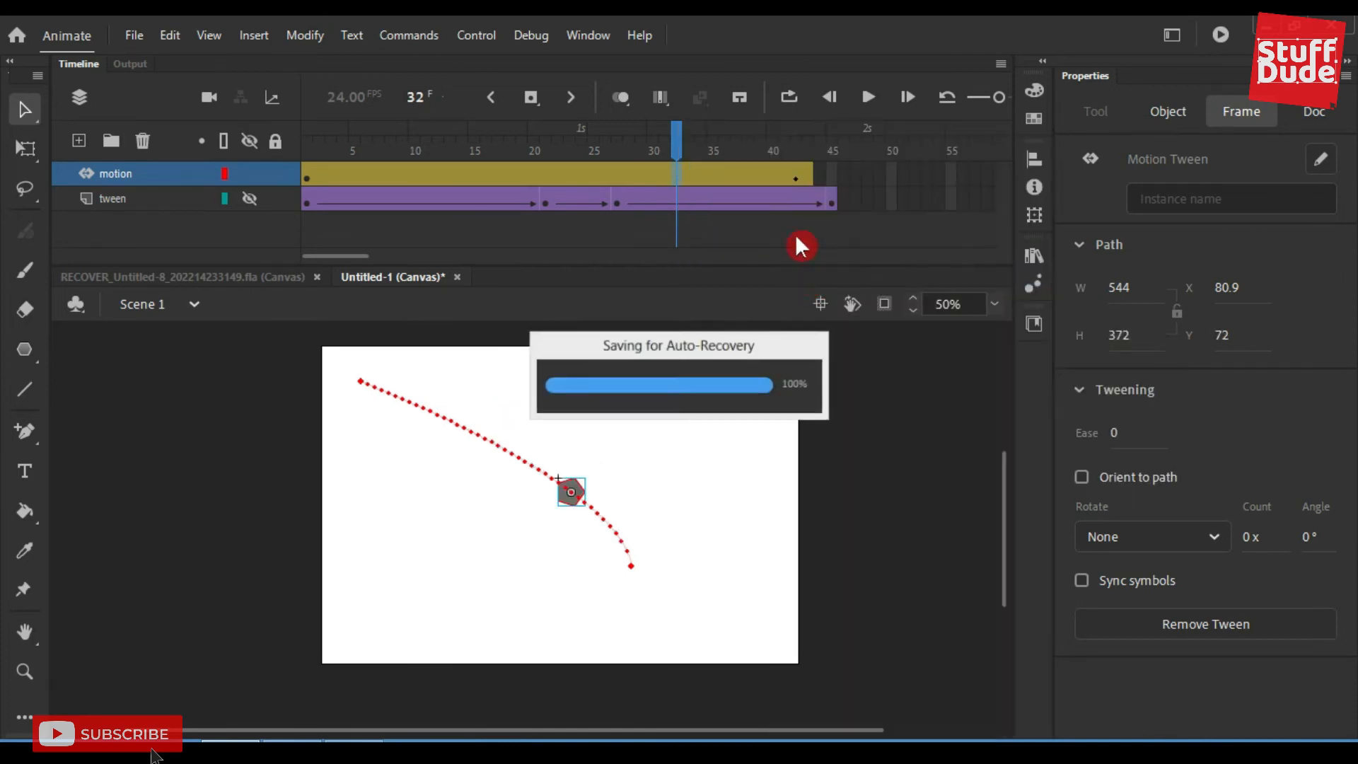
Extend the motion layer to frame 45 and clear all properties of its keyframe at frame 42.
{"action": "right_click", "coordinate": [795, 242]}
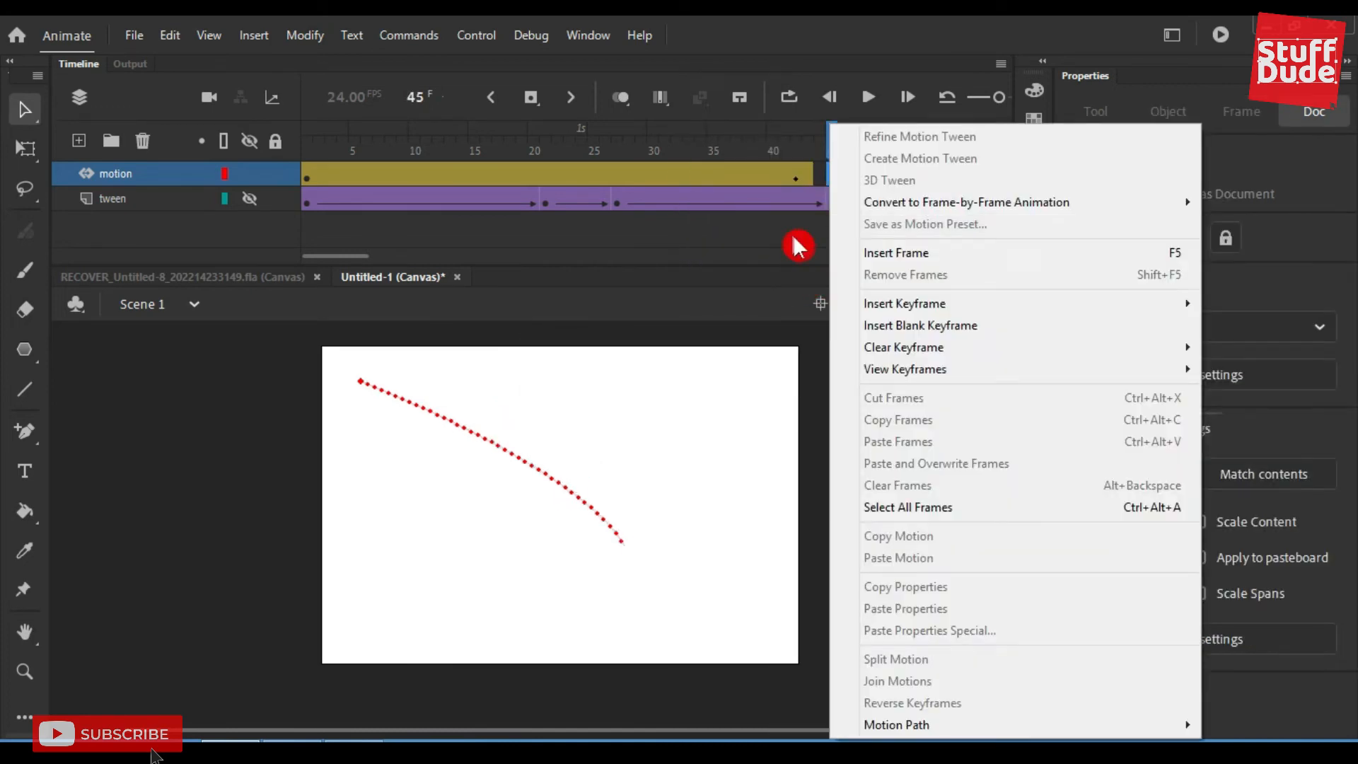
{"action": "left_click", "coordinate": [939, 256]}
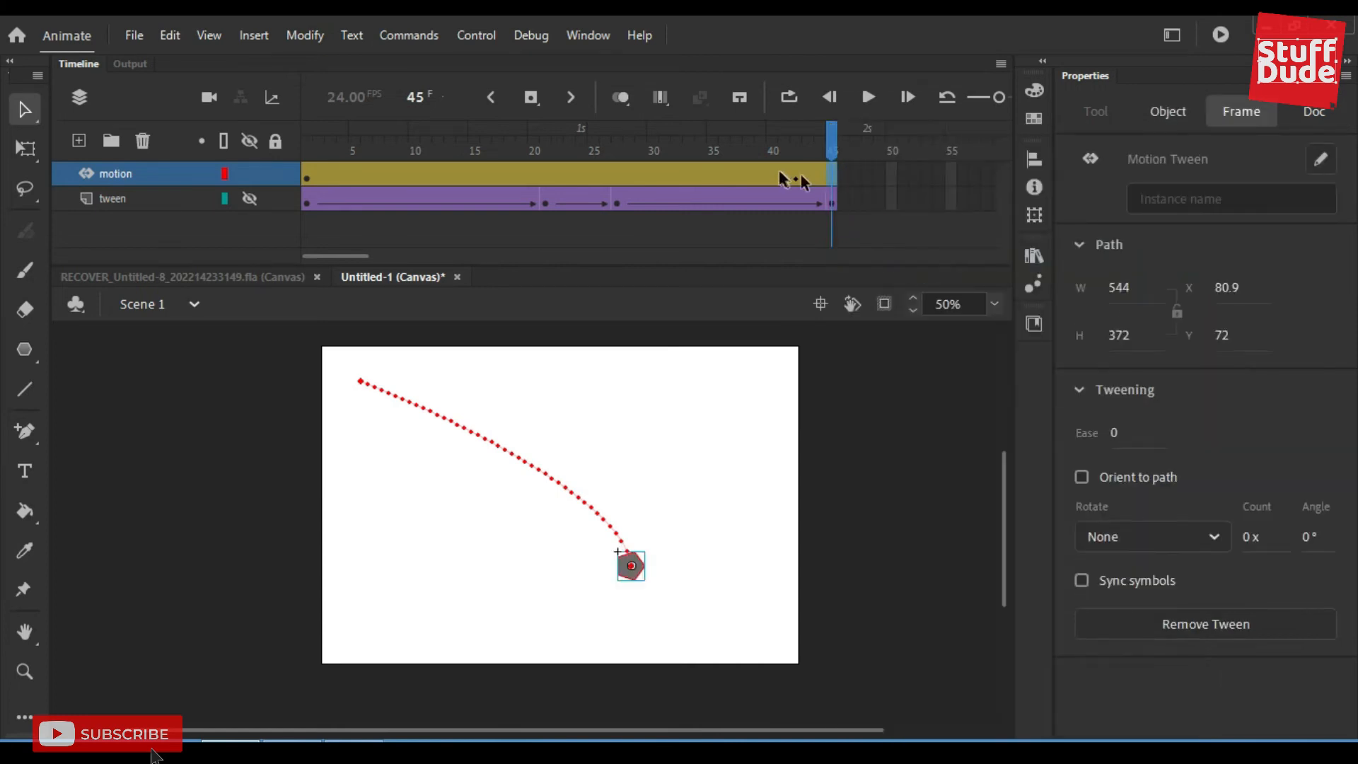
{"action": "left_click", "coordinate": [792, 177]}
{"action": "right_click", "coordinate": [793, 176]}
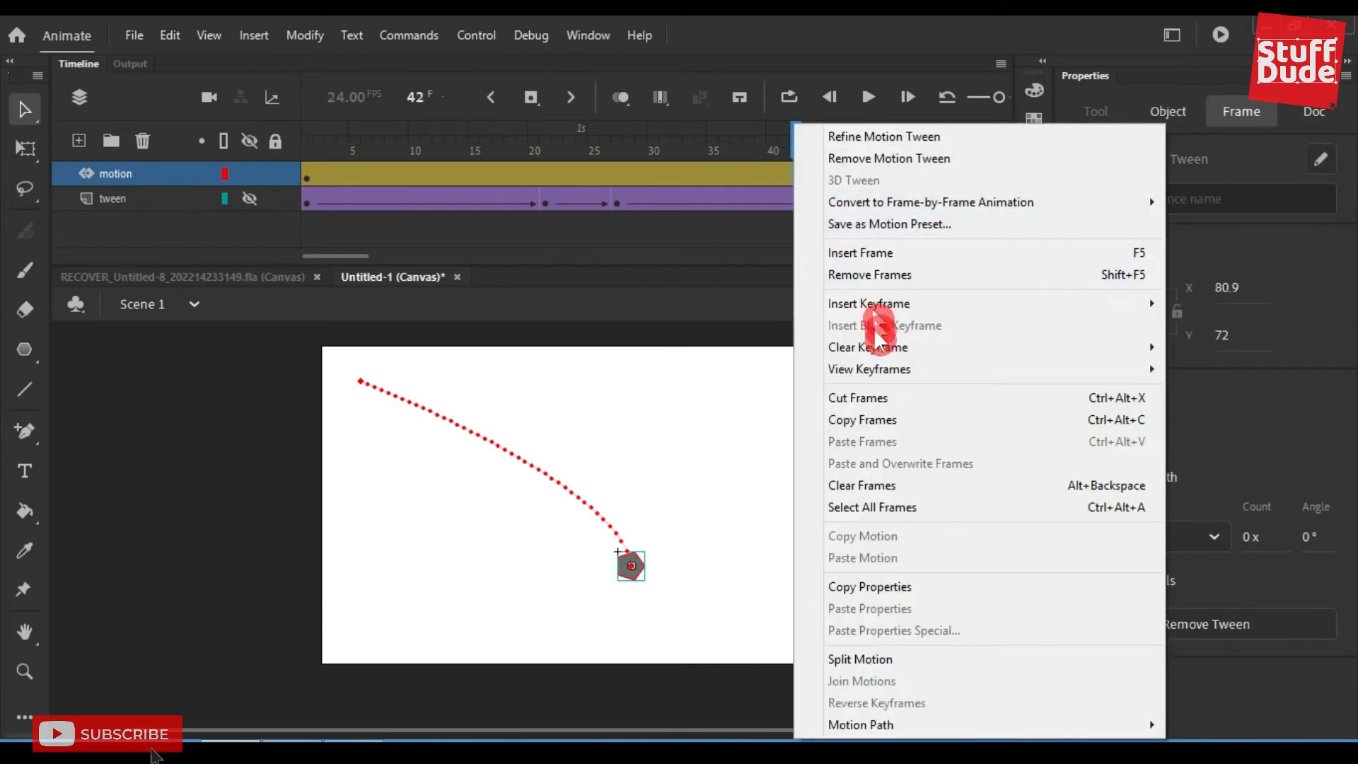
{"action": "mouse_move", "coordinate": [884, 350]}
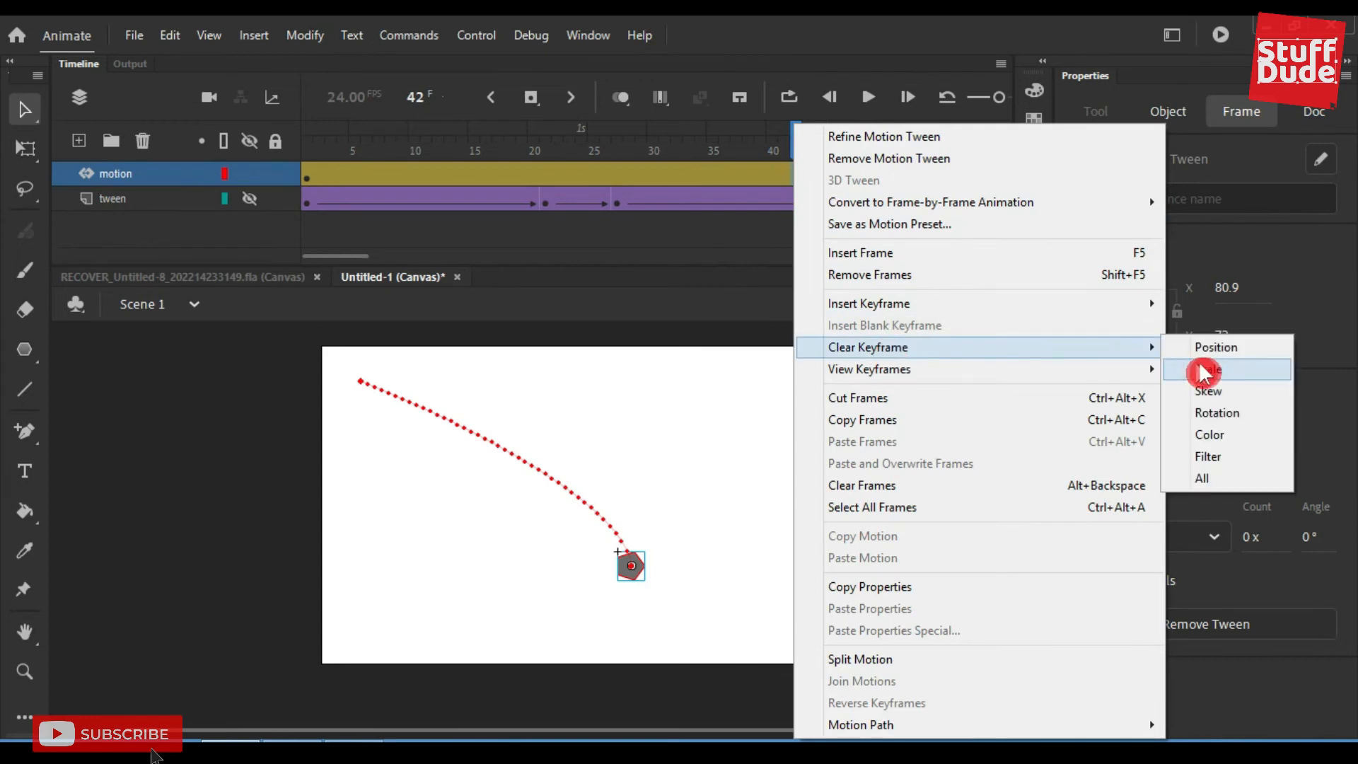
{"action": "left_click", "coordinate": [1210, 481]}
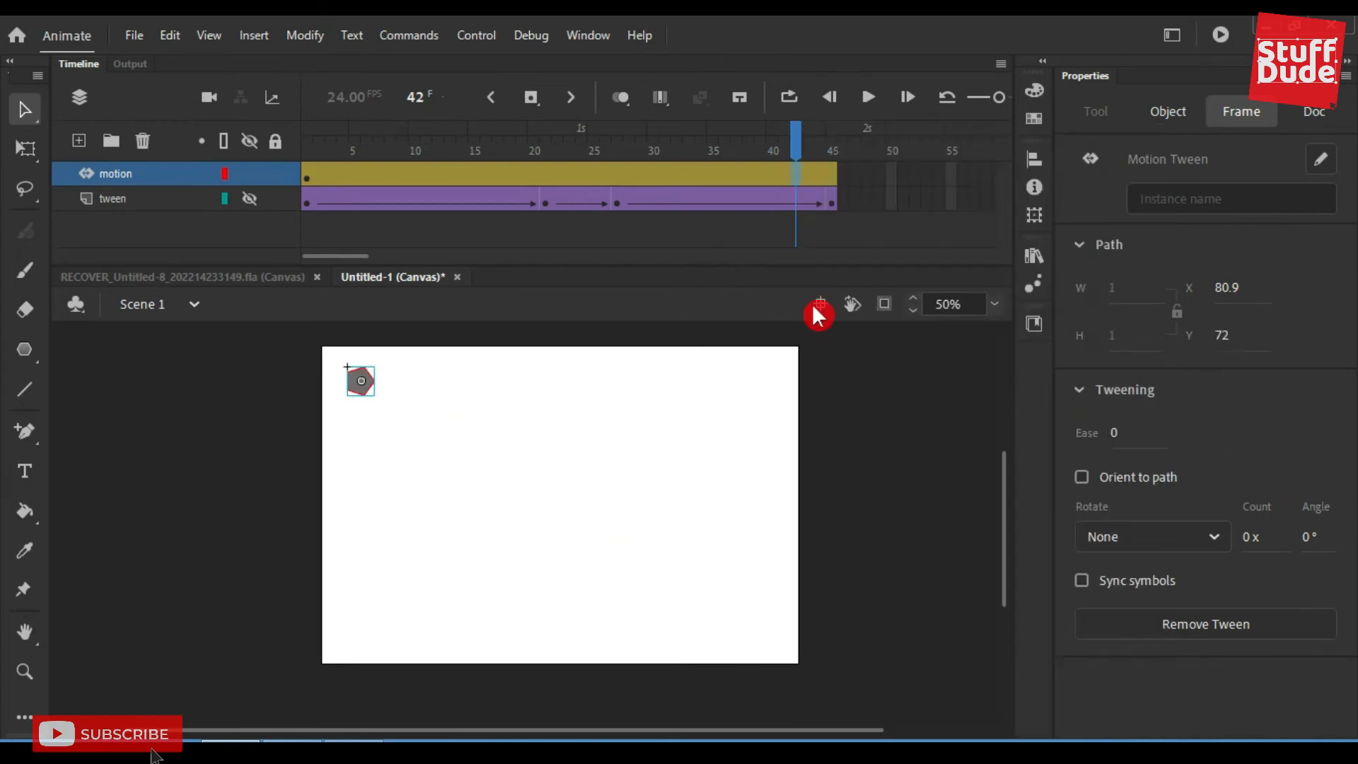
Move the pentagon right at frame 21 to about X 374, Y 74, and bend its motion path into a downward curve.
{"action": "left_click", "coordinate": [518, 172]}
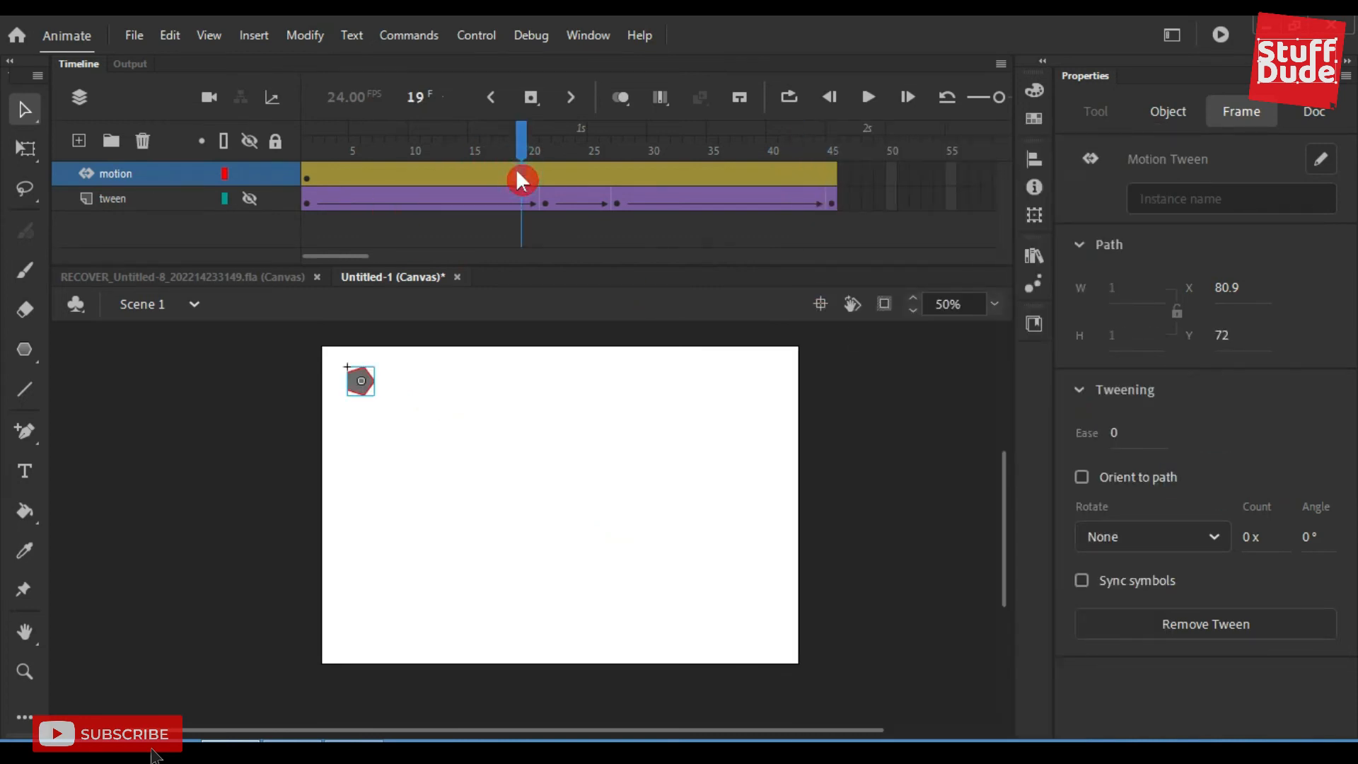
{"action": "left_click", "coordinate": [545, 174]}
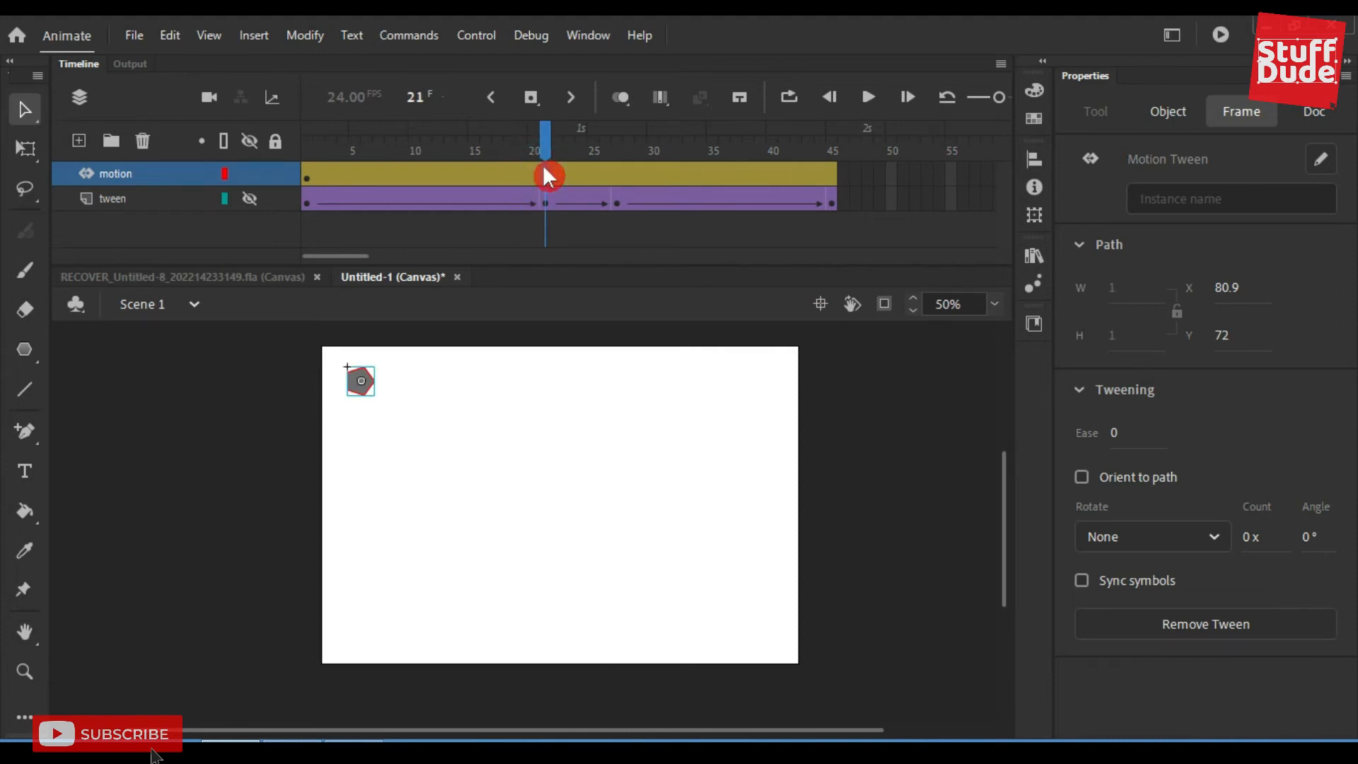
{"action": "left_click_drag", "start_coordinate": [363, 381], "coordinate": [448, 430]}
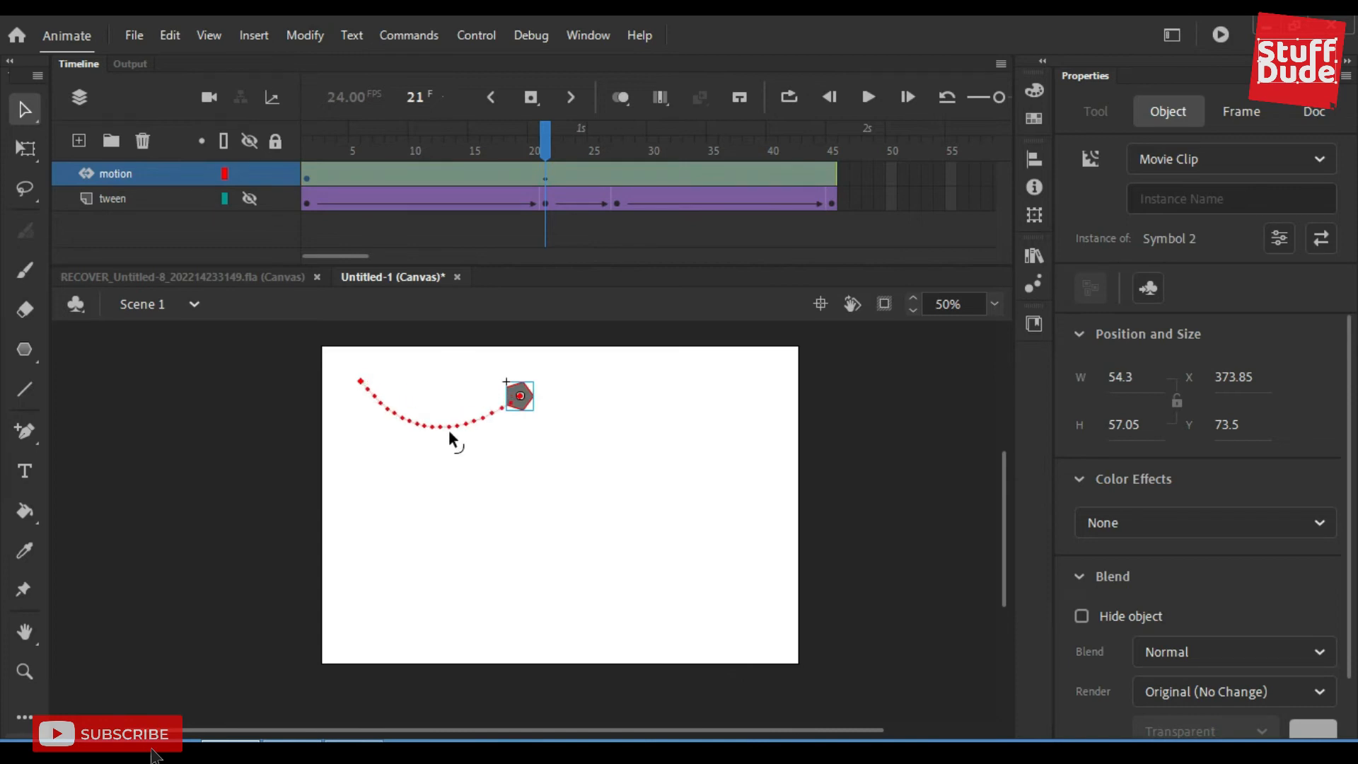
Move the pentagon down toward the stage's right side at frame 40 and bend the new path segment downward.
{"action": "left_click", "coordinate": [776, 171]}
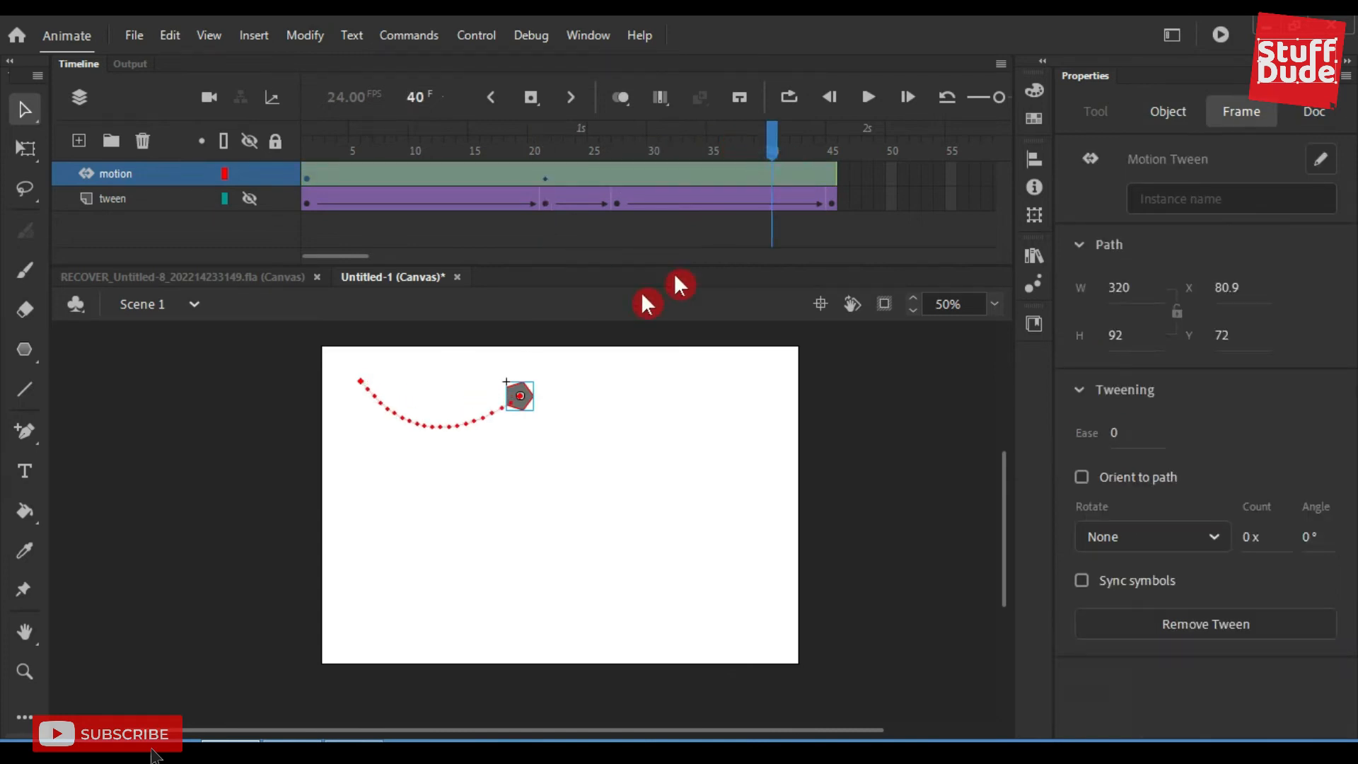
{"action": "left_click", "coordinate": [566, 370]}
{"action": "left_click_drag", "start_coordinate": [522, 390], "coordinate": [724, 479]}
Scrub to frame 45, then play the pentagon's curved motion and pause it partway.
{"action": "left_click_drag", "start_coordinate": [769, 131], "coordinate": [837, 131]}
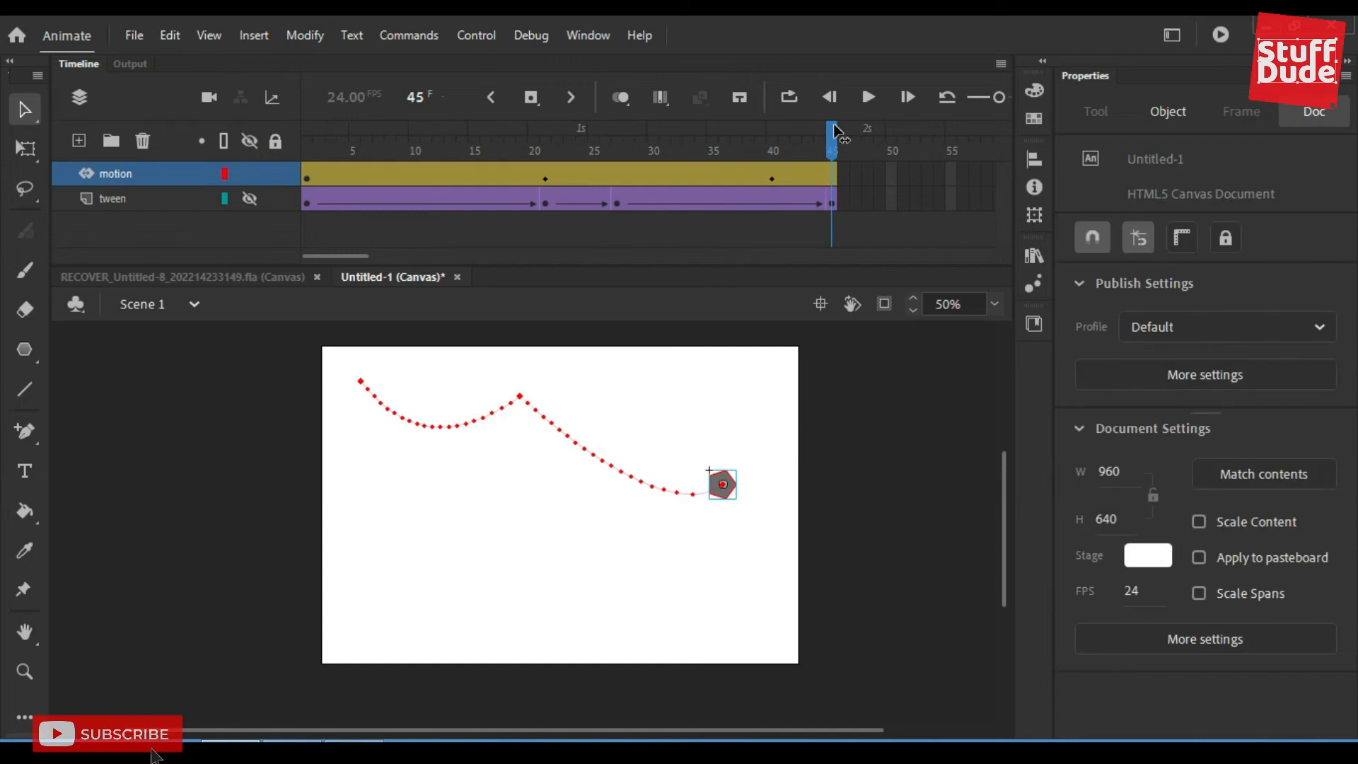
{"action": "key", "text": "Return"}
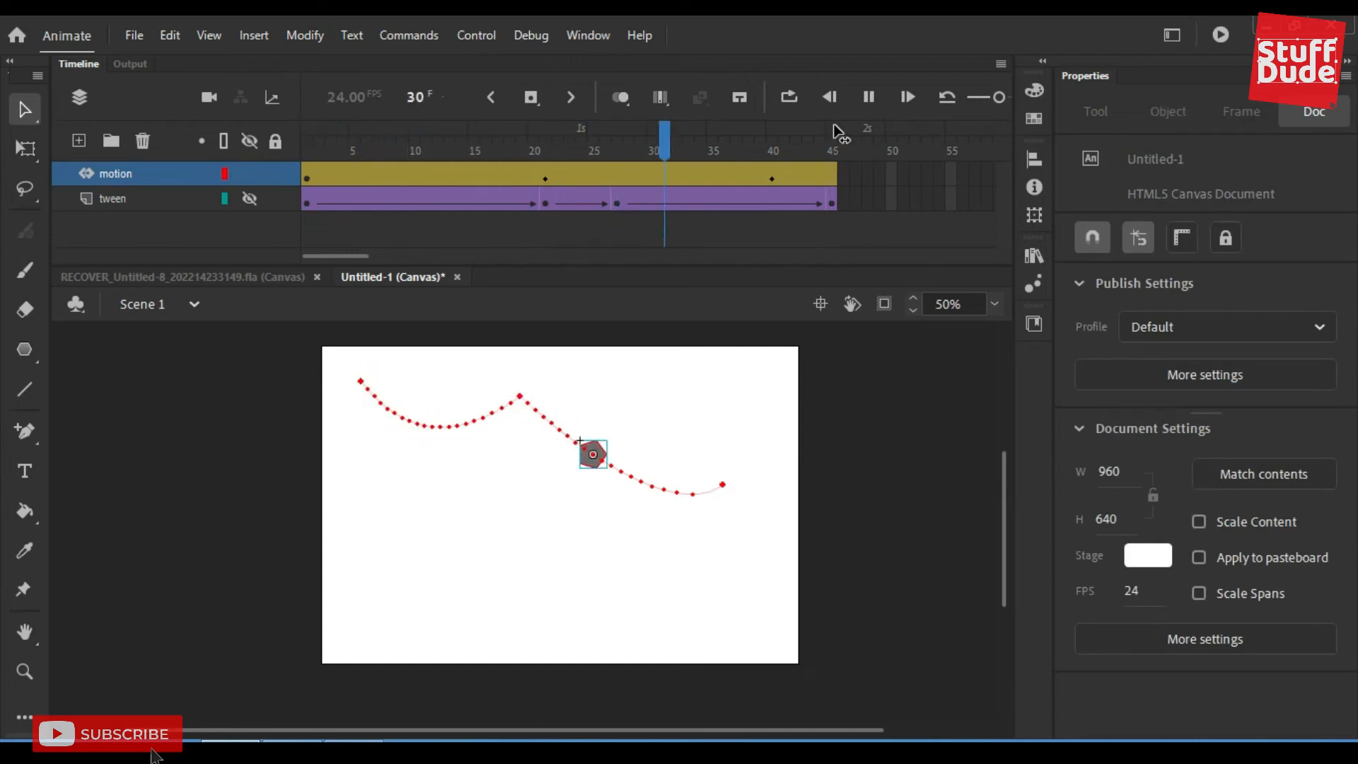
{"action": "key", "text": "Return"}
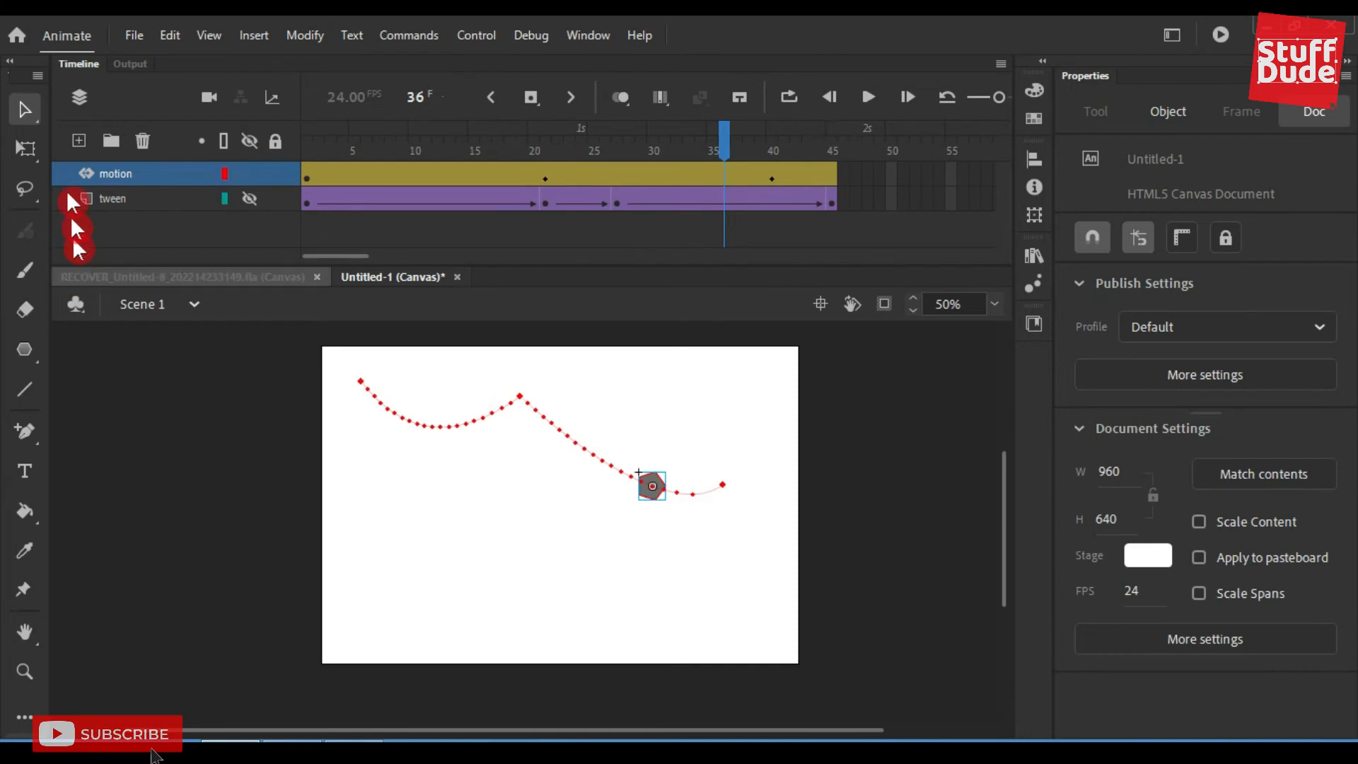
Add a new layer above the motion layer and name it shape_tween.
{"action": "left_click", "coordinate": [78, 141]}
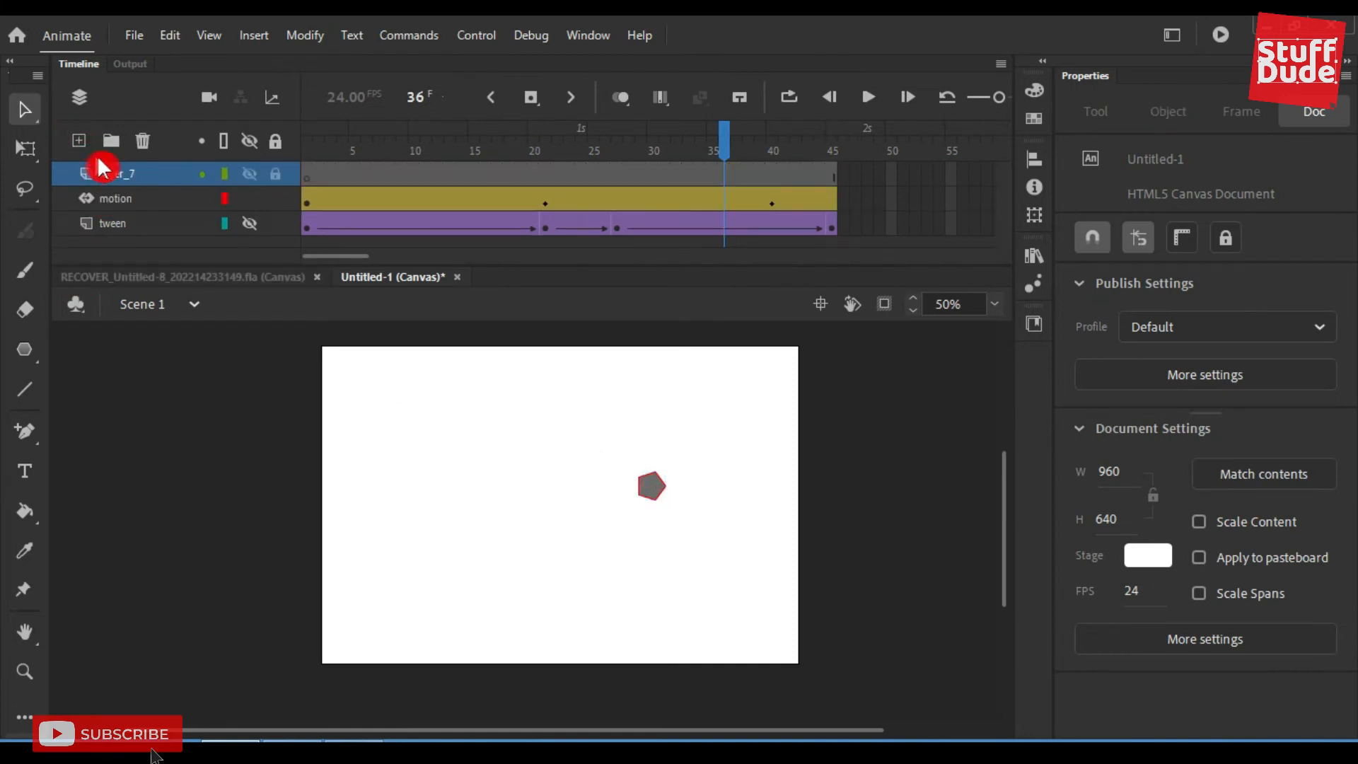
{"action": "double_click", "coordinate": [109, 172]}
{"action": "type", "text": "shape_tween"}
{"action": "left_click", "coordinate": [262, 205]}
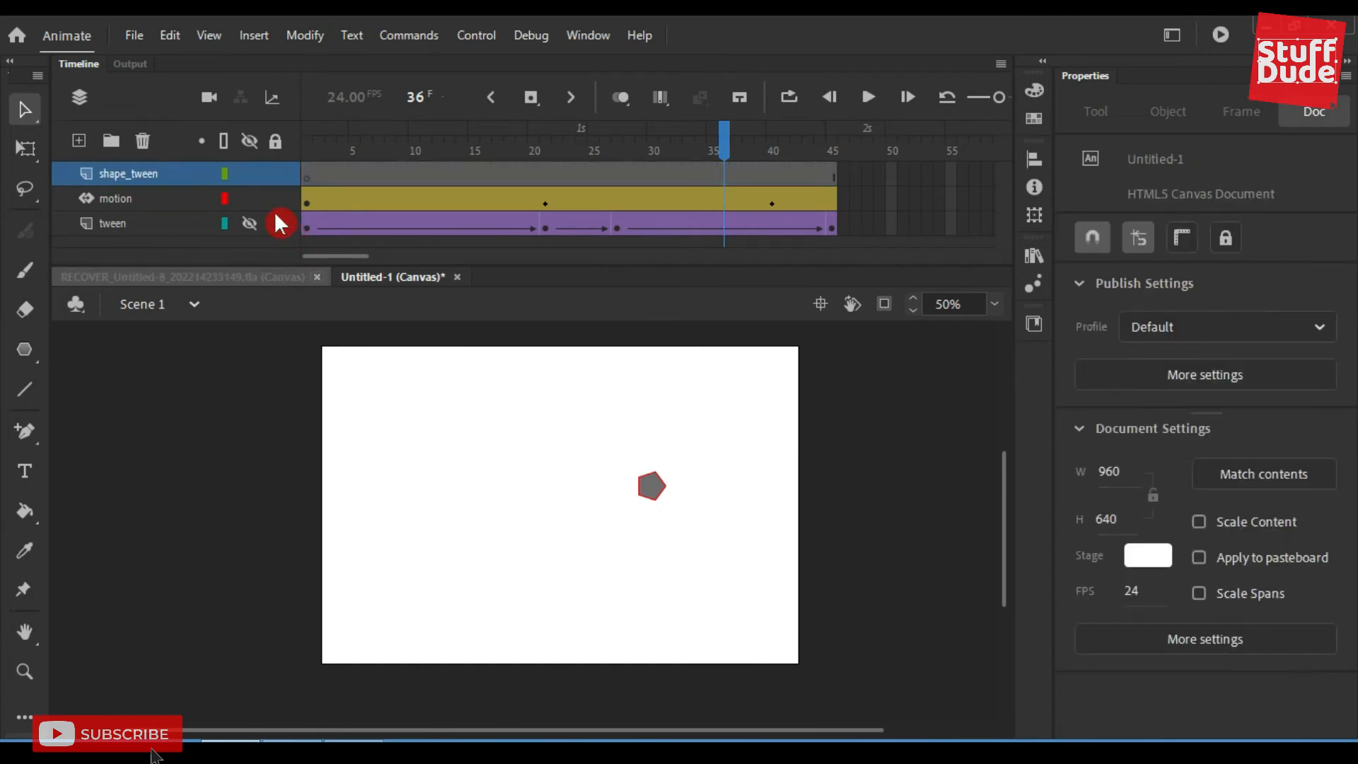
Hide the motion layer and draw a circle about 200 px wide on the shape_tween layer, near X 132, Y 118.
{"action": "left_click", "coordinate": [255, 196]}
{"action": "left_click", "coordinate": [25, 349]}
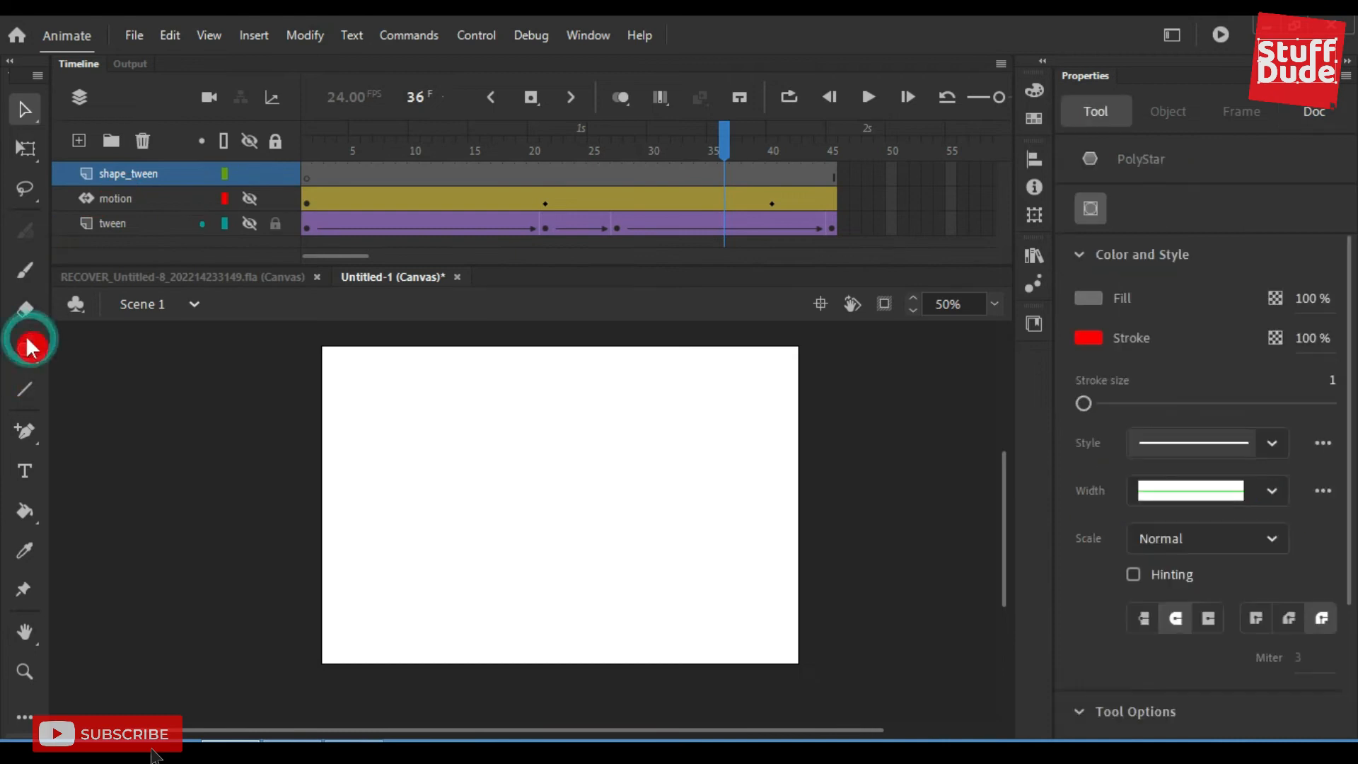
{"action": "left_click", "coordinate": [122, 412]}
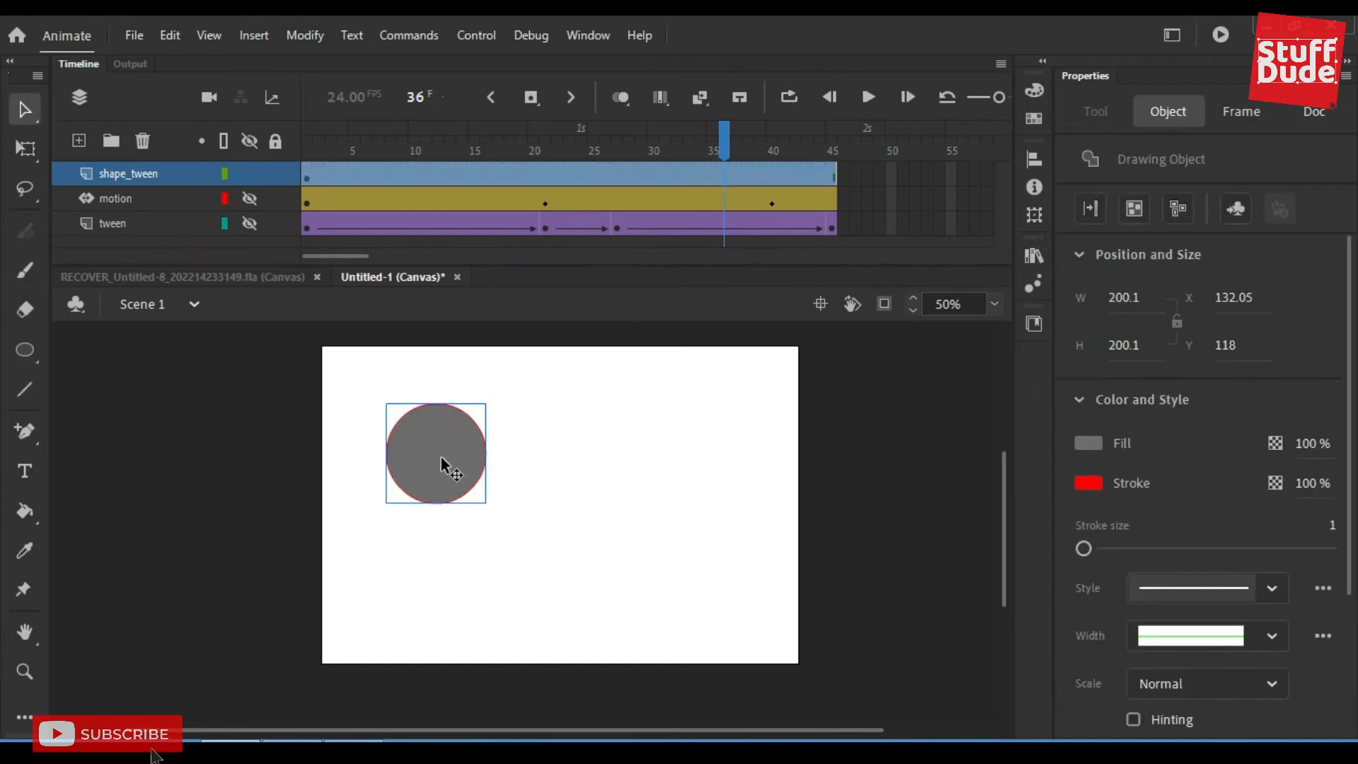
Create a shape tween on the shape_tween layer and insert a keyframe at frame 15.
{"action": "right_click", "coordinate": [309, 177]}
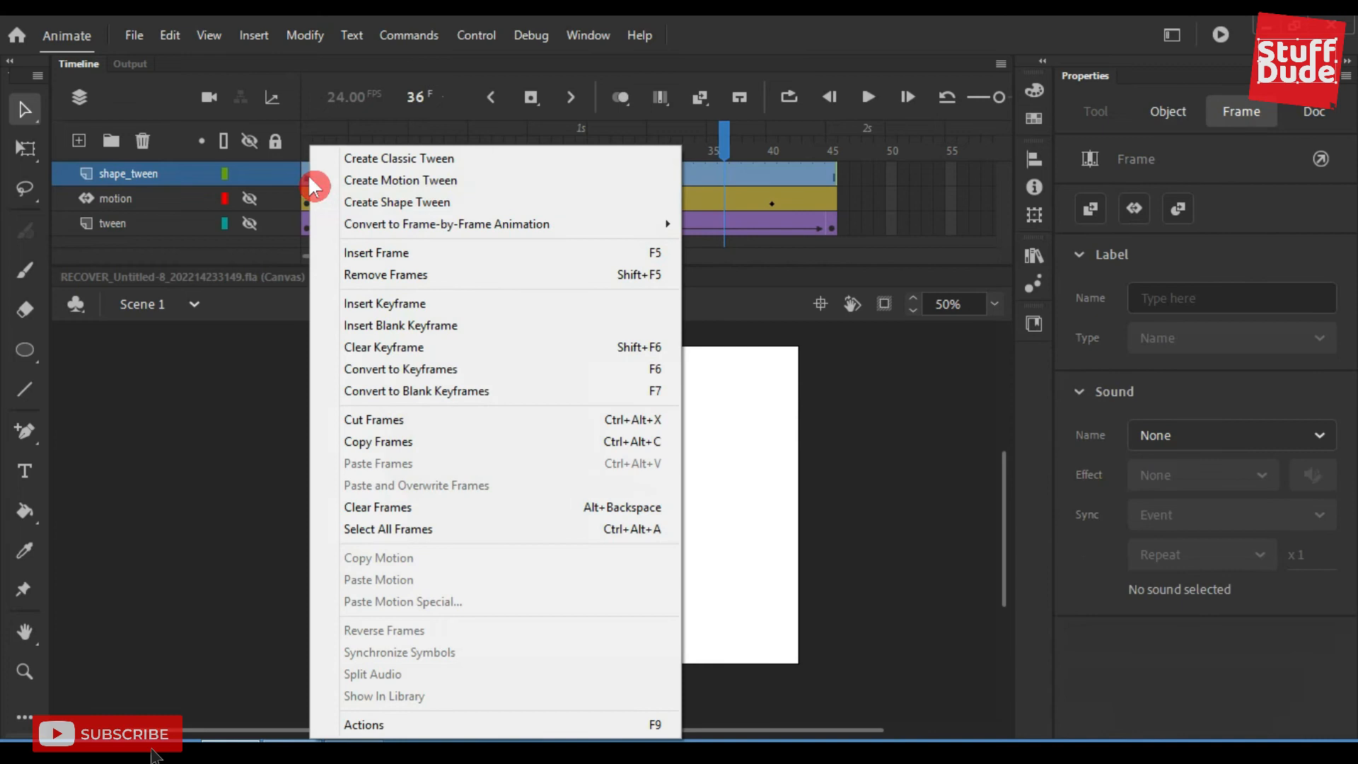
{"action": "left_click", "coordinate": [417, 202]}
{"action": "left_click", "coordinate": [473, 177]}
{"action": "right_click", "coordinate": [473, 176]}
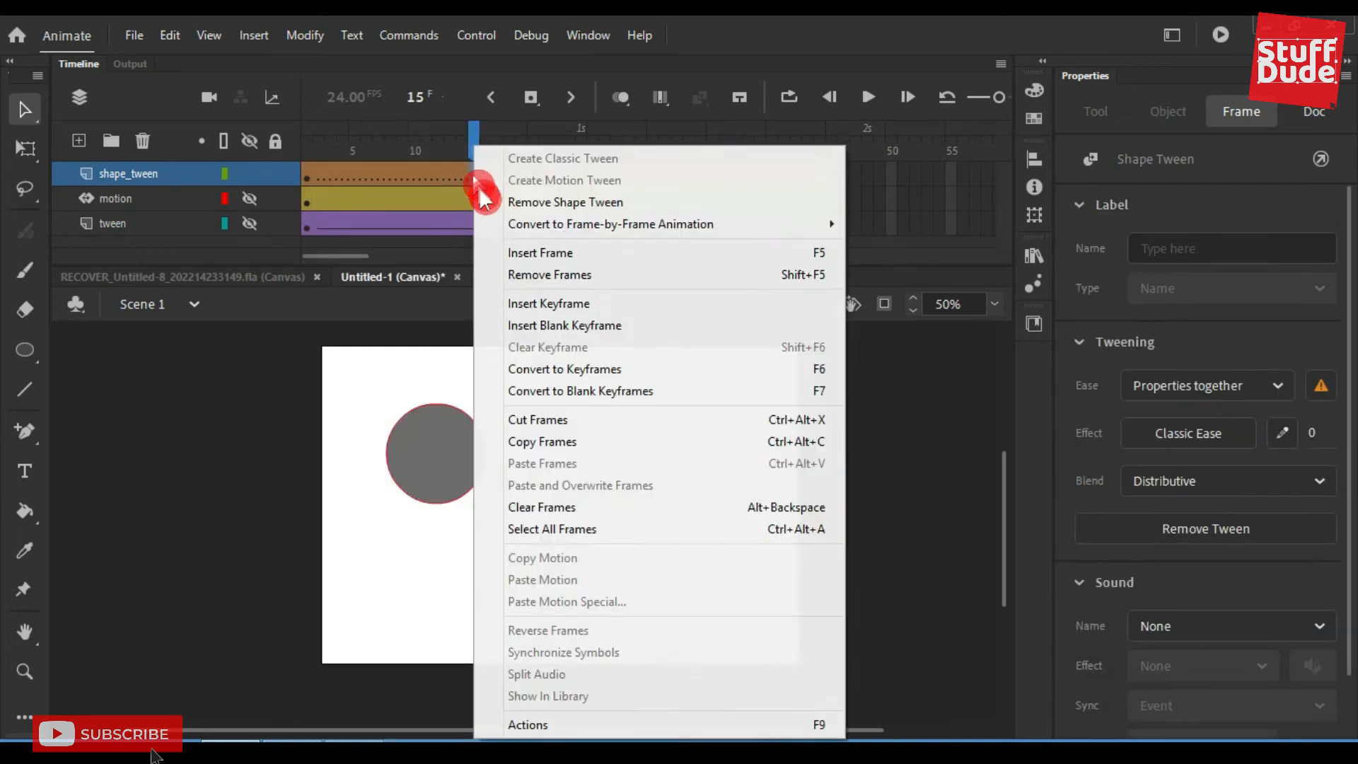
{"action": "left_click", "coordinate": [570, 312]}
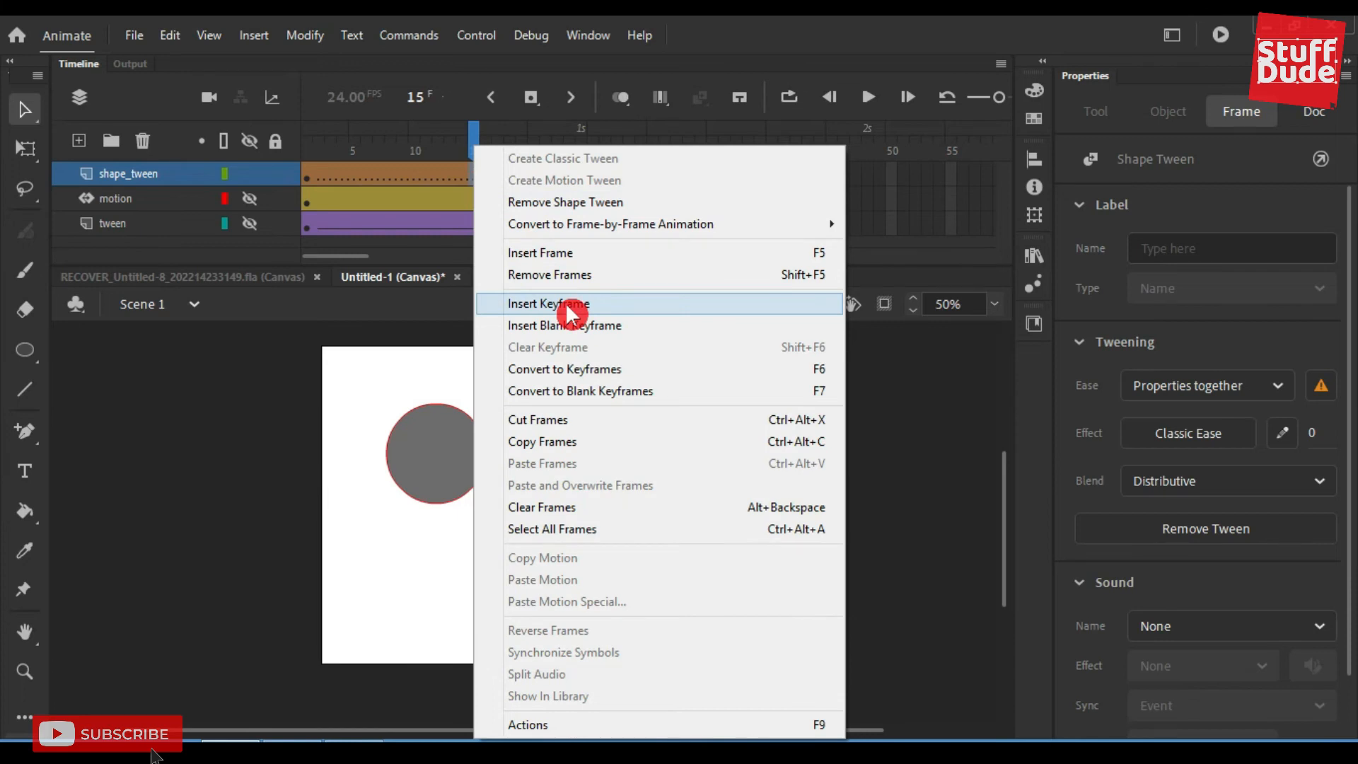
{"action": "left_click", "coordinate": [566, 303]}
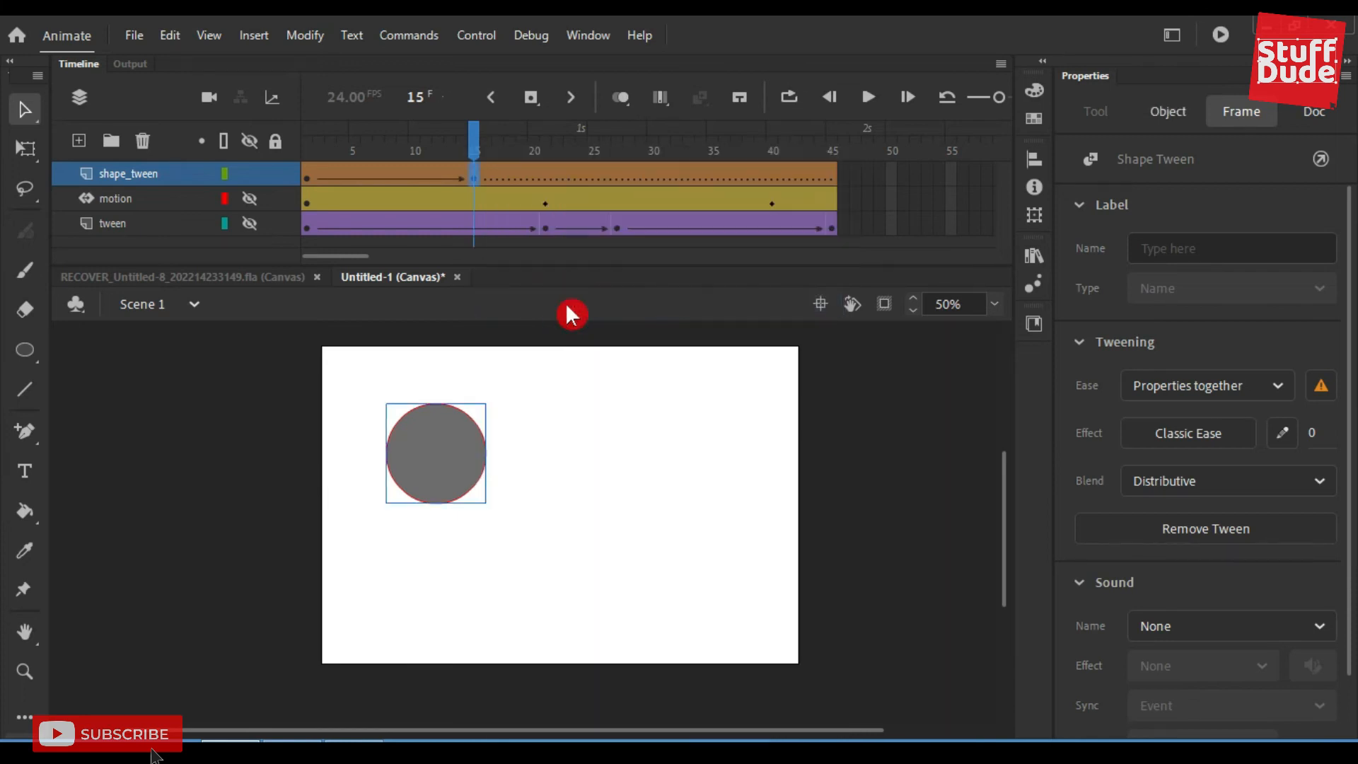
Delete the circle at frame 15 and draw a pentagon in its place with the PolyStar tool.
{"action": "left_click", "coordinate": [545, 396]}
{"action": "left_click", "coordinate": [434, 467]}
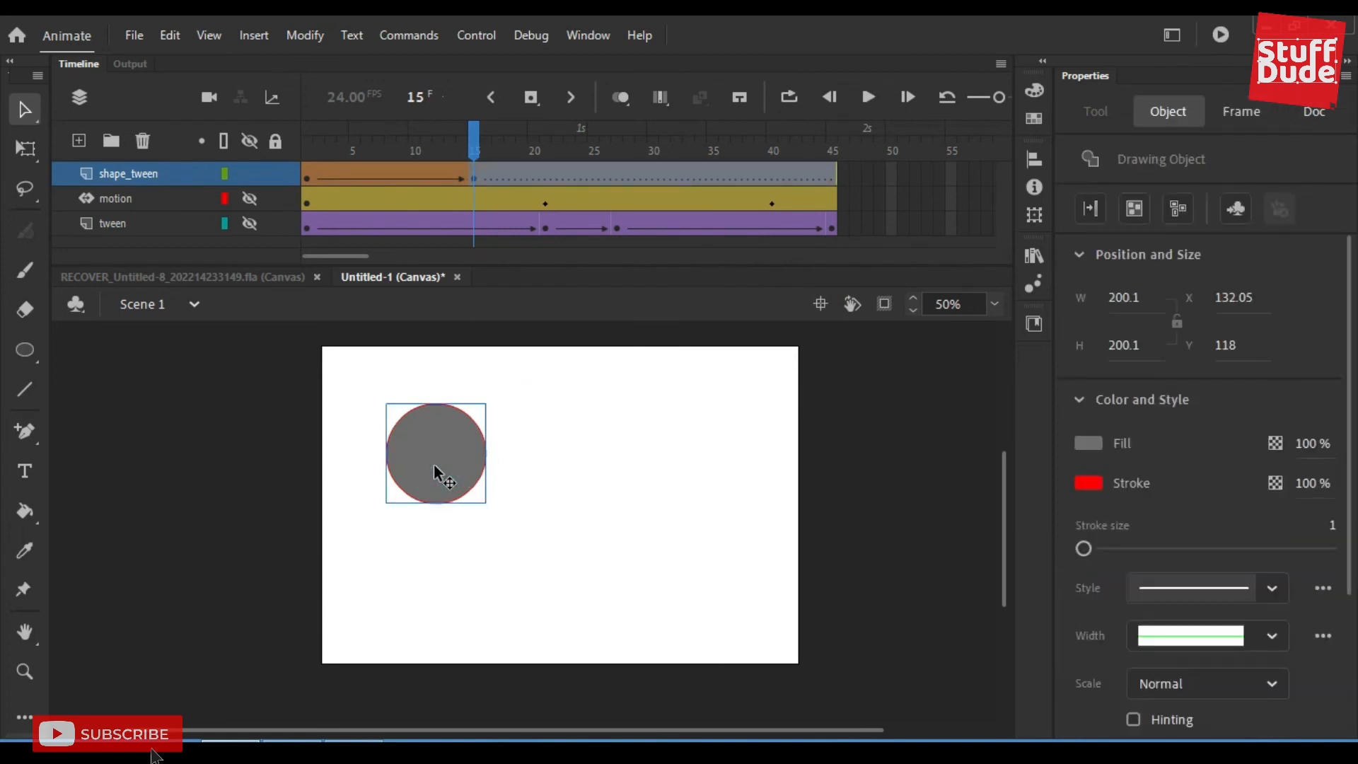
{"action": "key", "text": "Delete"}
{"action": "left_click_drag", "start_coordinate": [31, 350], "coordinate": [159, 476]}
{"action": "mouse_move", "coordinate": [456, 459]}
{"action": "left_mouse_down"}
{"action": "mouse_move", "coordinate": [521, 524]}
{"action": "mouse_move", "coordinate": [485, 479]}
{"action": "left_mouse_up"}
{"action": "left_click", "coordinate": [24, 110]}
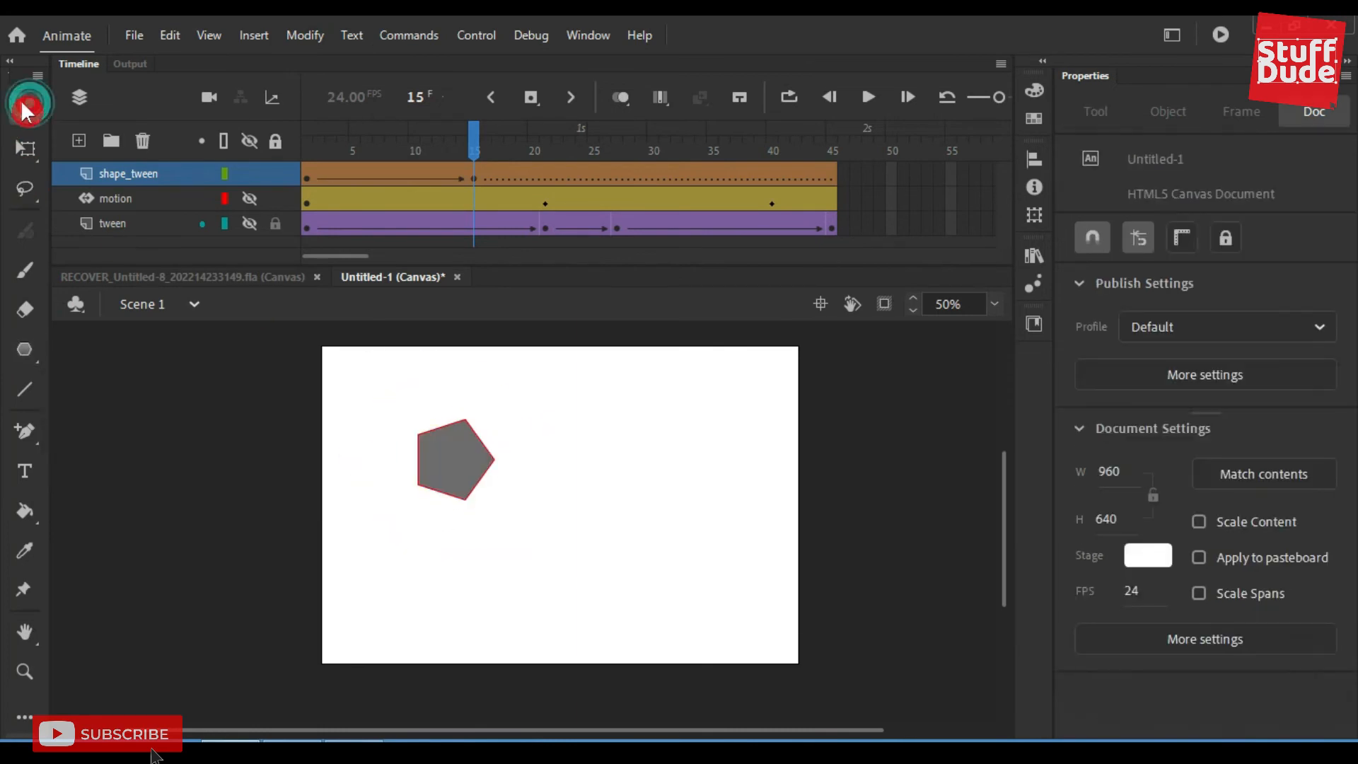
Insert a keyframe at frame 29 of the shape_tween layer.
{"action": "left_click_drag", "start_coordinate": [470, 136], "coordinate": [647, 185]}
{"action": "right_click", "coordinate": [645, 181]}
{"action": "left_click", "coordinate": [716, 306]}
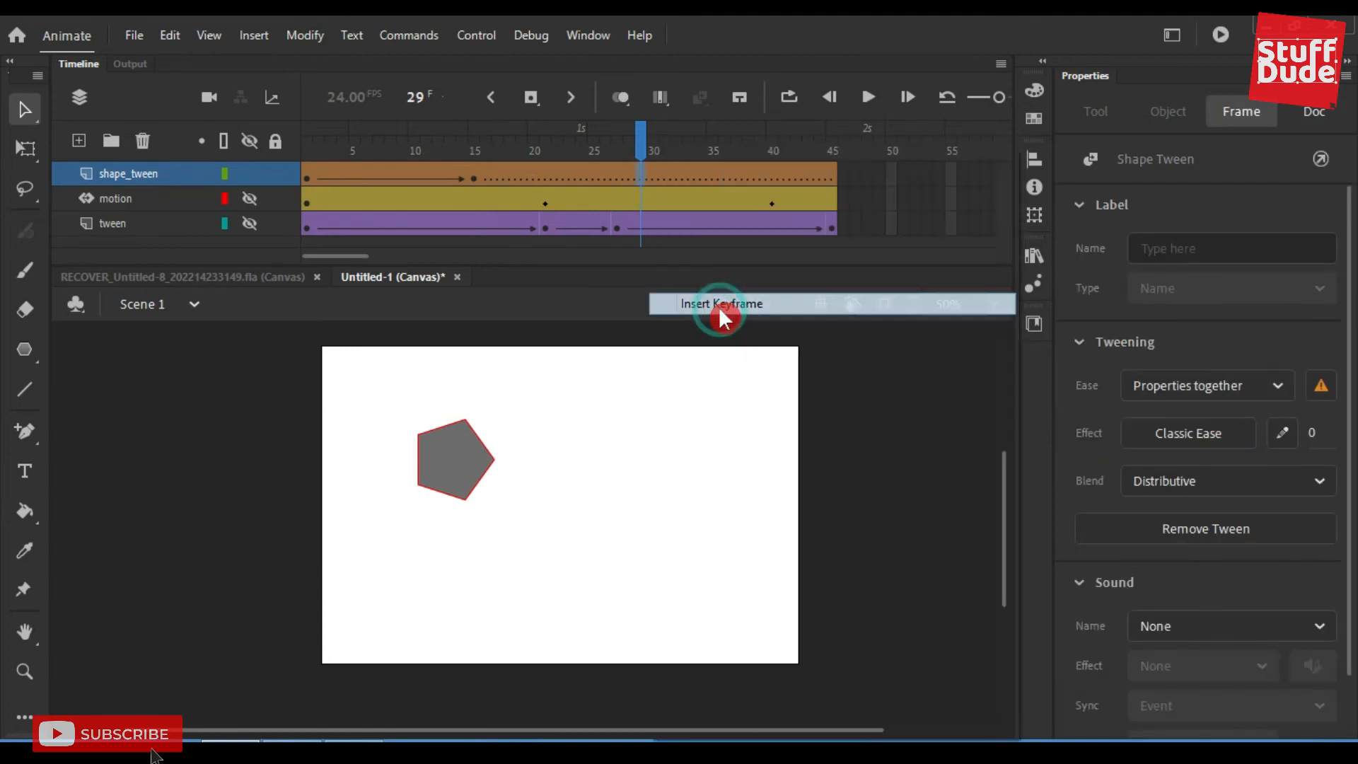
Move the pentagon right at frame 29 and scrub through the movement from frame 15.
{"action": "mouse_move", "coordinate": [503, 458]}
{"action": "left_mouse_down"}
{"action": "mouse_move", "coordinate": [503, 470]}
{"action": "mouse_move", "coordinate": [592, 461]}
{"action": "left_mouse_up"}
{"action": "left_click", "coordinate": [640, 136]}
{"action": "left_click_drag", "start_coordinate": [477, 144], "coordinate": [635, 173]}
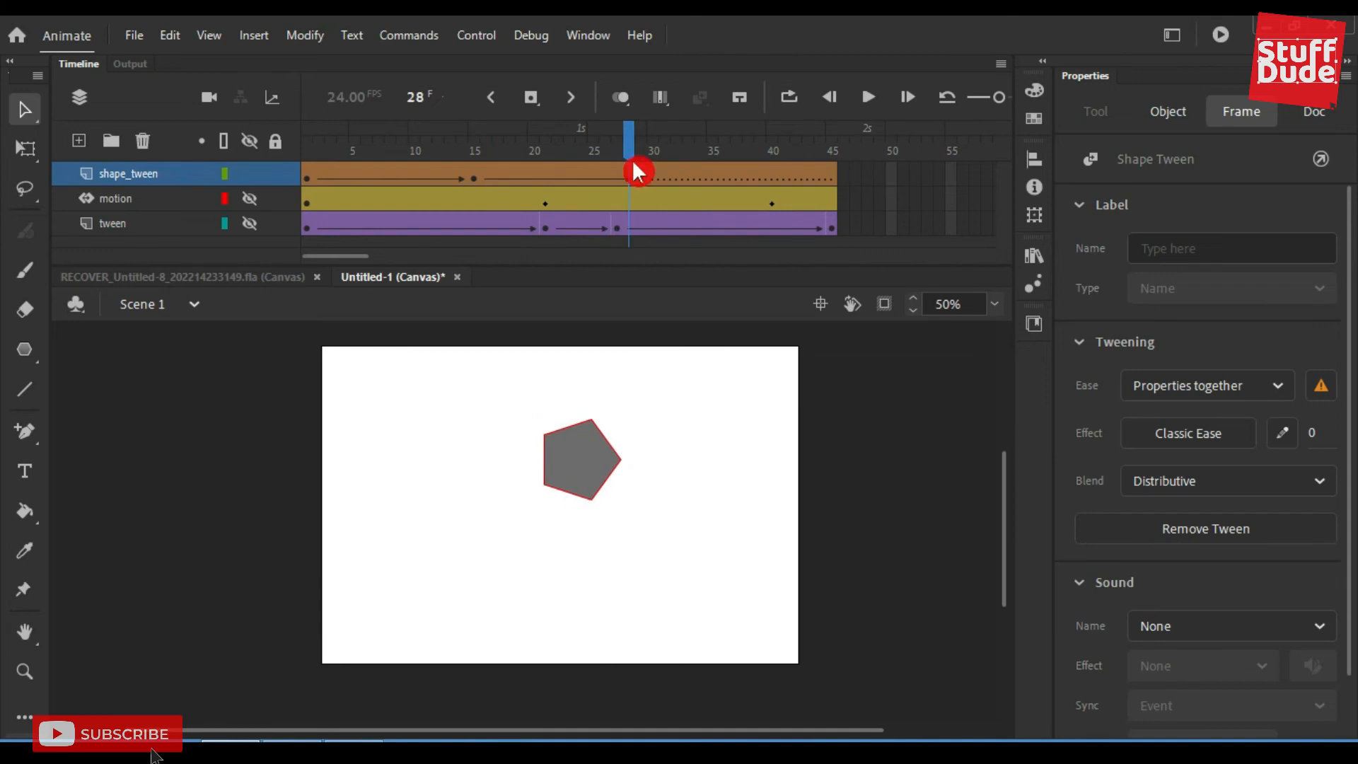
Delete the pentagon at frame 29 and draw a long diagonal red line across the middle of the stage instead.
{"action": "left_click", "coordinate": [640, 181]}
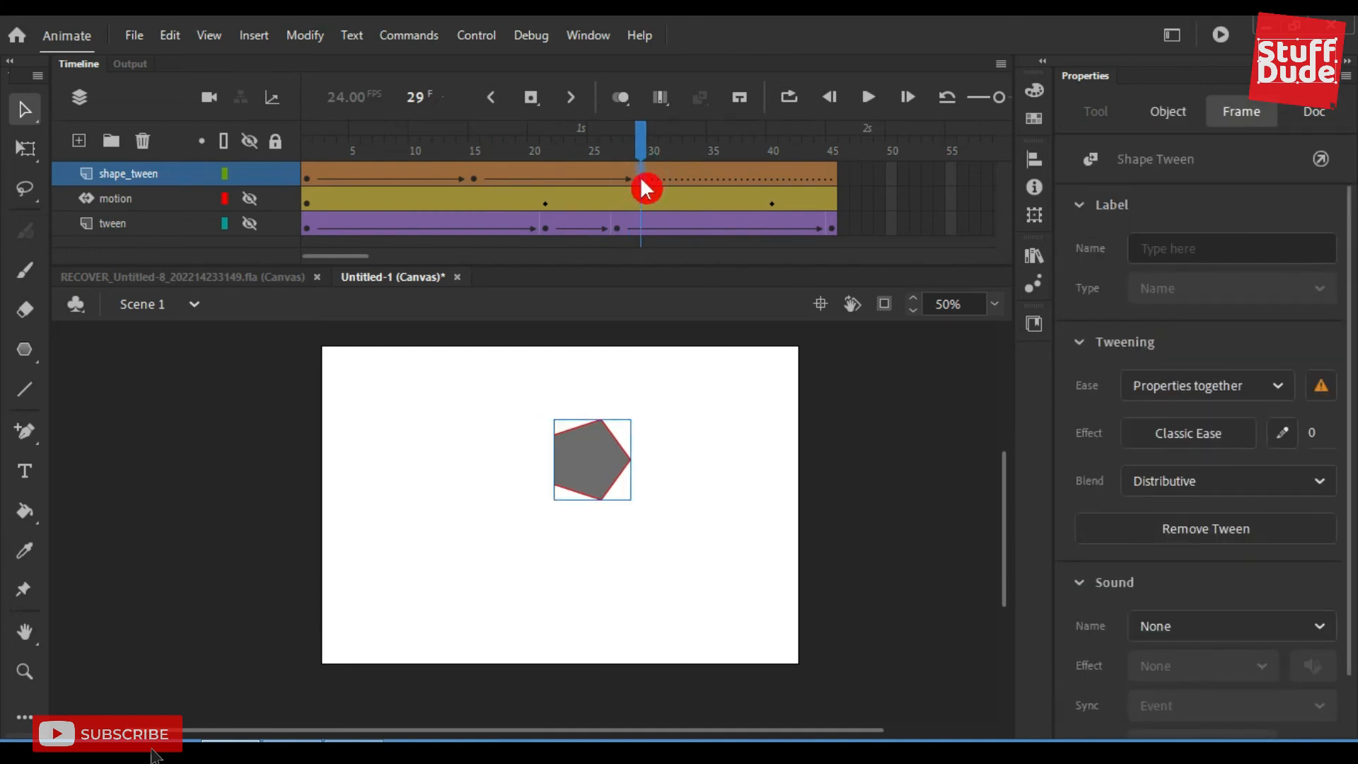
{"action": "left_click", "coordinate": [796, 466]}
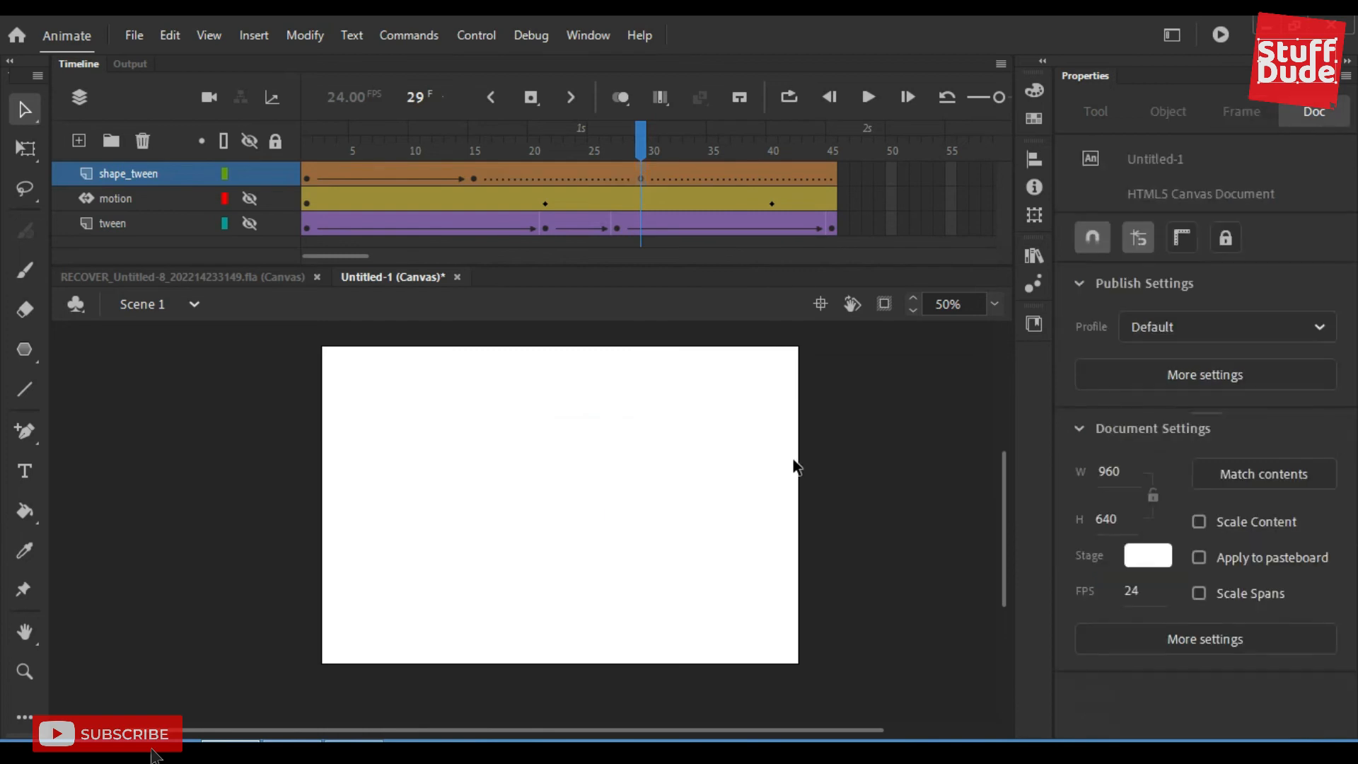
{"action": "left_click", "coordinate": [24, 349]}
{"action": "left_click", "coordinate": [24, 389]}
{"action": "left_click_drag", "start_coordinate": [675, 429], "coordinate": [478, 584]}
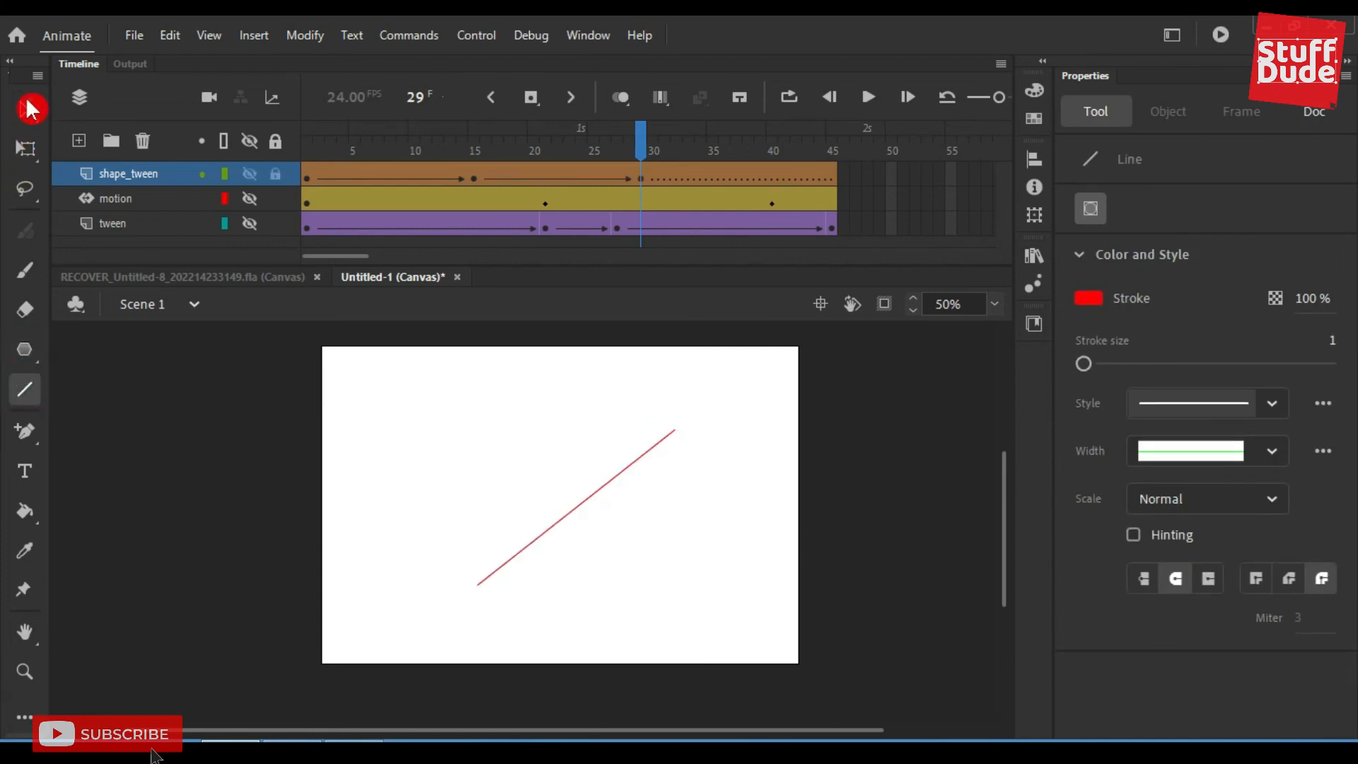
{"action": "left_click", "coordinate": [25, 109]}
Scrub through the shape tween and review the shapes at keyframes 15, 1 and 29.
{"action": "left_click_drag", "start_coordinate": [632, 131], "coordinate": [522, 131]}
{"action": "left_click", "coordinate": [467, 175]}
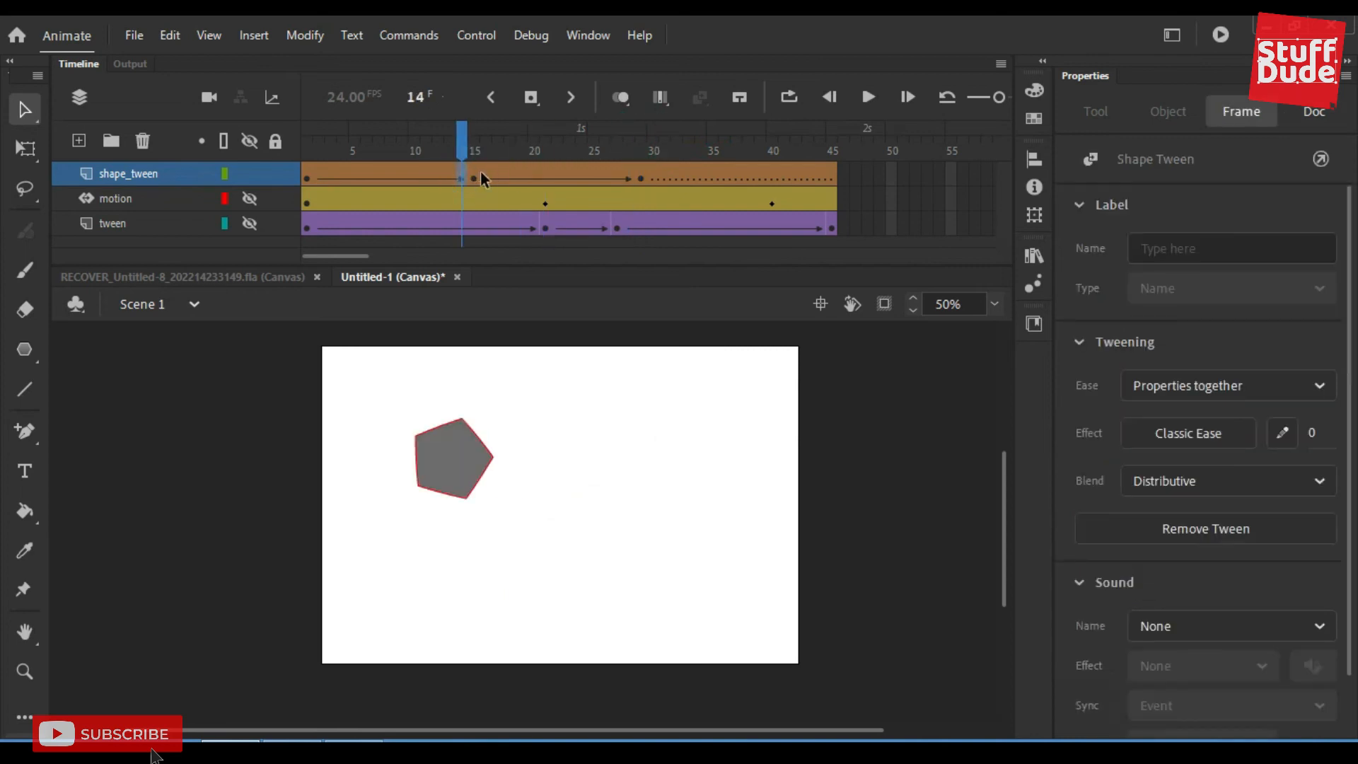
{"action": "left_click", "coordinate": [472, 180]}
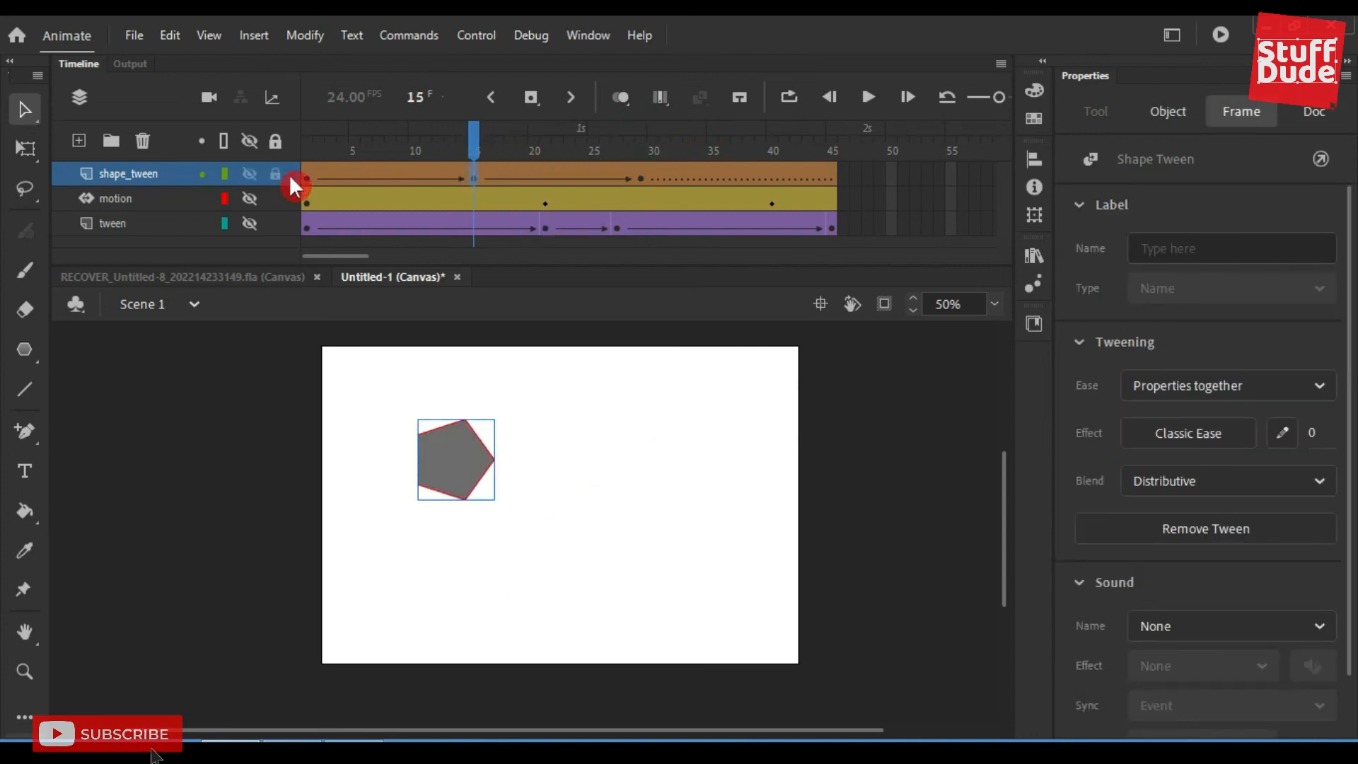
{"action": "left_click", "coordinate": [309, 175]}
{"action": "left_click", "coordinate": [642, 176]}
{"action": "mouse_move", "coordinate": [636, 148]}
{"action": "left_mouse_down"}
{"action": "mouse_move", "coordinate": [248, 168]}
{"action": "mouse_move", "coordinate": [551, 149]}
{"action": "mouse_move", "coordinate": [644, 152]}
{"action": "mouse_move", "coordinate": [511, 165]}
{"action": "mouse_move", "coordinate": [641, 163]}
{"action": "left_mouse_up"}
{"action": "left_click", "coordinate": [663, 389]}
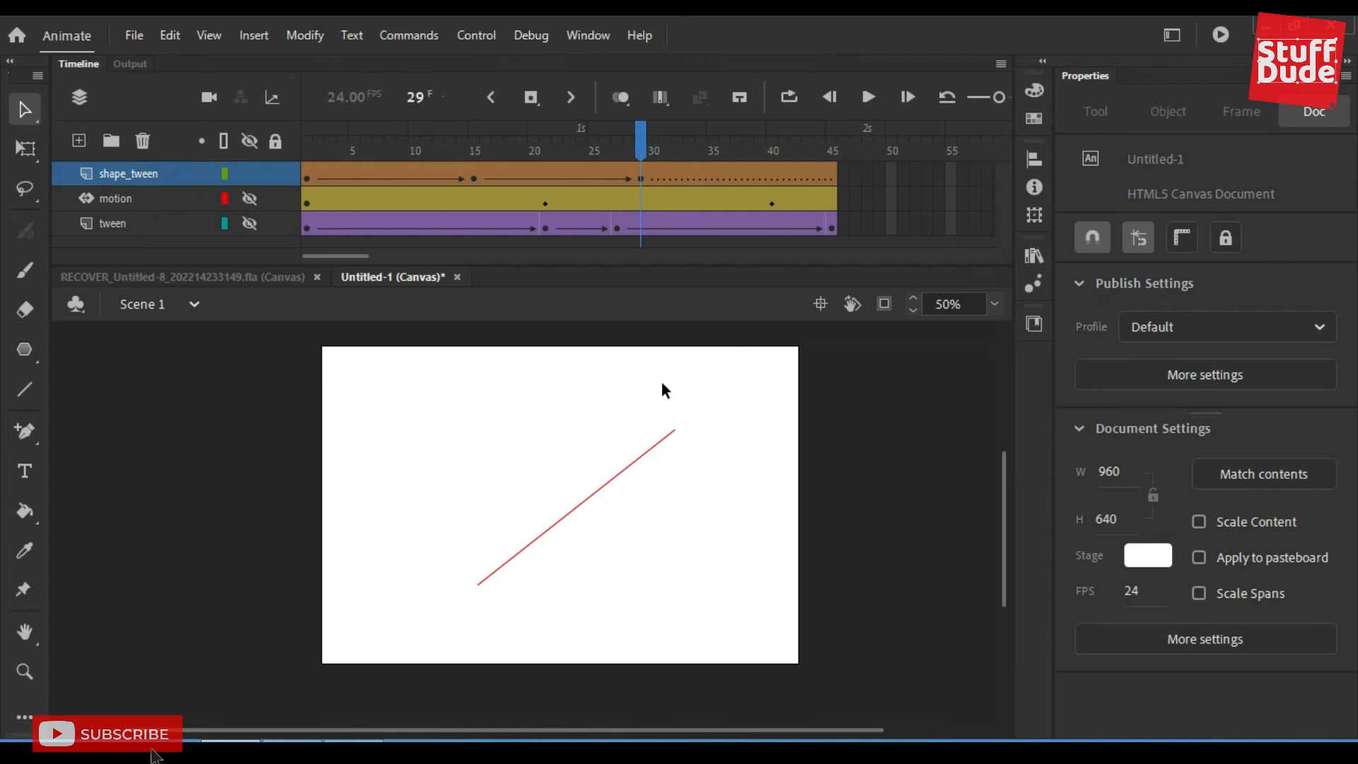
{"action": "left_click", "coordinate": [462, 225]}
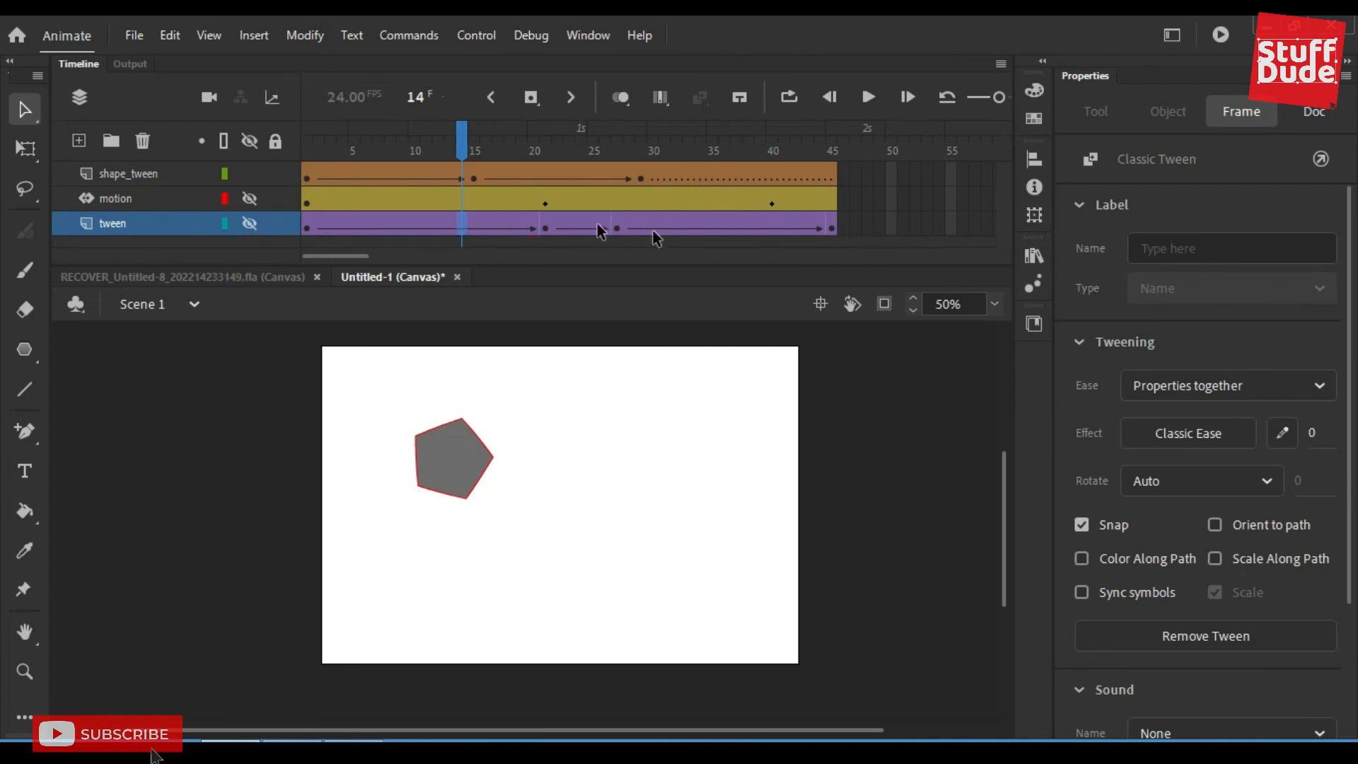
{"action": "left_click_drag", "start_coordinate": [844, 221], "coordinate": [935, 225]}
{"action": "left_click", "coordinate": [976, 202]}
{"action": "left_click", "coordinate": [951, 226]}
{"action": "left_click_drag", "start_coordinate": [1040, 222], "coordinate": [887, 237]}
{"action": "left_click", "coordinate": [880, 222]}
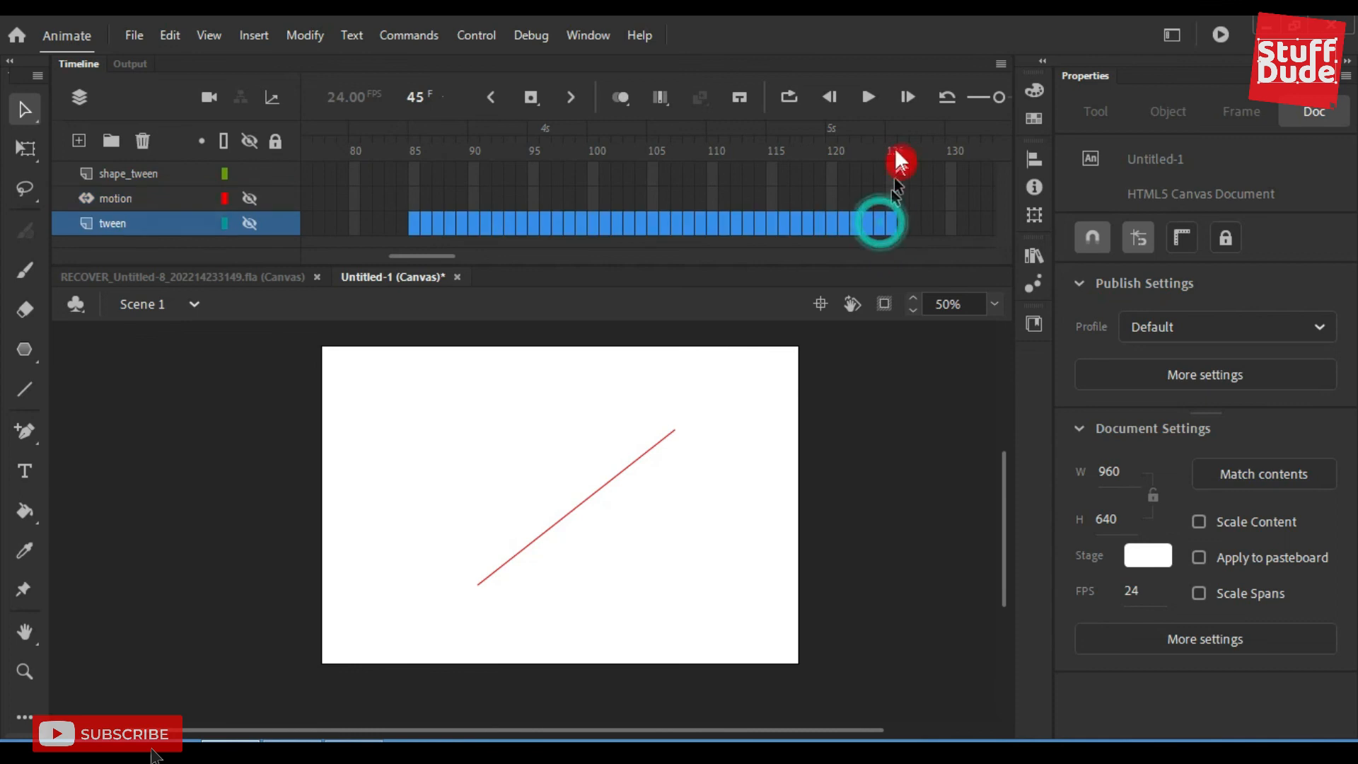
{"action": "left_click", "coordinate": [893, 148]}
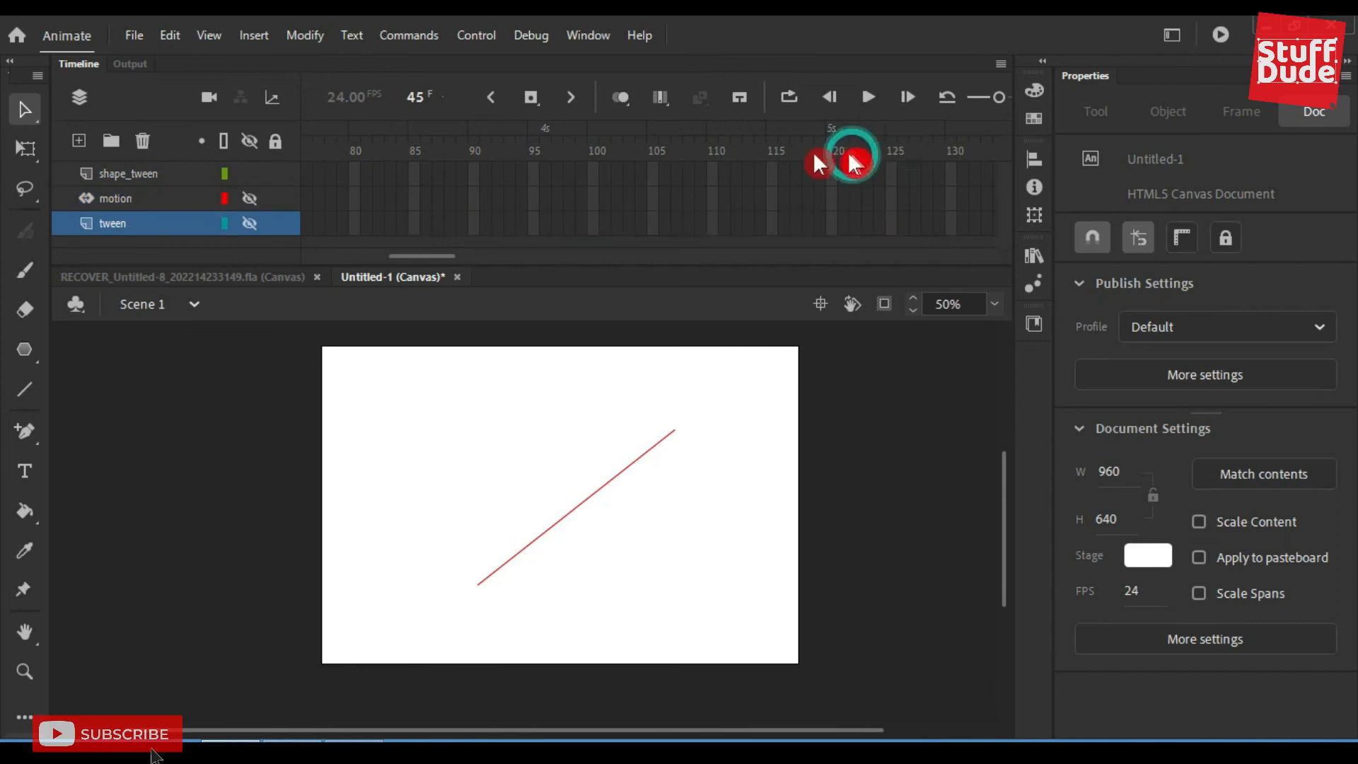
Return to the start of the timeline, show the motion and tween layers again, and scrub through all three animations together.
{"action": "left_click_drag", "start_coordinate": [449, 255], "coordinate": [441, 254]}
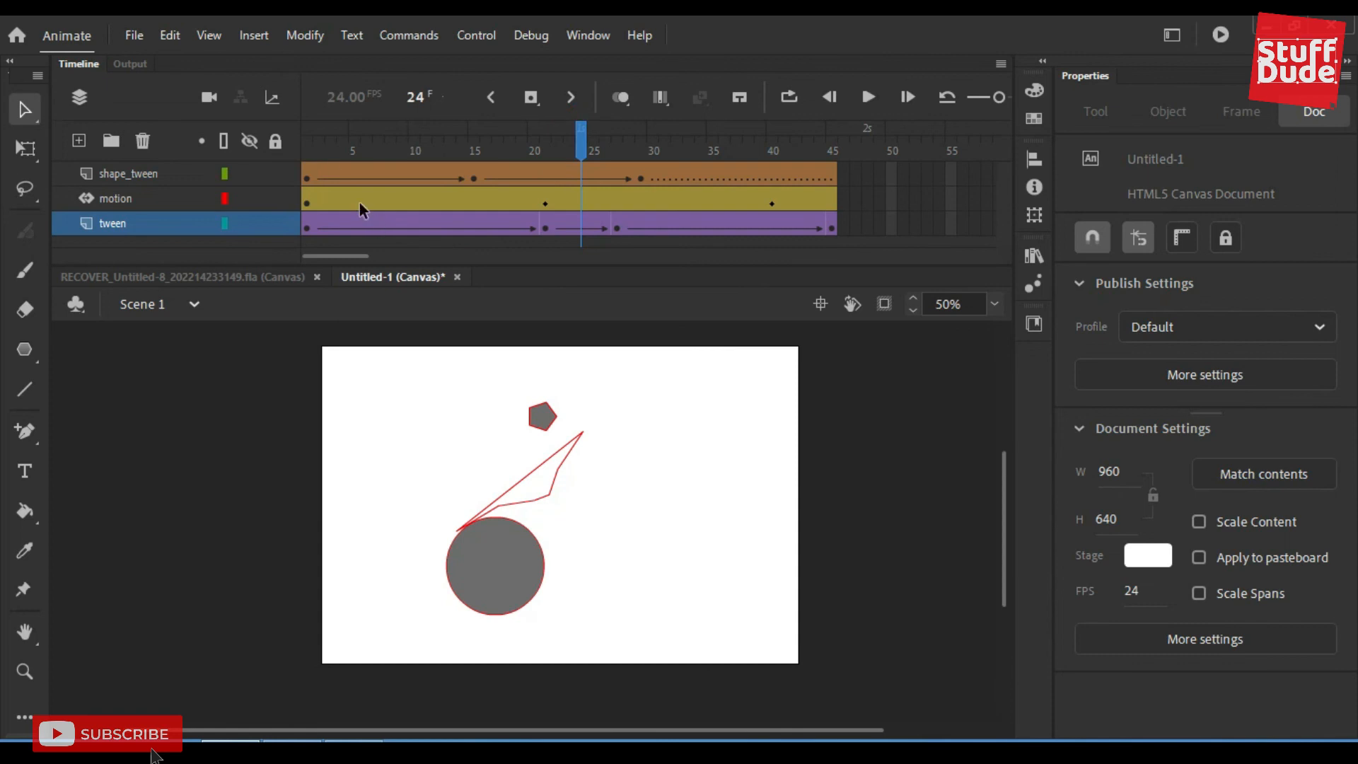
{"action": "left_click", "coordinate": [530, 142]}
Select the tween layer's last classic tween span at frame 42 and go to its easing settings.
{"action": "left_click", "coordinate": [698, 222]}
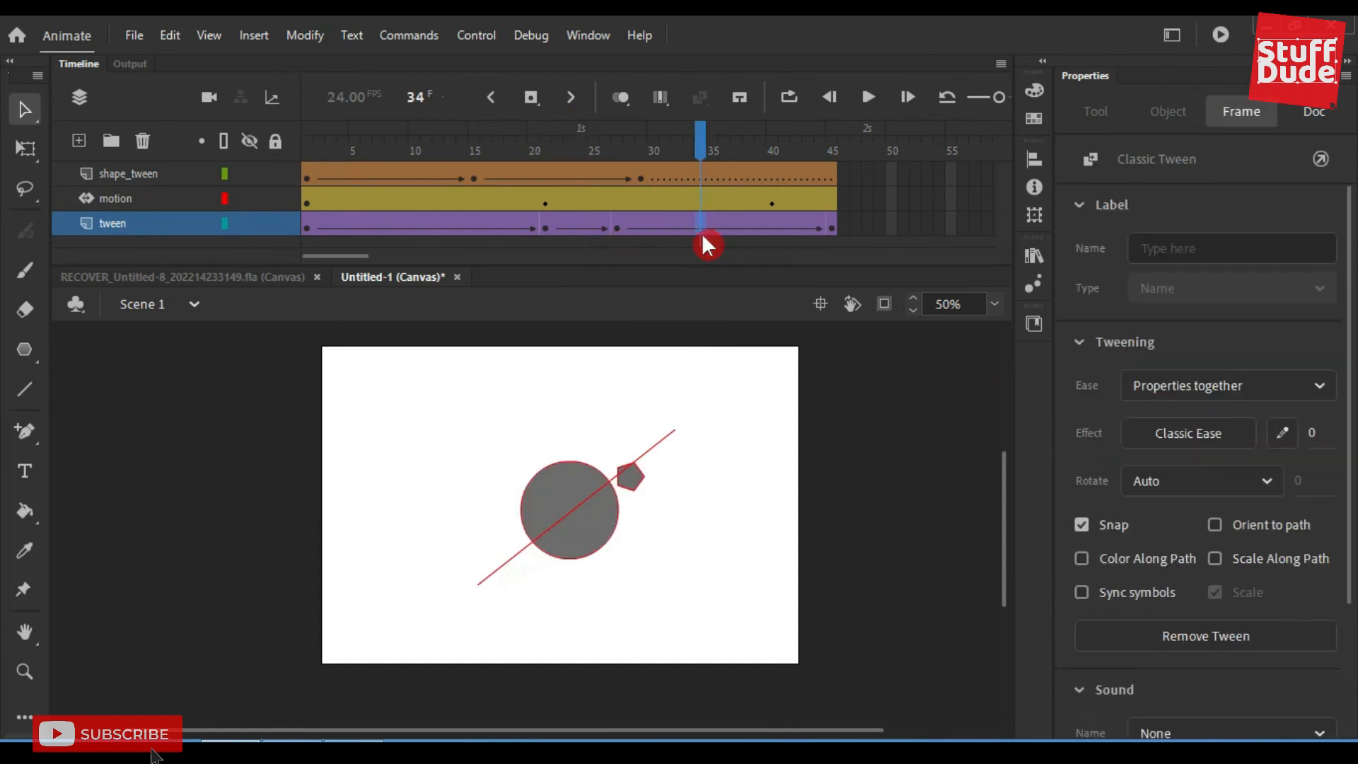
{"action": "left_click", "coordinate": [797, 227]}
{"action": "left_click", "coordinate": [1314, 436]}
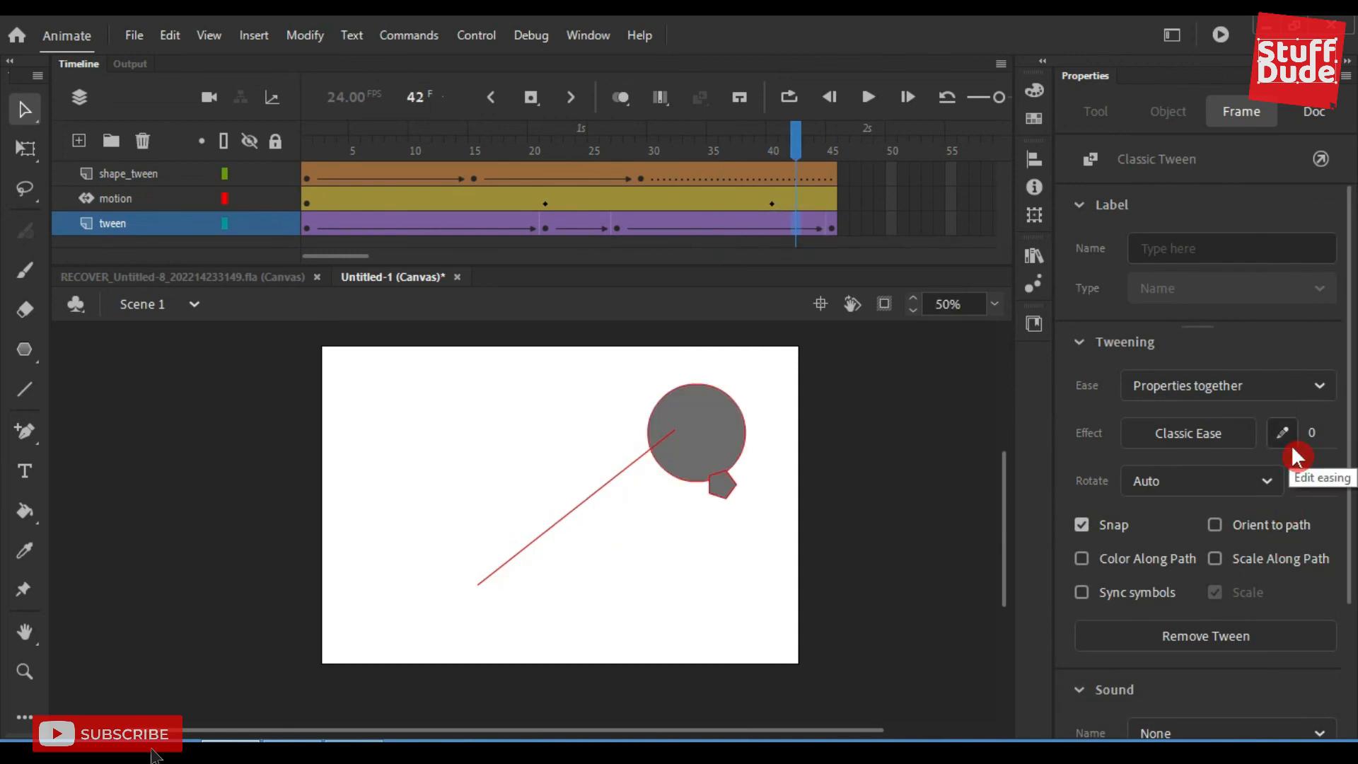